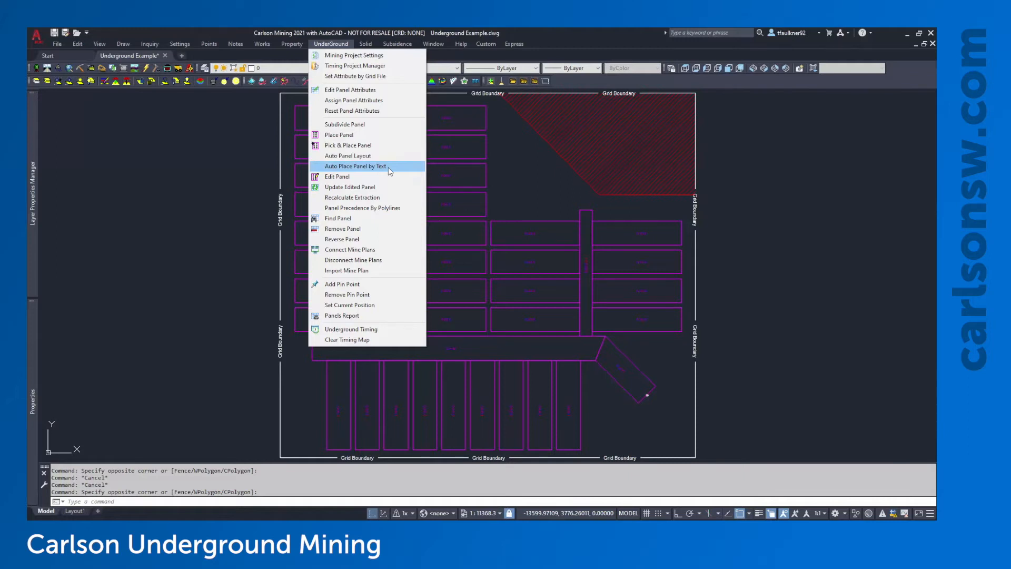
Auto-place mine plan panels by text in all perimeters, assigning zero retreat extraction, with advance difficulty 1.0 and entry width 20.0
click(389, 167)
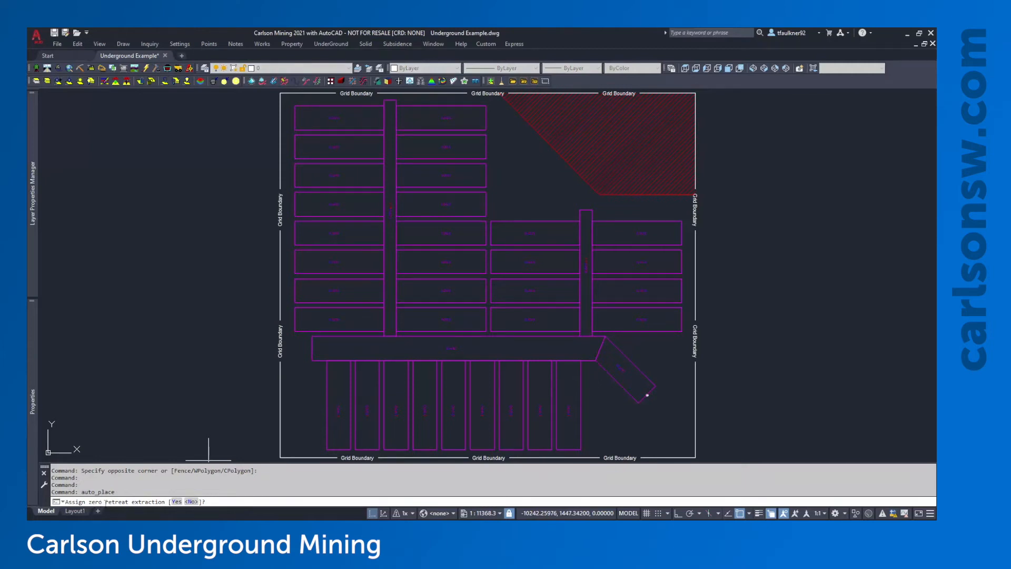
click(176, 502)
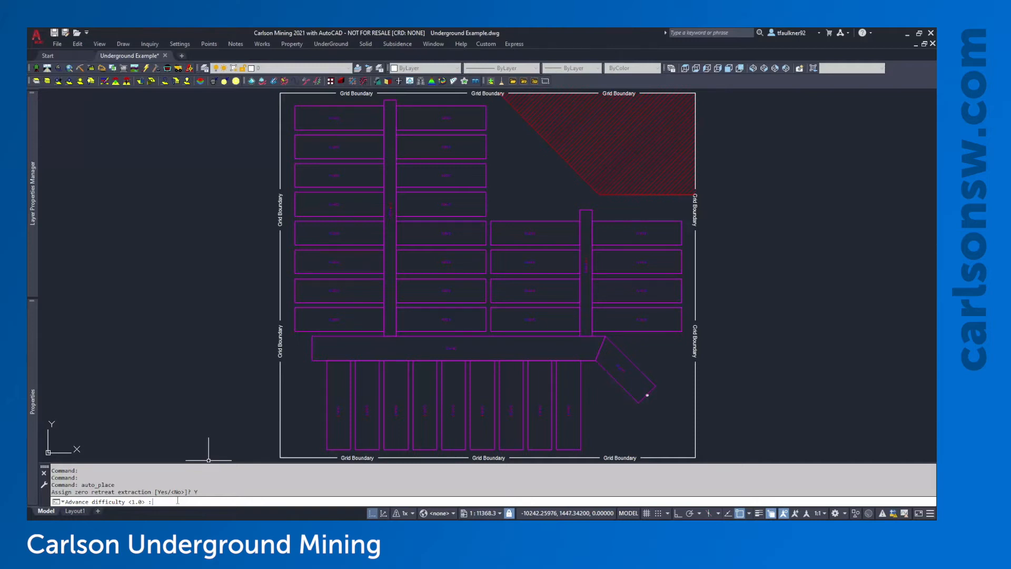
key(Return)
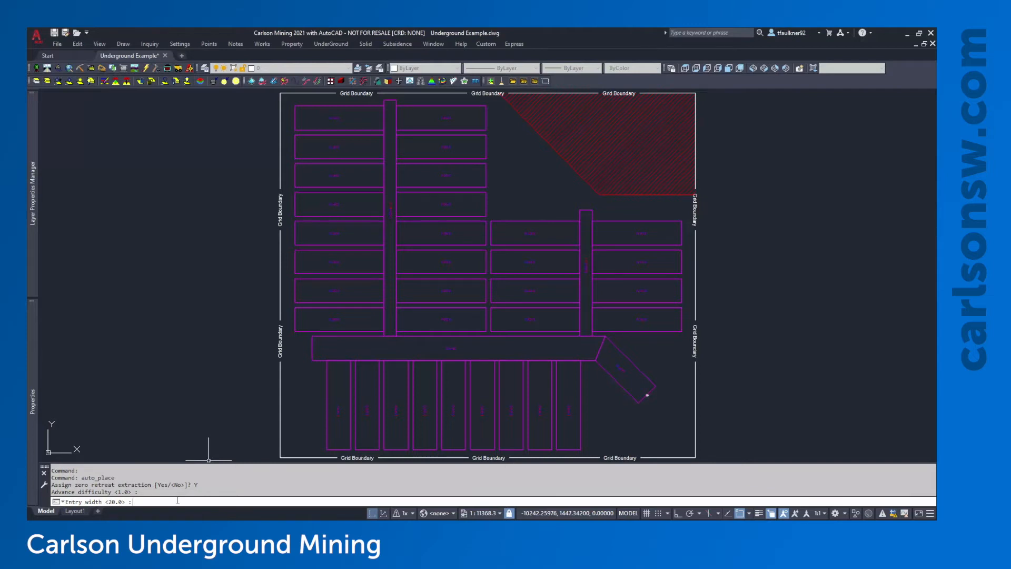
key(Return)
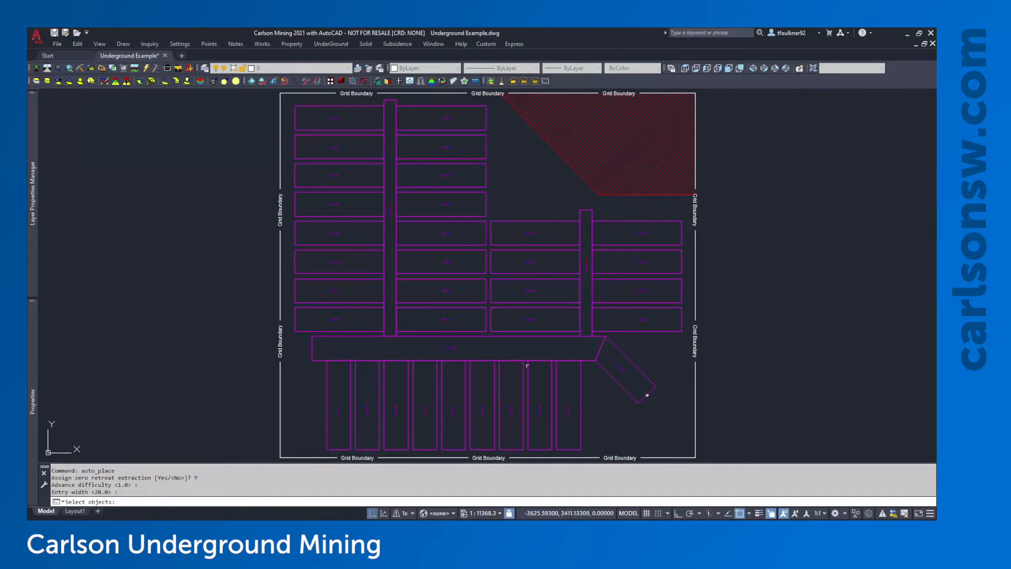
click(763, 453)
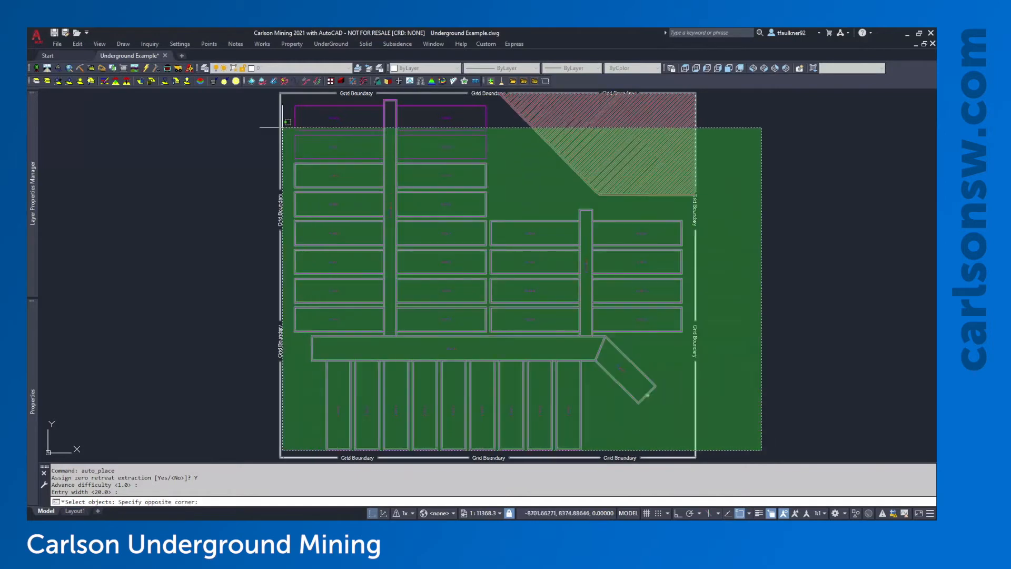
click(242, 98)
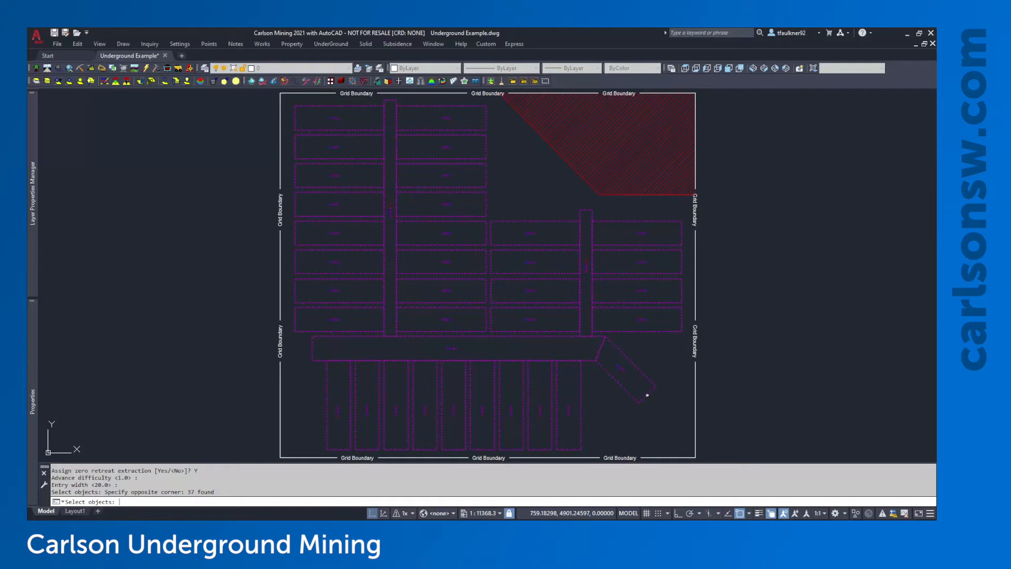
key(Return)
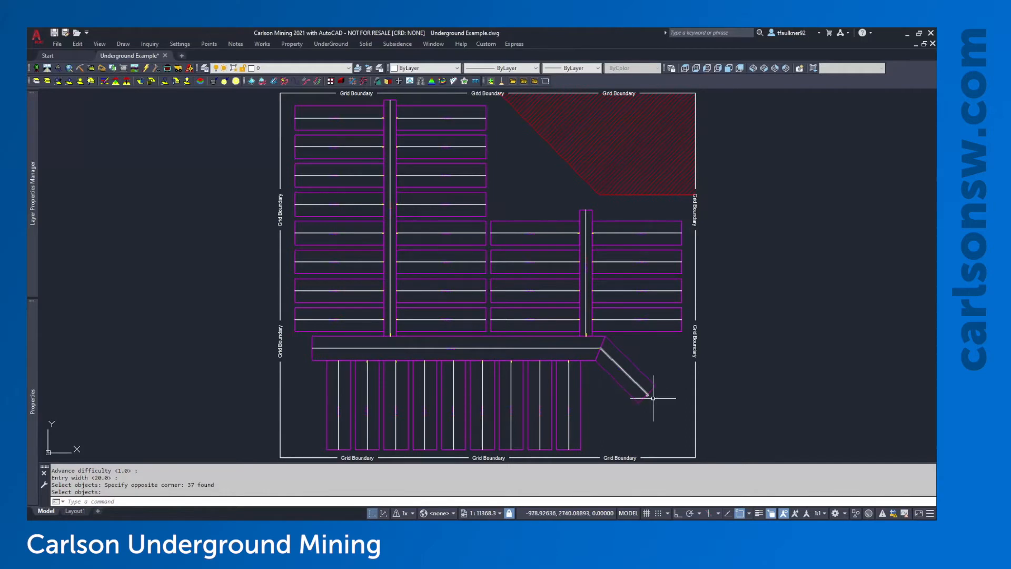
Inspect the Main 1 label at the start of the diagonal main, along with the placed centerlines across the mine layout
scroll(637, 385, up, 8)
scroll(619, 355, up, 6)
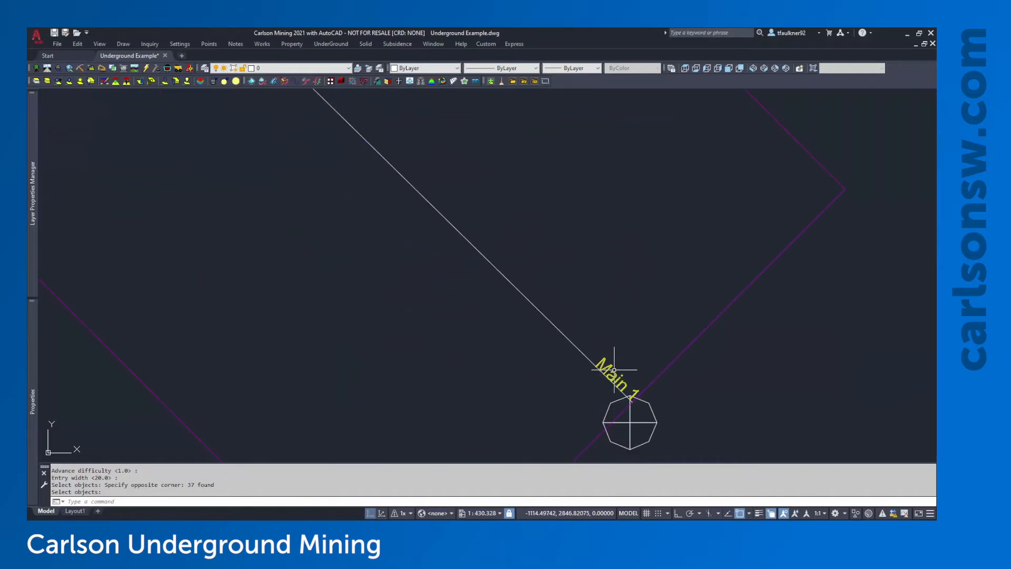
click(614, 370)
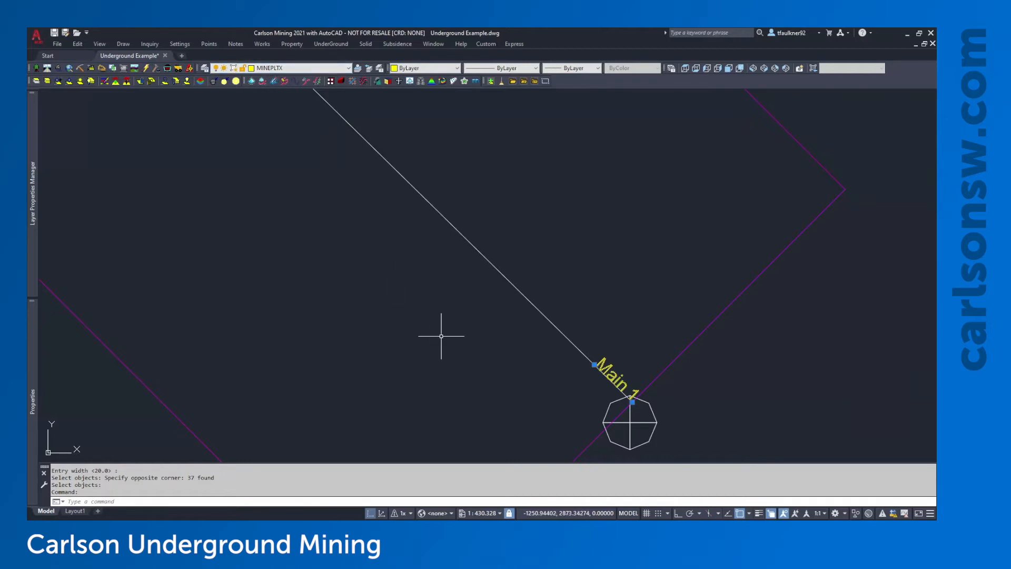
scroll(441, 336, down, 2)
scroll(442, 336, down, 1)
middle_drag(414, 287, 536, 367)
scroll(534, 365, down, 1)
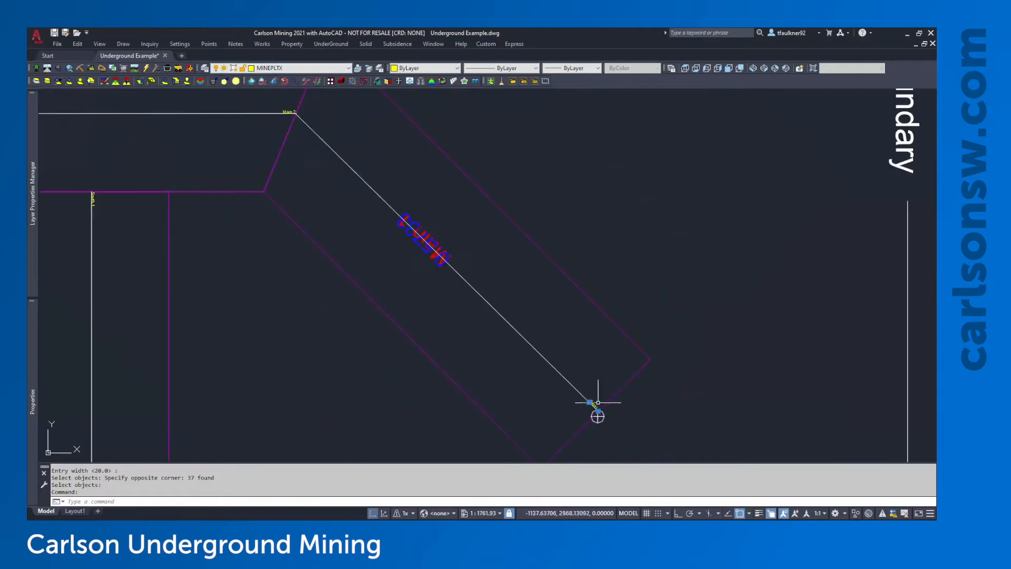
key(Escape)
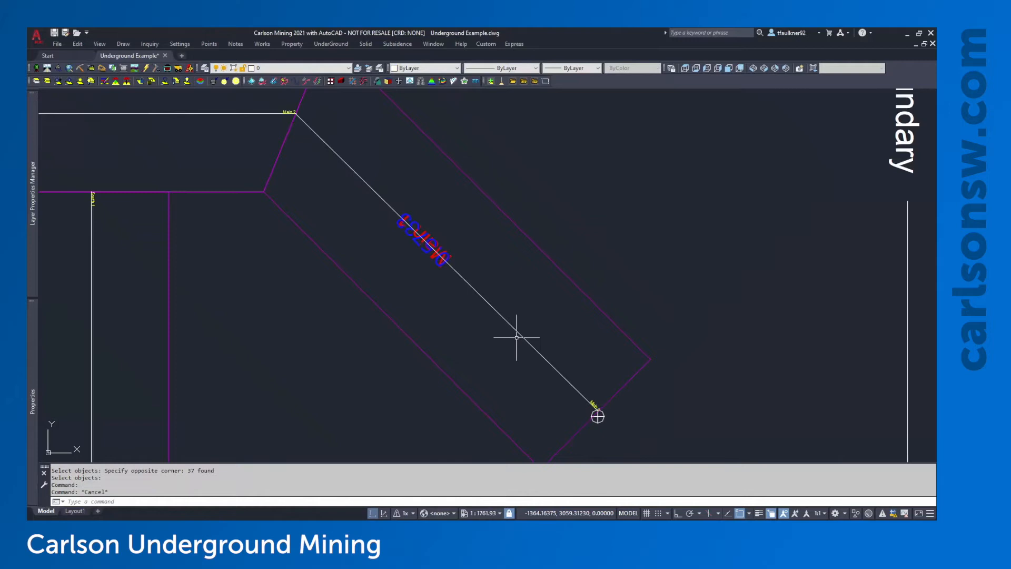
scroll(517, 337, down, 4)
scroll(516, 340, down, 1)
middle_drag(516, 341, 540, 415)
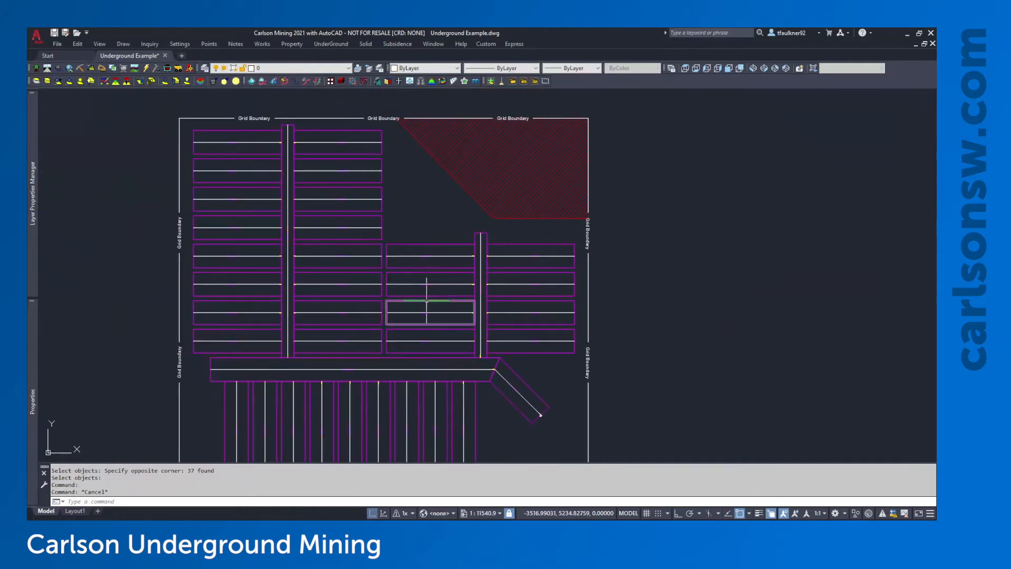
middle_drag(449, 297, 419, 247)
middle_drag(354, 262, 388, 292)
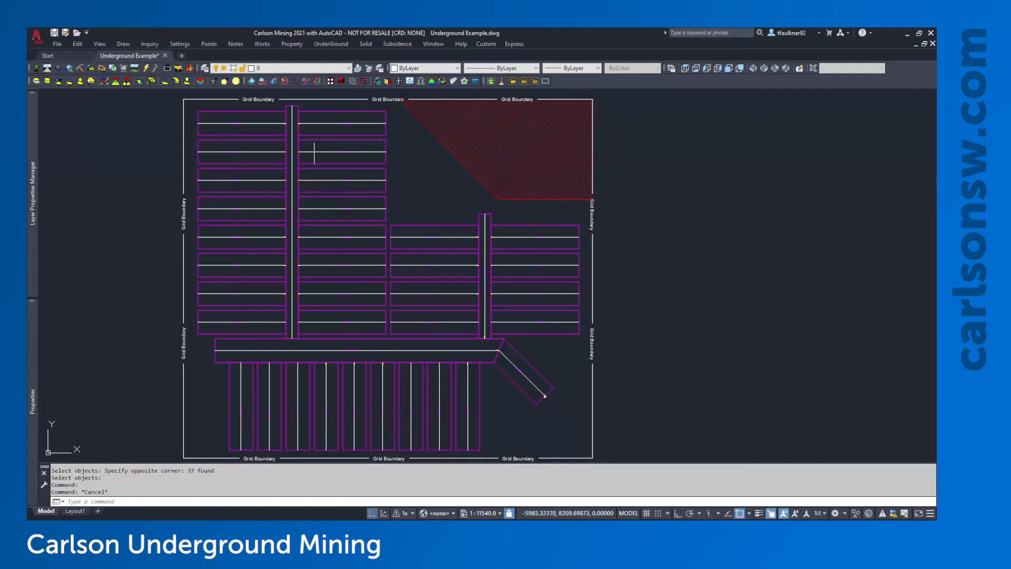
Check which layers hold the perimeter and the name text of the panels along the upper west side
click(262, 110)
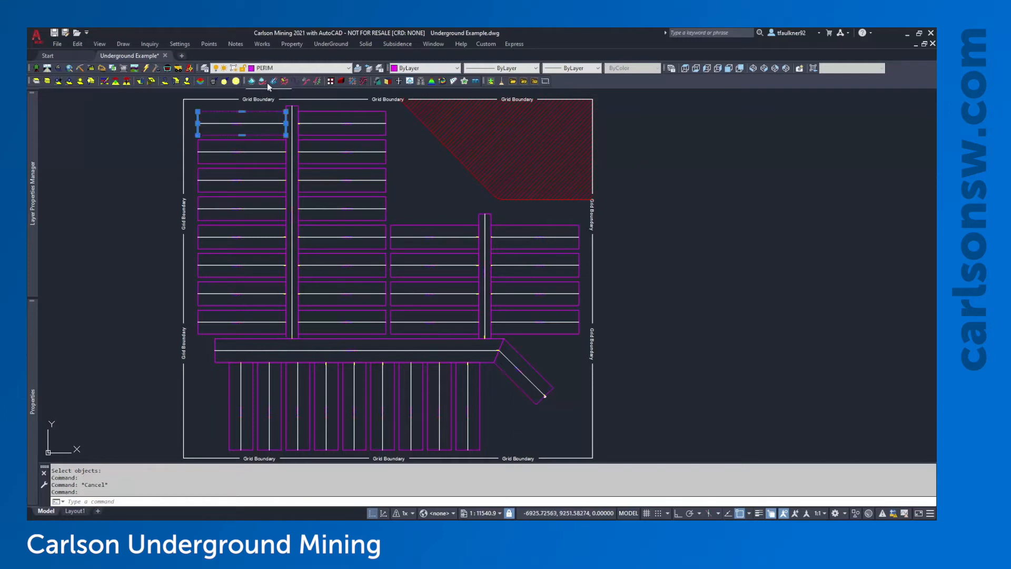
key(Escape)
scroll(242, 125, up, 4)
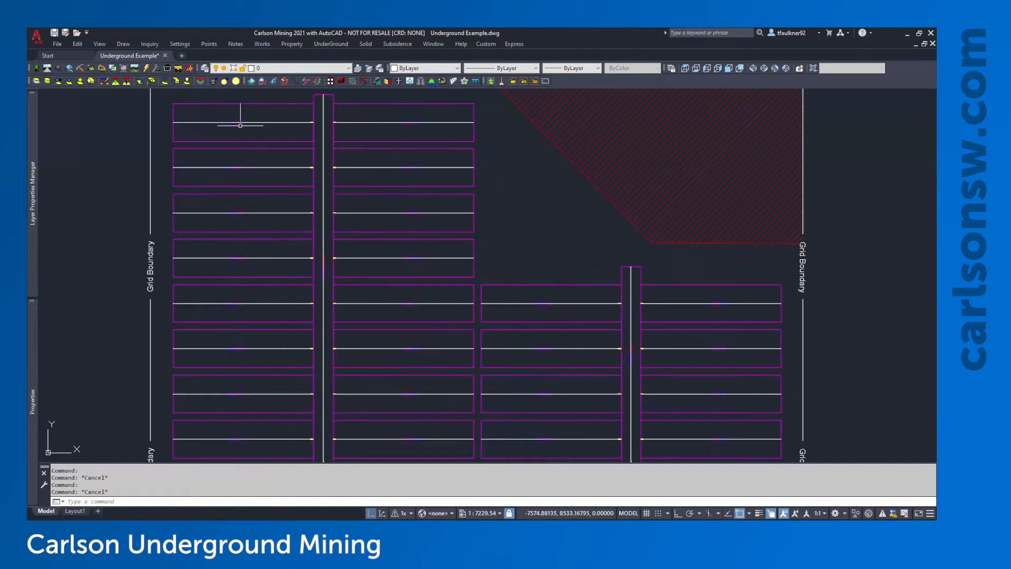
click(232, 113)
click(269, 163)
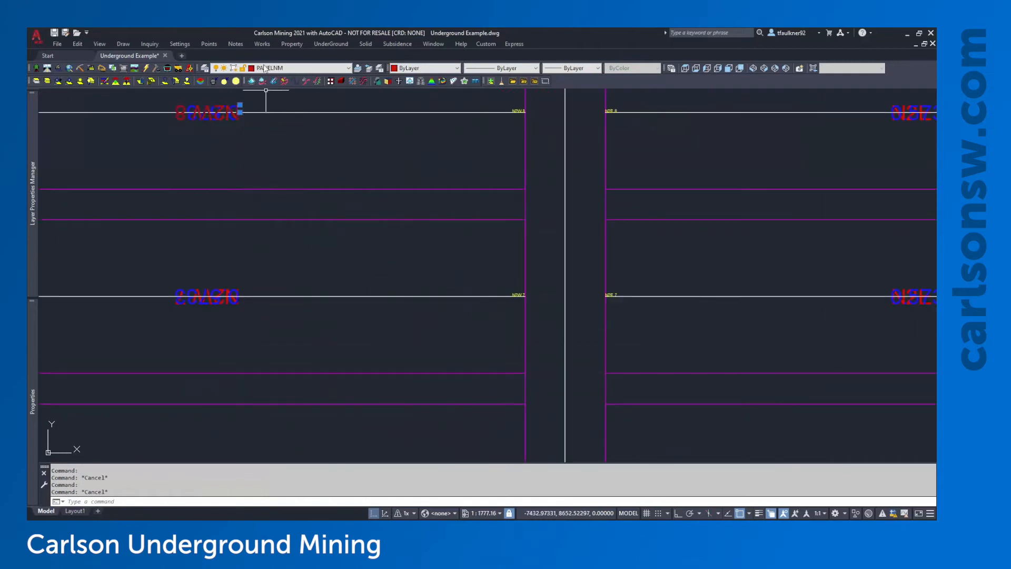
key(Escape)
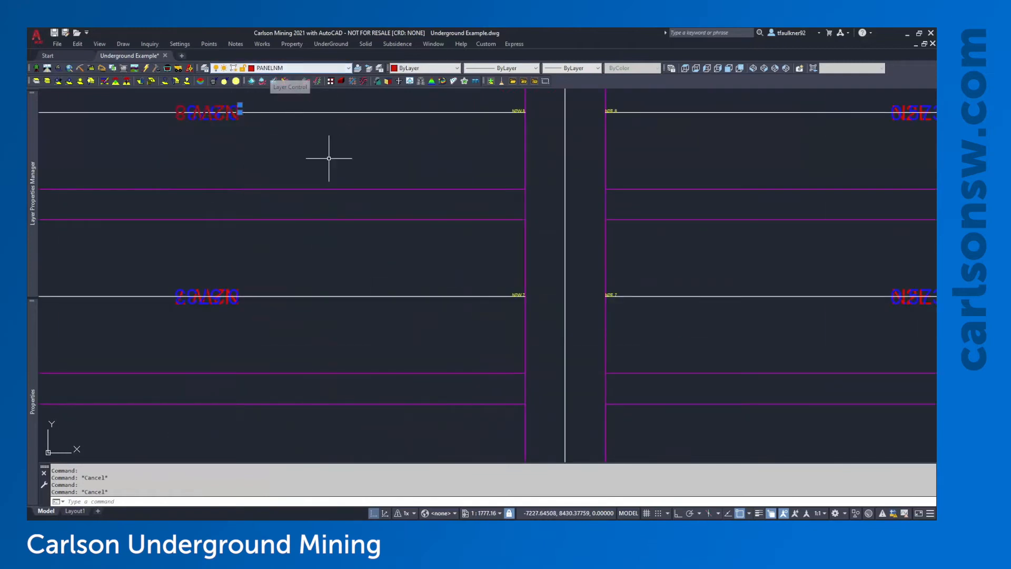
scroll(330, 158, down, 3)
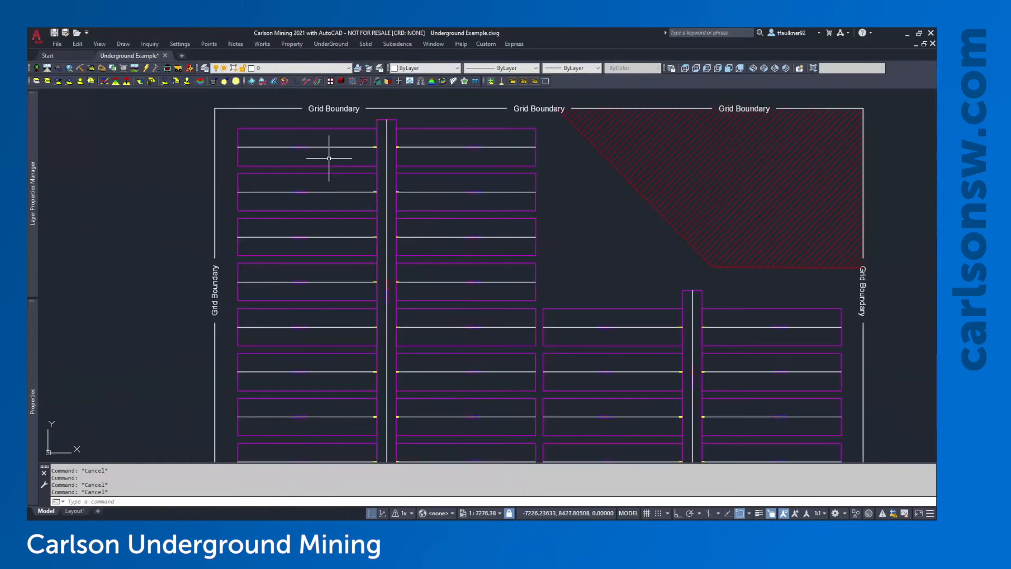
middle_click(360, 208)
middle_click(359, 207)
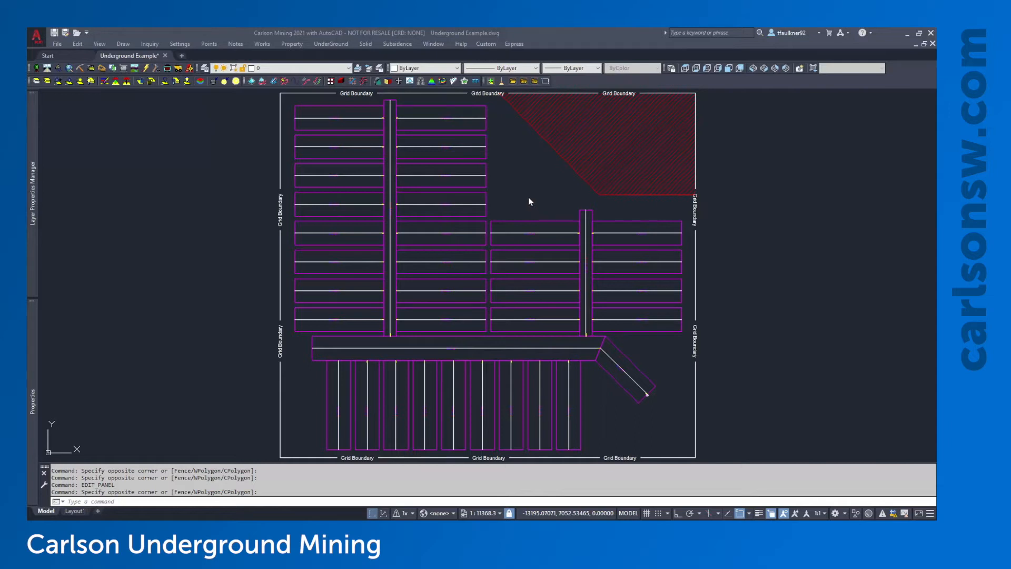
Create a new timing project file named Timing Project Manager in the Underground Mining Example folder, and close the project manager
click(339, 47)
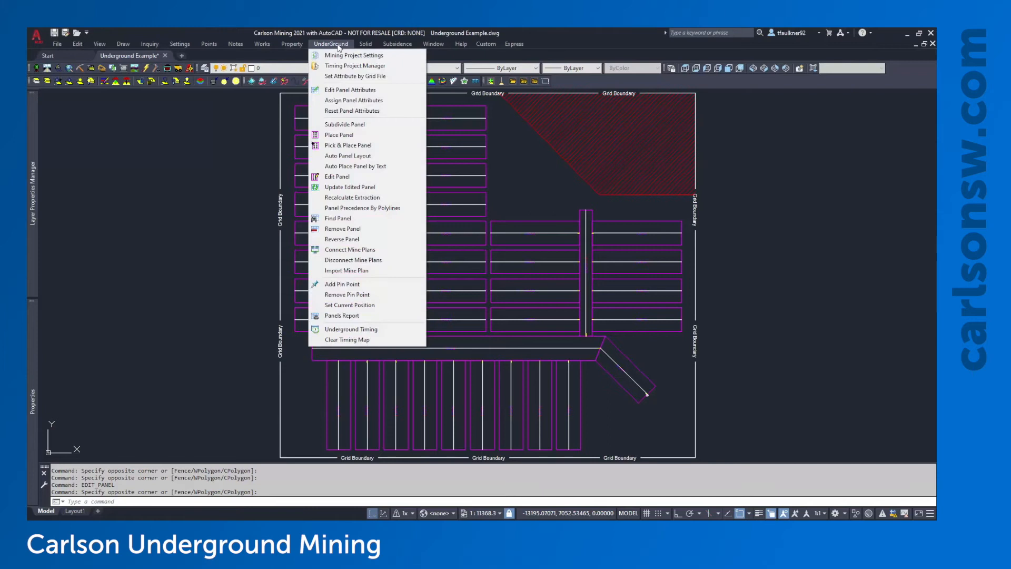
click(382, 71)
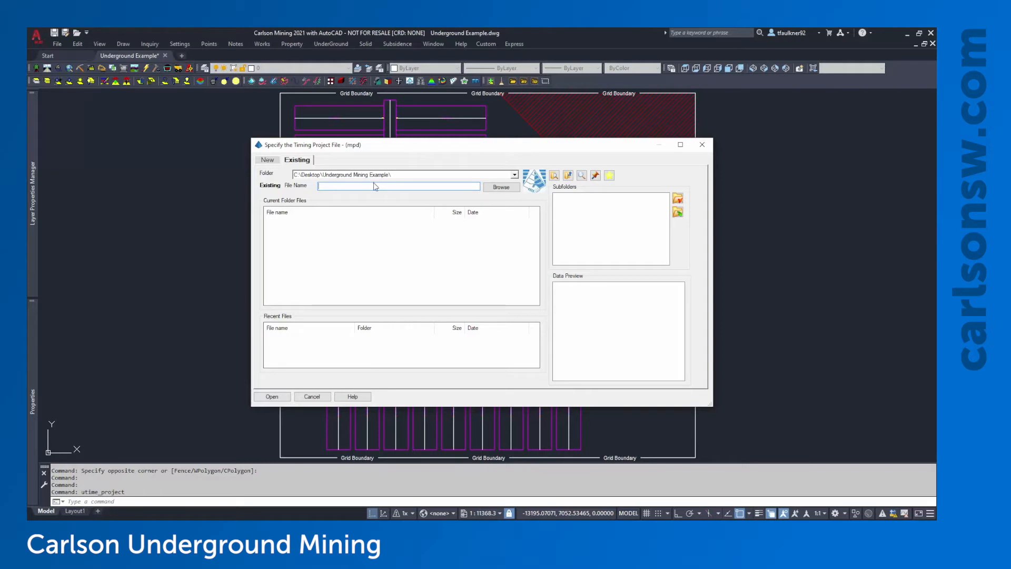
text(Timing Project Manager)
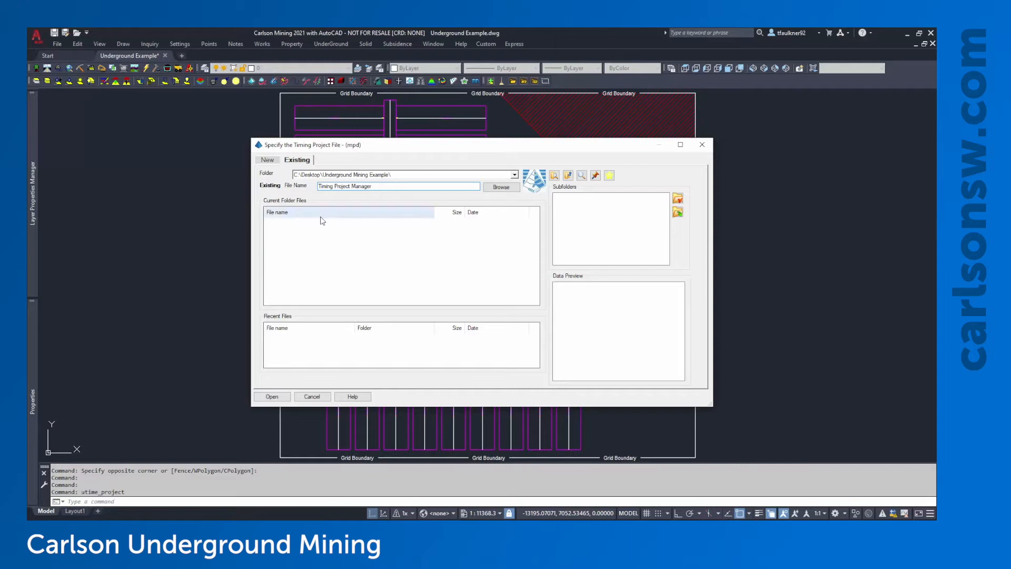
click(271, 160)
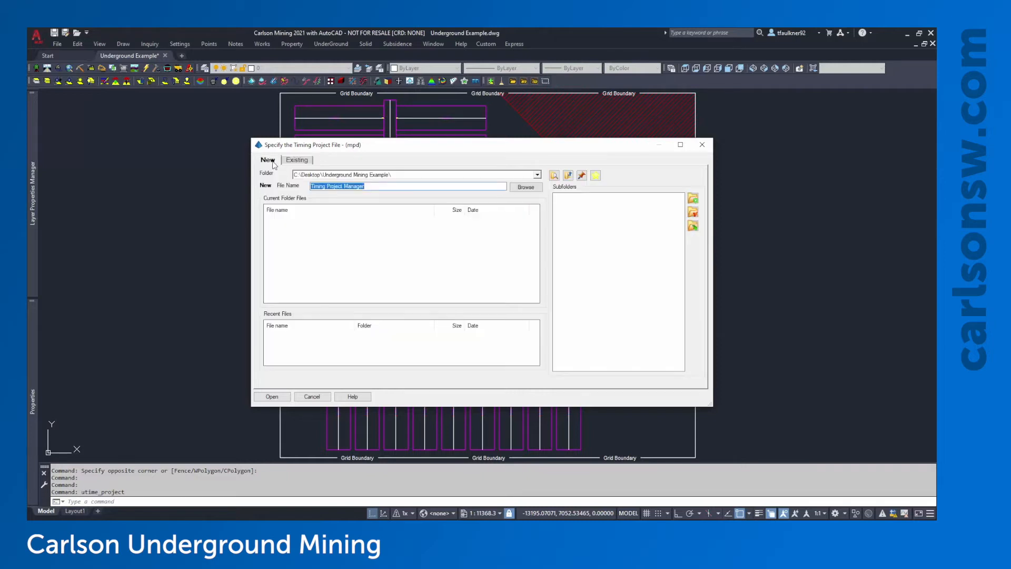
click(280, 396)
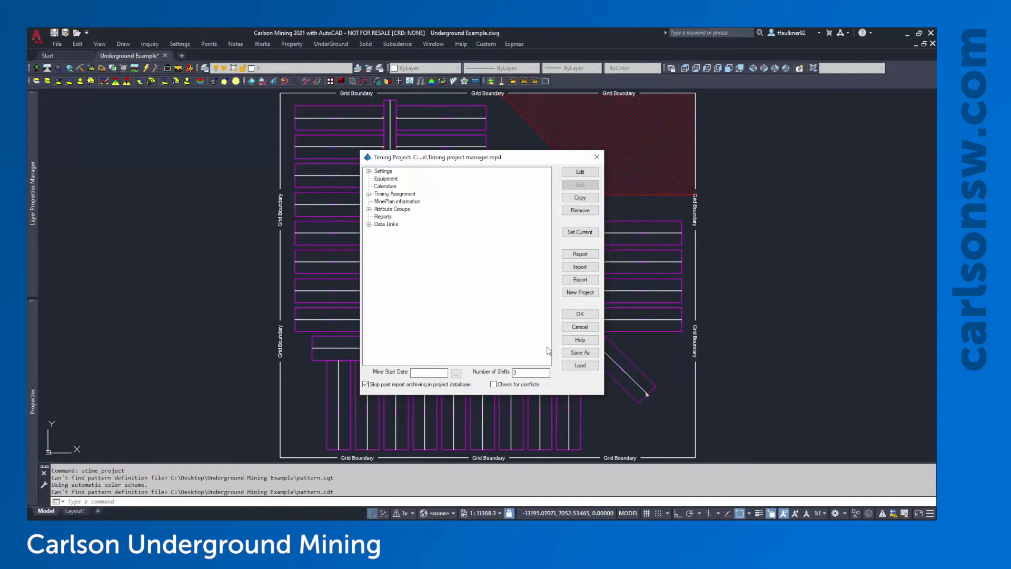
click(597, 157)
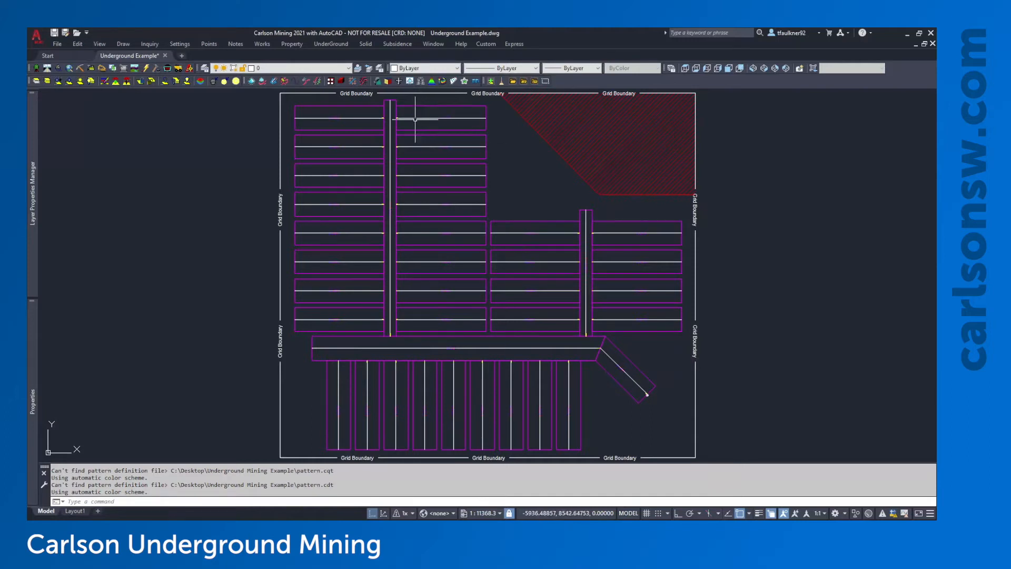
Review the section data of the Main 1 panel, including its panel name
click(334, 46)
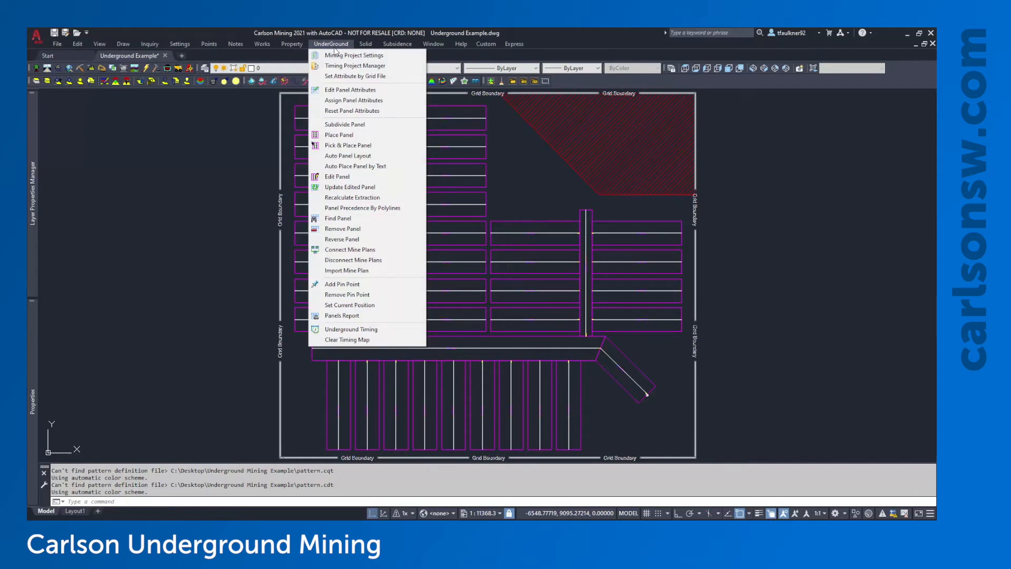
click(349, 177)
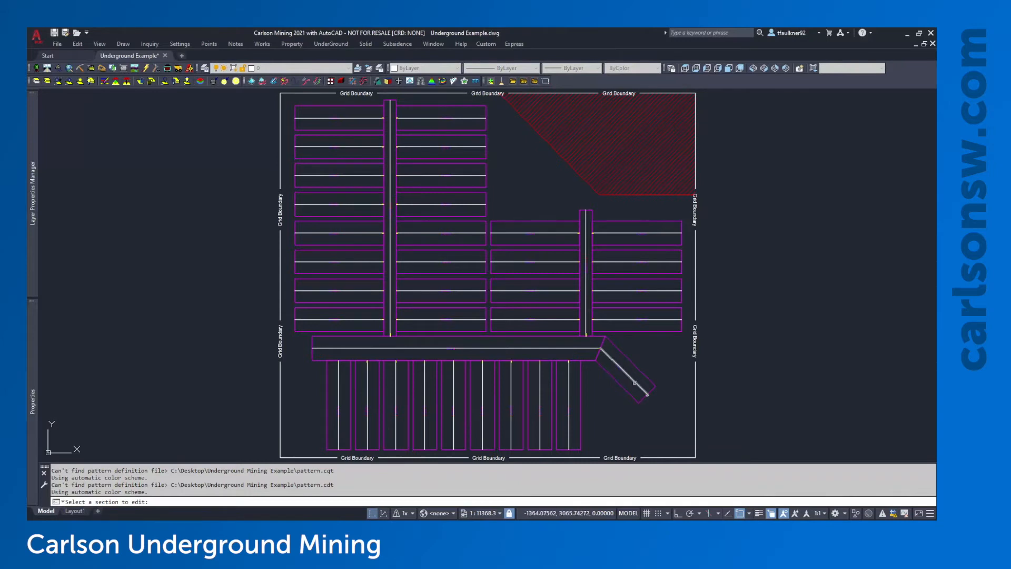
click(634, 383)
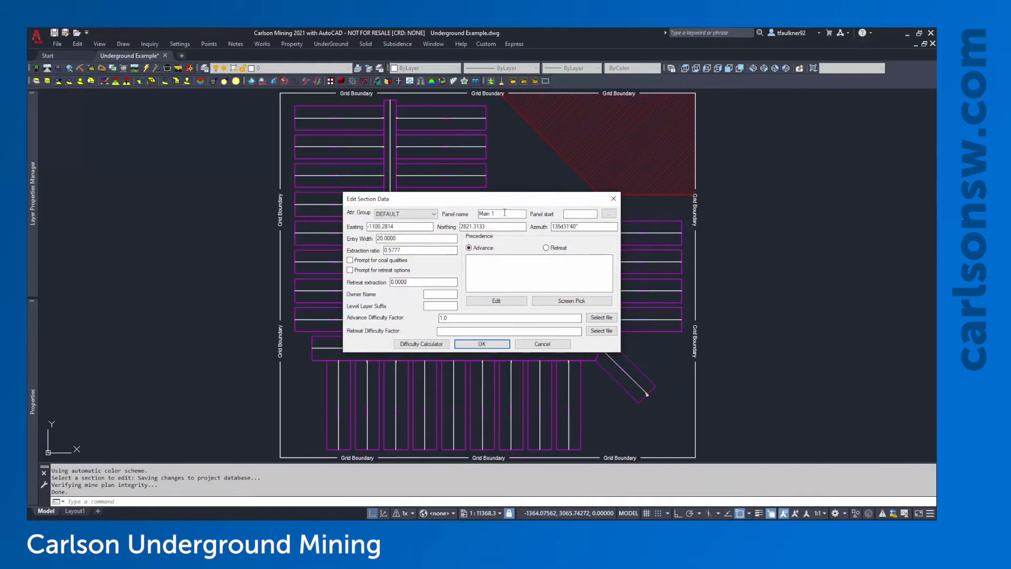
drag(500, 215, 479, 215)
click(509, 215)
click(496, 213)
click(482, 344)
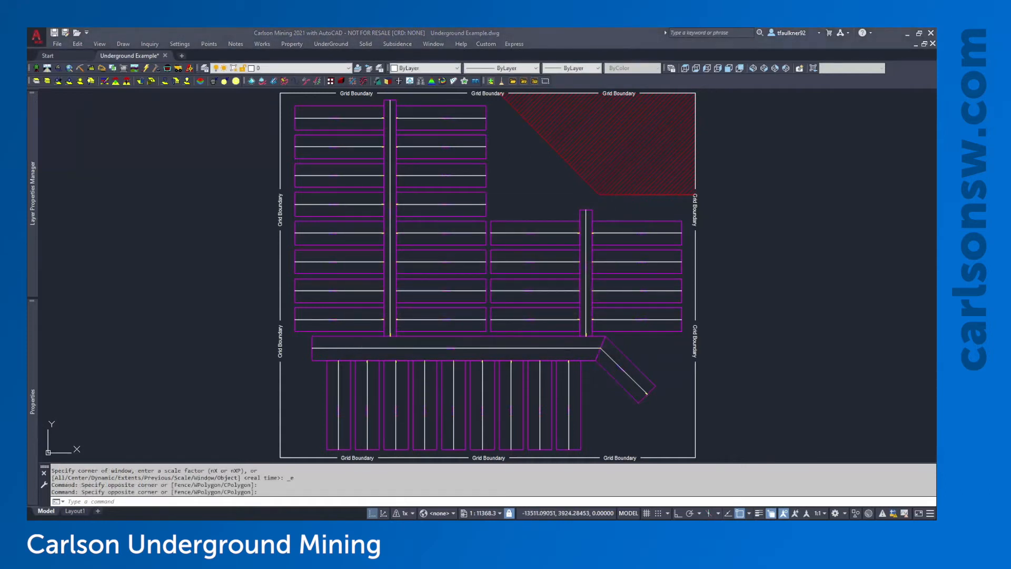
Examine the Main 1 centerline and the panel labels where the N2W 8 and N2E 8 panels meet their main
scroll(644, 393, up, 8)
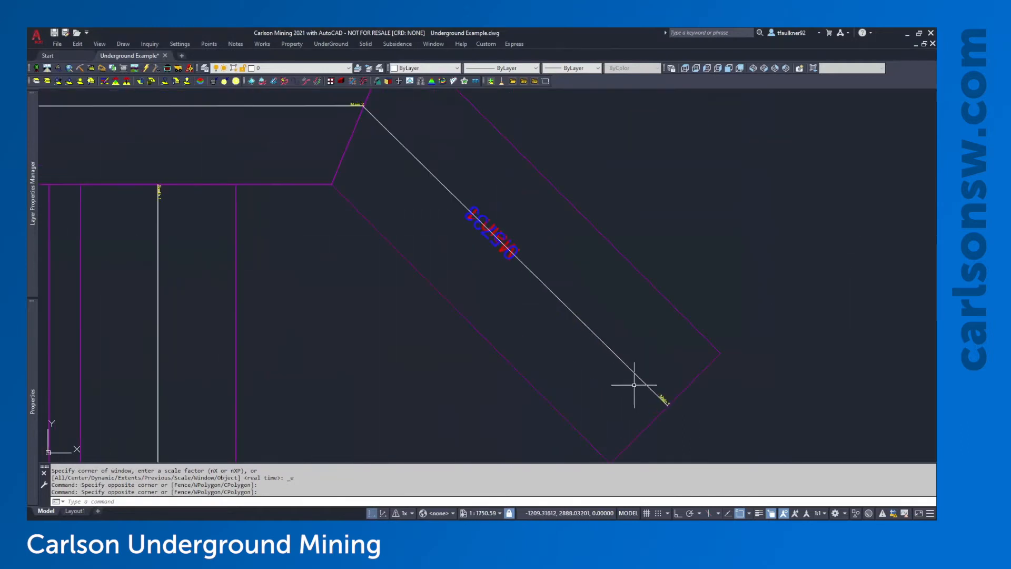
click(650, 388)
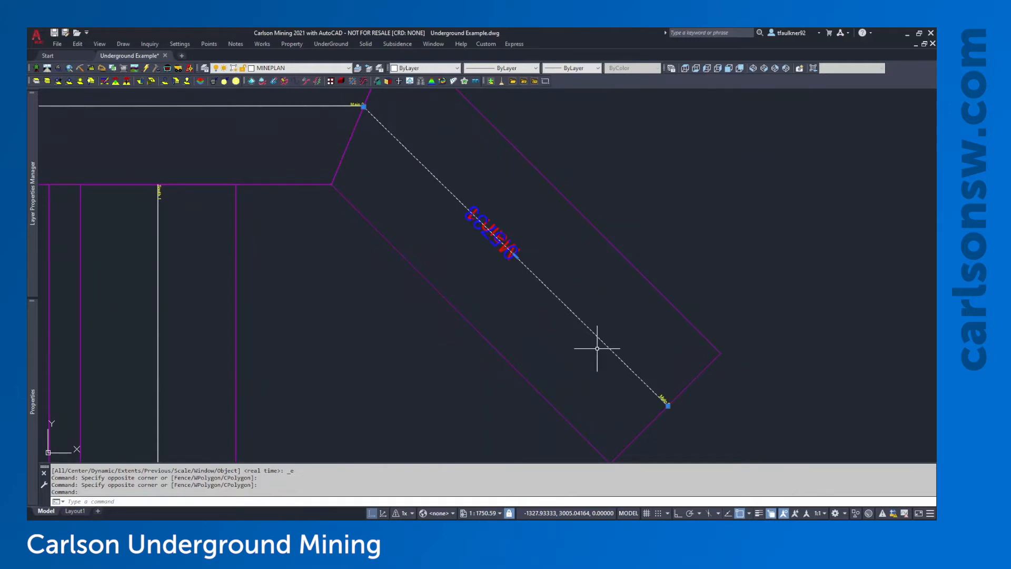
key(Escape)
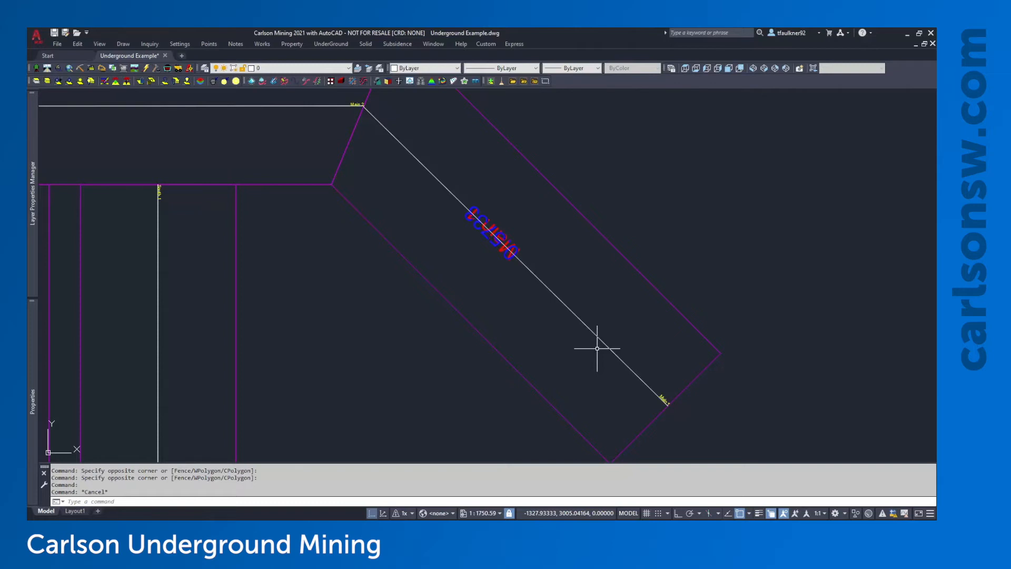
scroll(597, 348, down, 8)
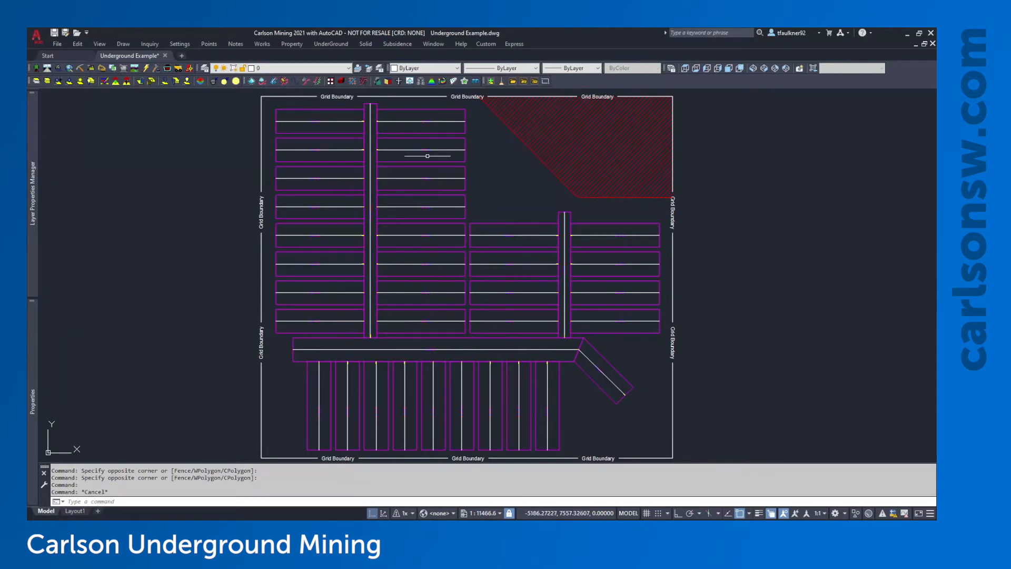
scroll(380, 152, up, 6)
scroll(381, 153, up, 4)
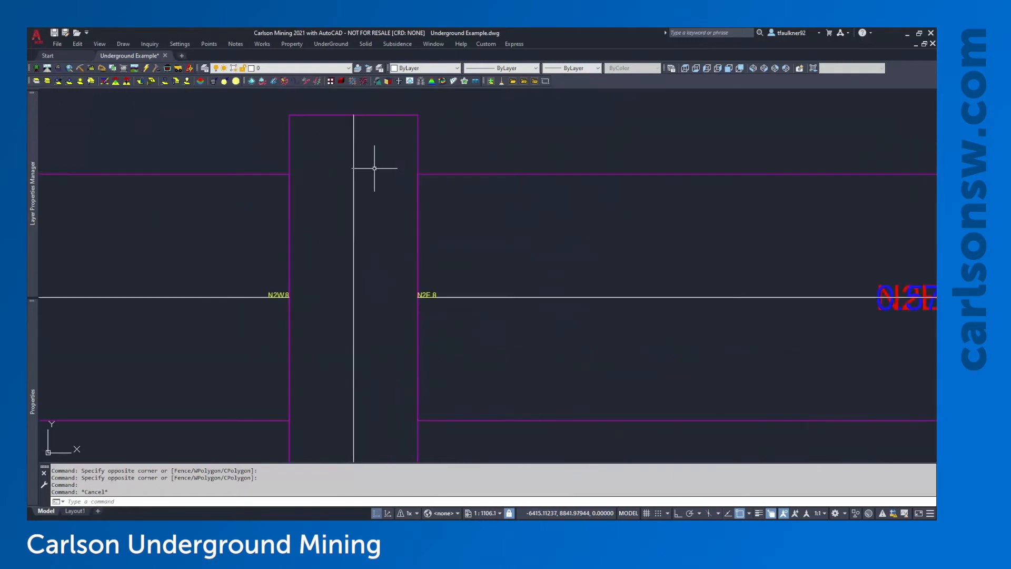
scroll(374, 168, down, 6)
scroll(369, 180, up, 1)
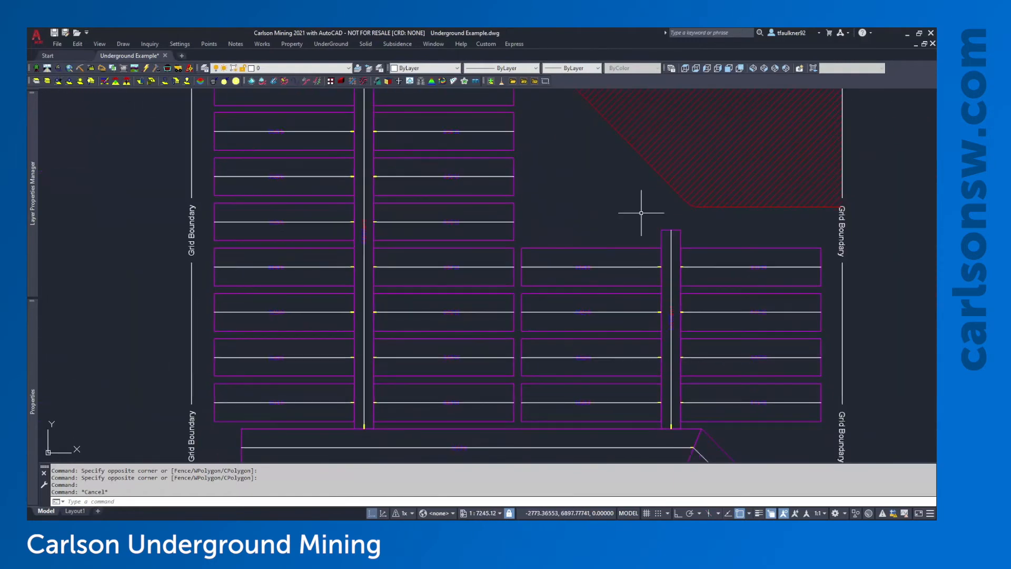
middle_drag(488, 176, 502, 298)
click(404, 186)
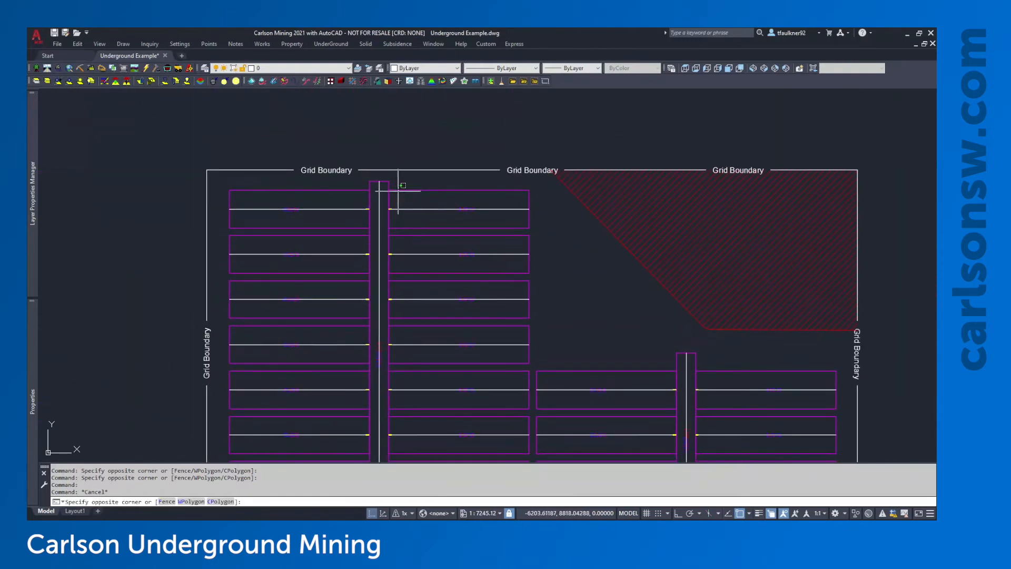
click(398, 191)
key(Escape)
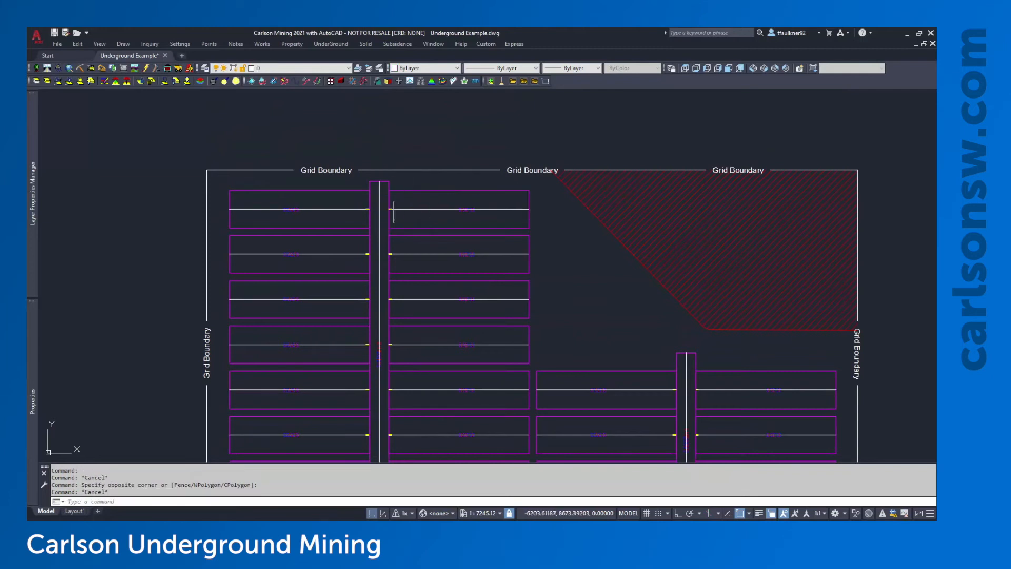
scroll(387, 194, up, 2)
click(374, 194)
click(355, 196)
key(Escape)
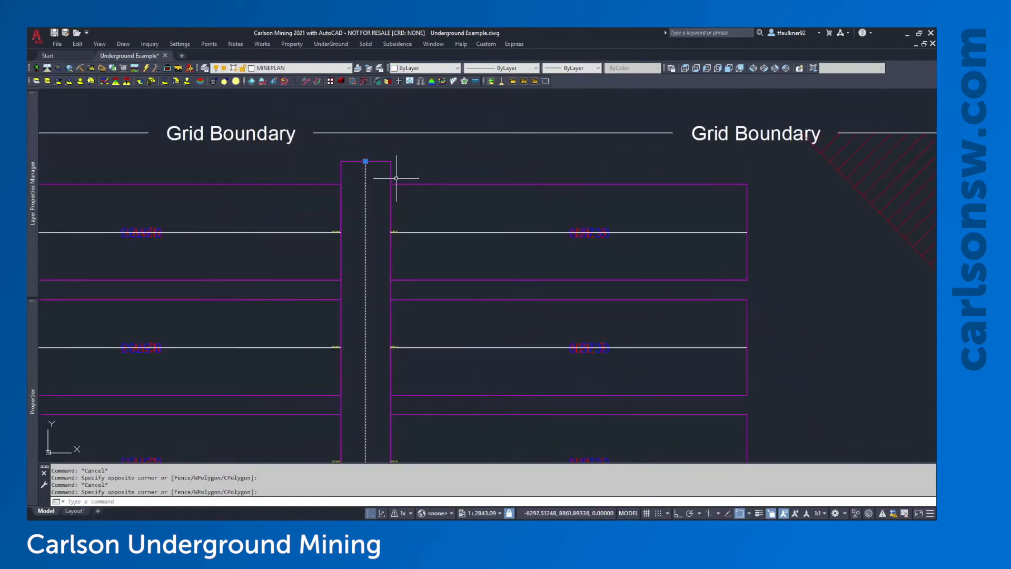
Stretch both upper corners of the Submain 2 perimeter down to the top edges of the N2W 8 and N2E 8 panels
scroll(365, 167, up, 2)
click(331, 149)
click(327, 154)
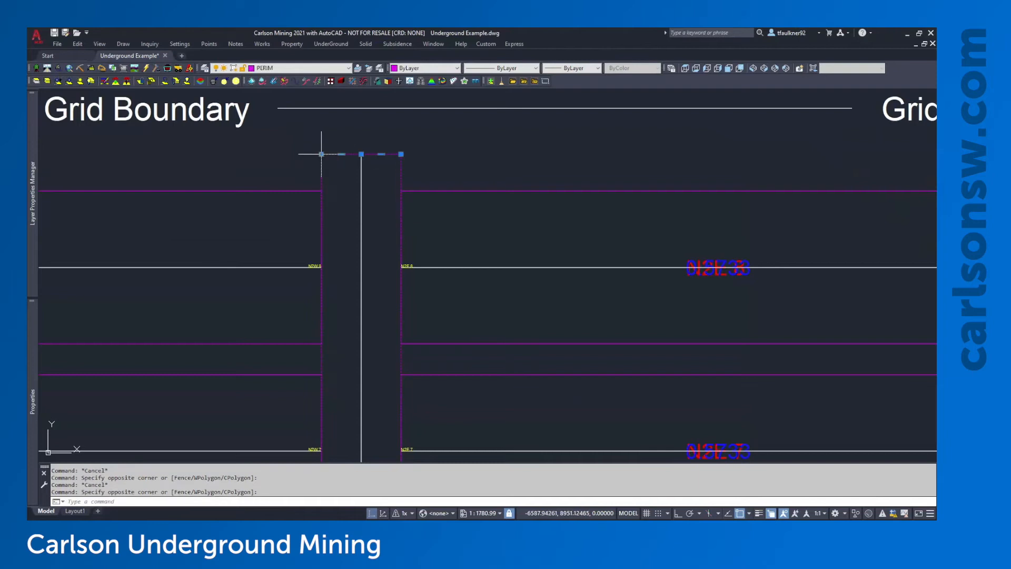
click(322, 154)
click(321, 190)
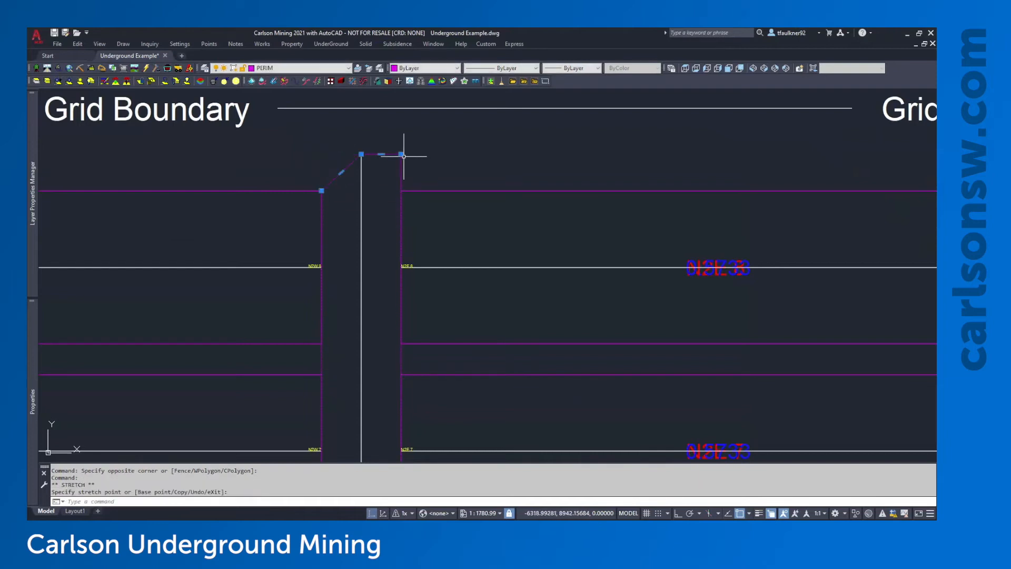
click(401, 153)
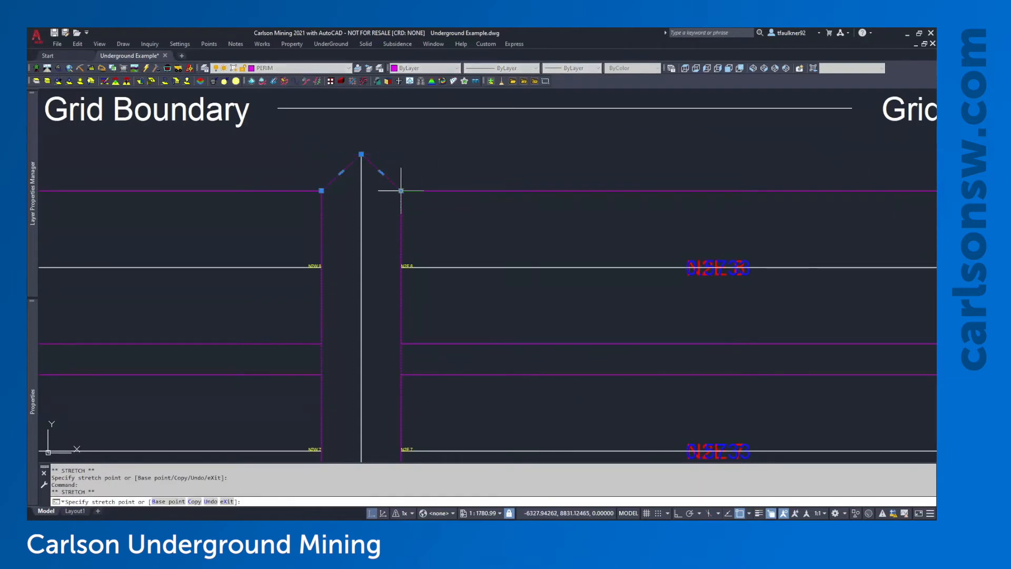
click(401, 190)
Remove the leftover middle vertex from the Submain 2 perimeter's north end and shorten the centerline to meet the new end
mouse_move(361, 154)
click(399, 191)
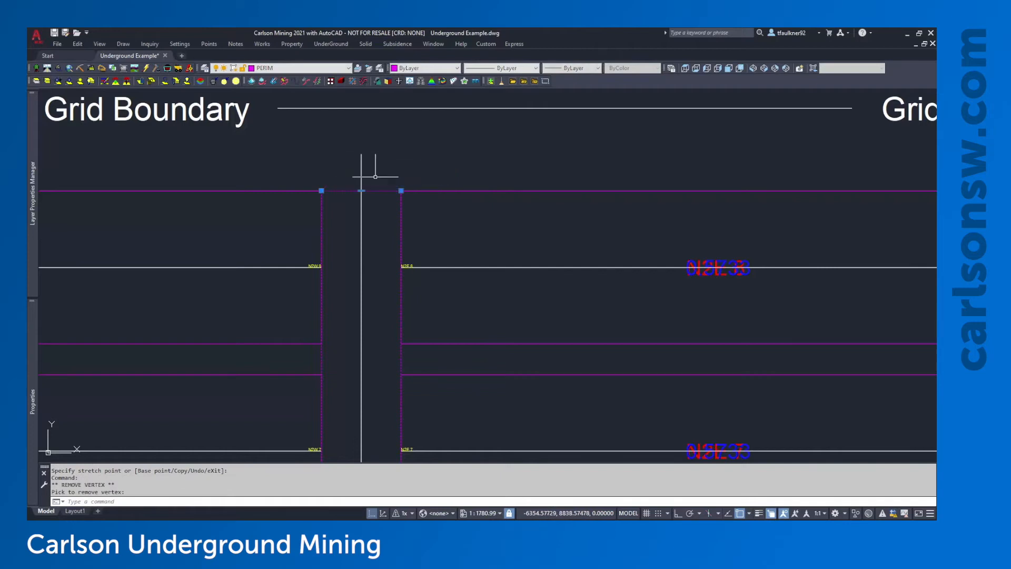
click(361, 155)
click(362, 155)
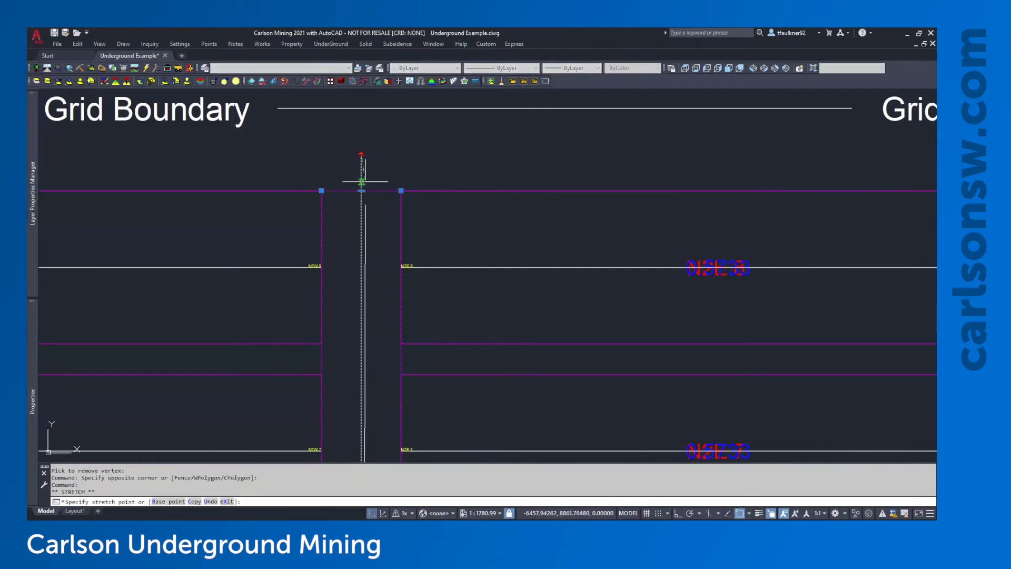
click(361, 191)
key(Escape)
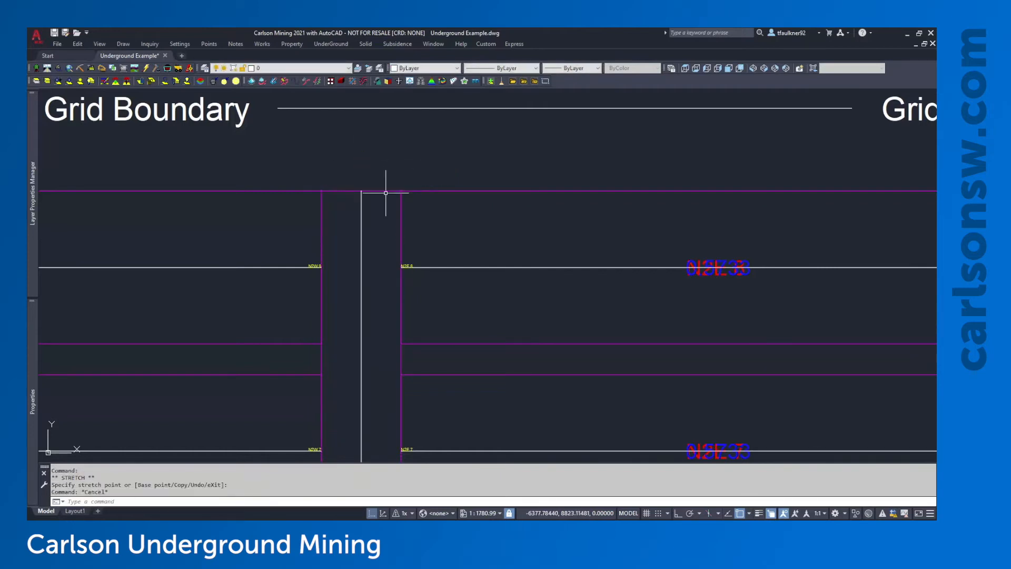
Run EDIT_PANEL on the Submain 2 centerline to update its shape, and accept its section data
text(edit_panel)
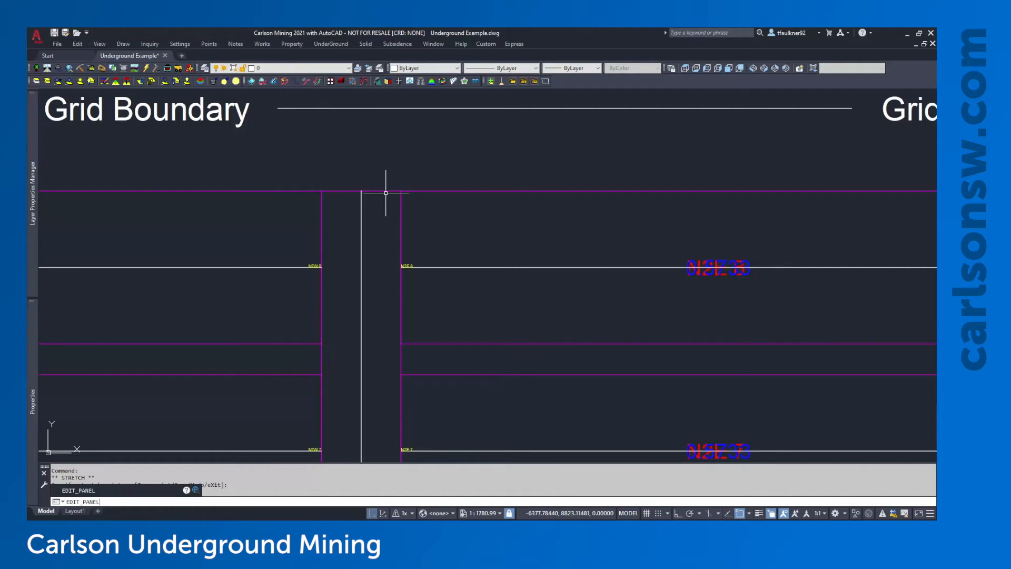
key(Return)
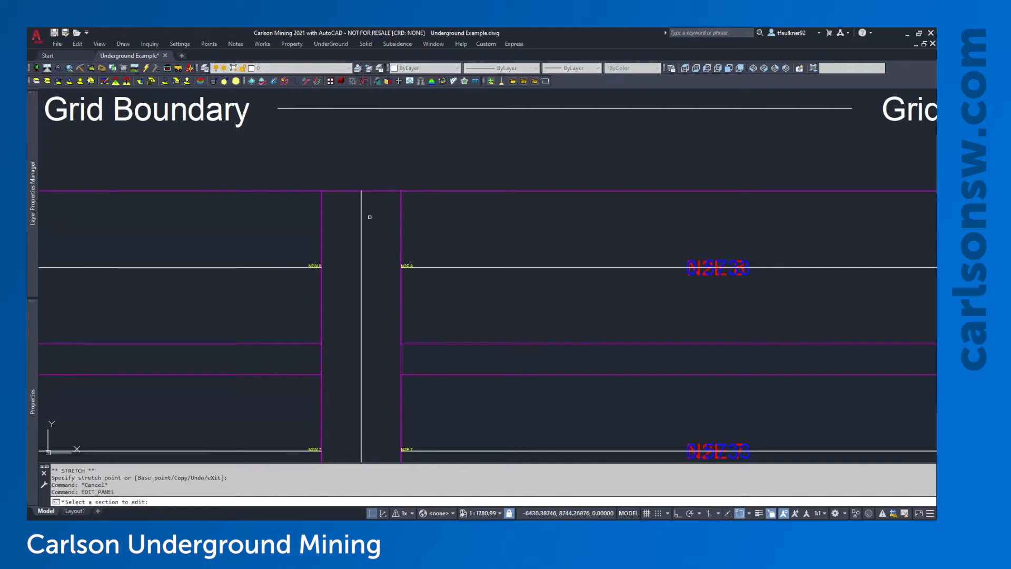
click(362, 213)
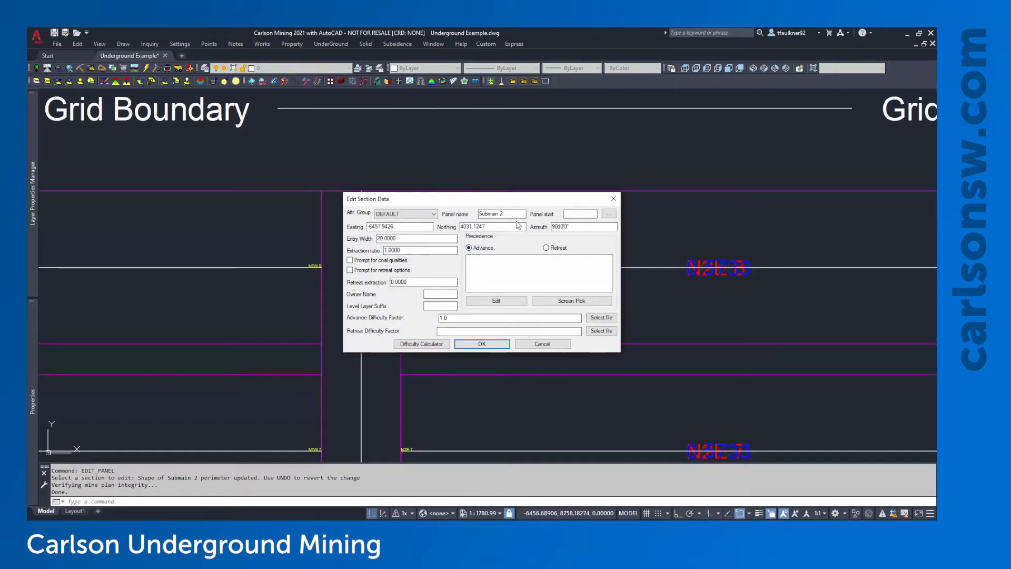
drag(419, 203, 537, 193)
click(600, 334)
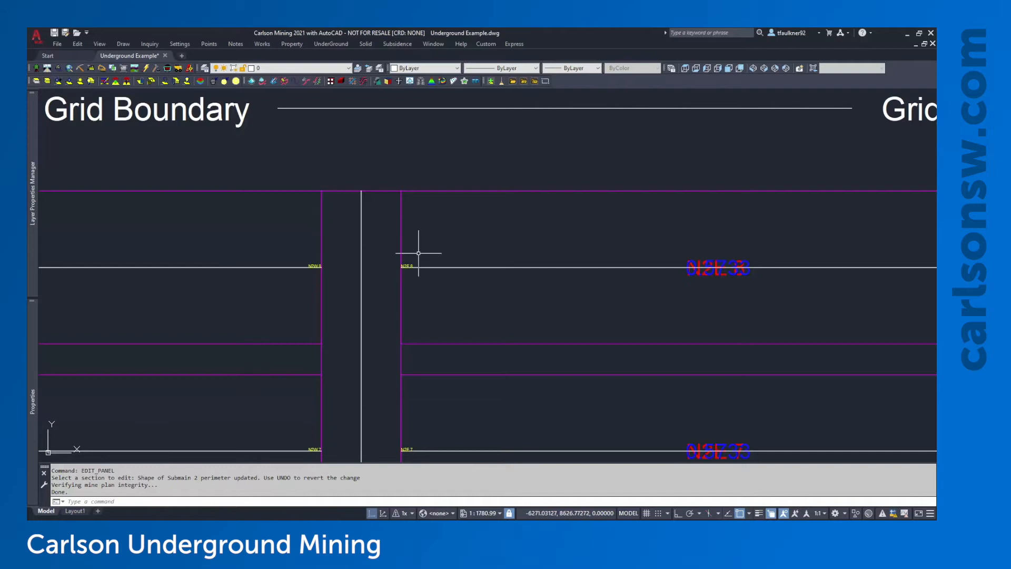
Stretch both upper corners of the Submain 1 perimeter down to the top edges of the adjoining northernmost panels
scroll(419, 253, down, 6)
scroll(614, 354, up, 5)
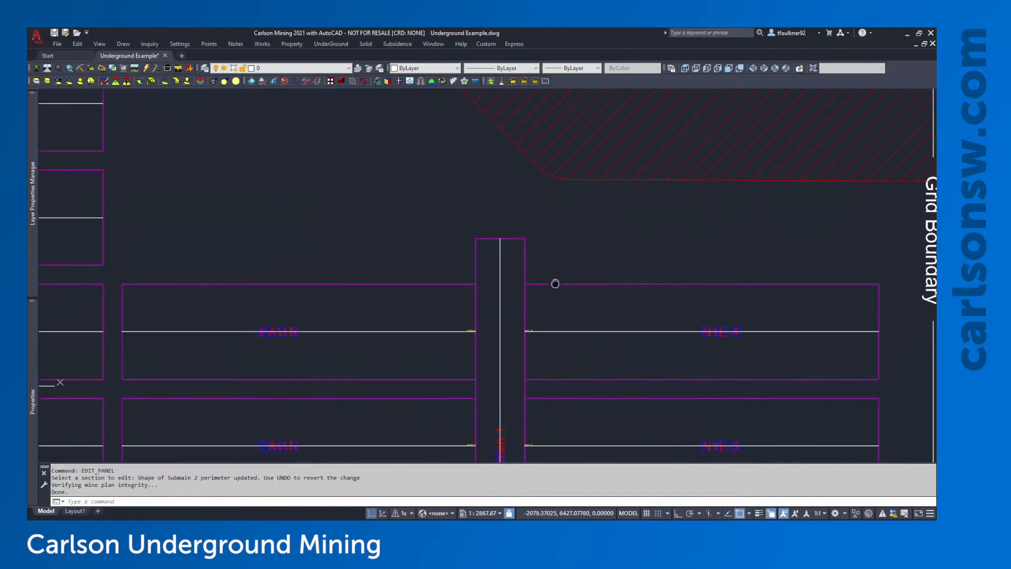
click(535, 226)
click(524, 234)
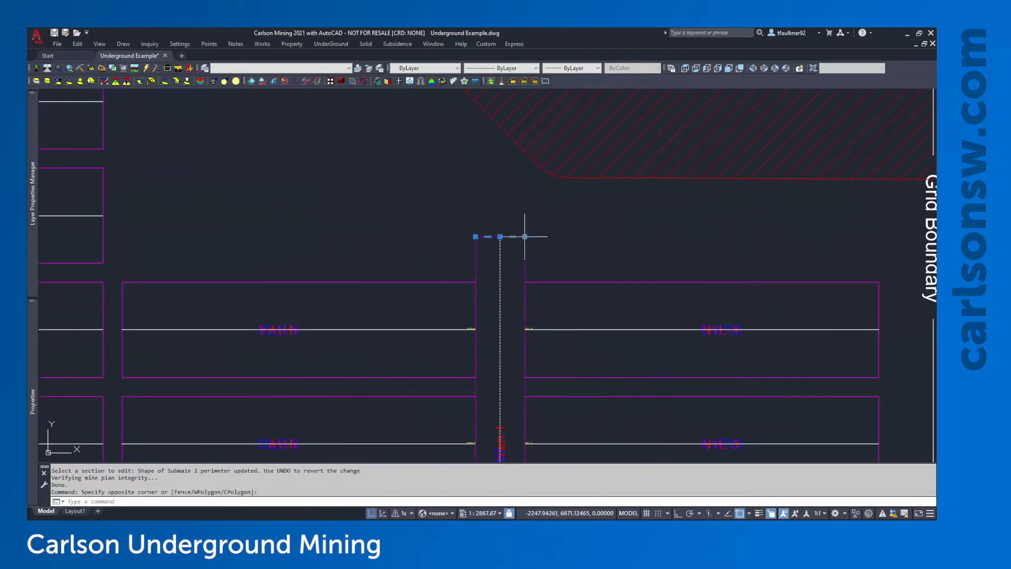
click(525, 237)
click(525, 282)
click(476, 236)
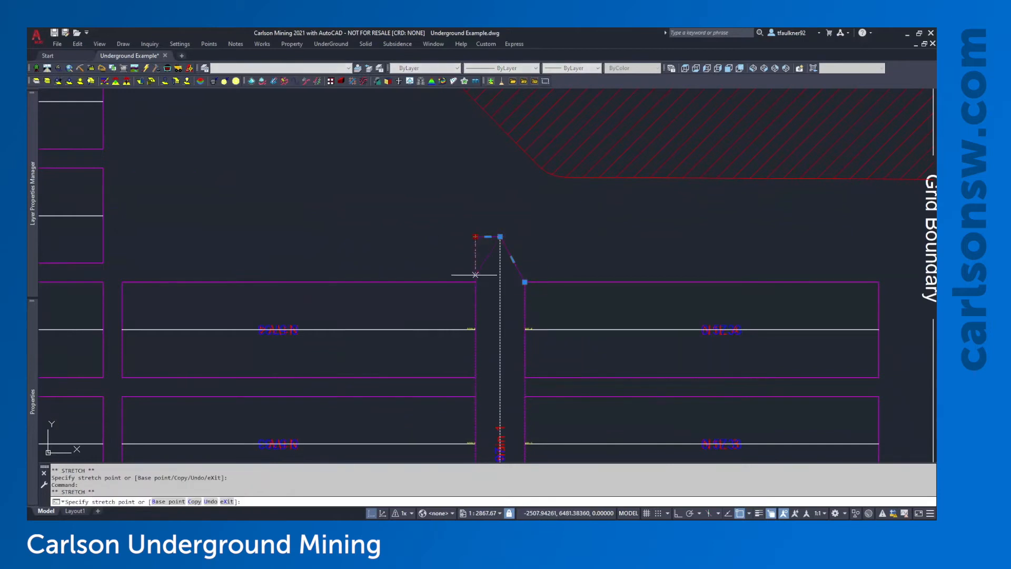
click(475, 281)
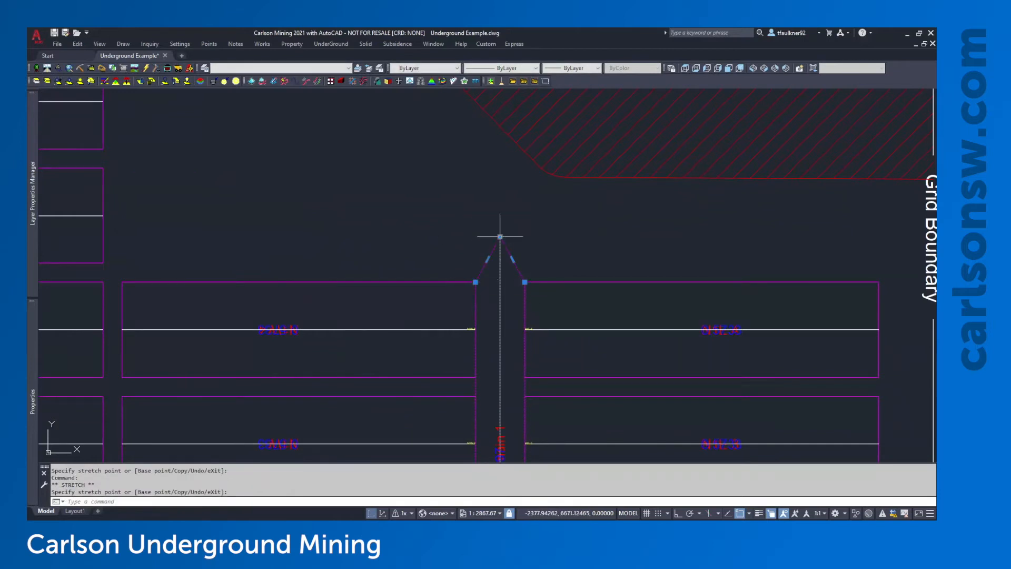
Remove the middle vertex from the Submain 1 perimeter's north end and shorten the centerline to meet that end
key(Escape)
click(508, 244)
click(503, 239)
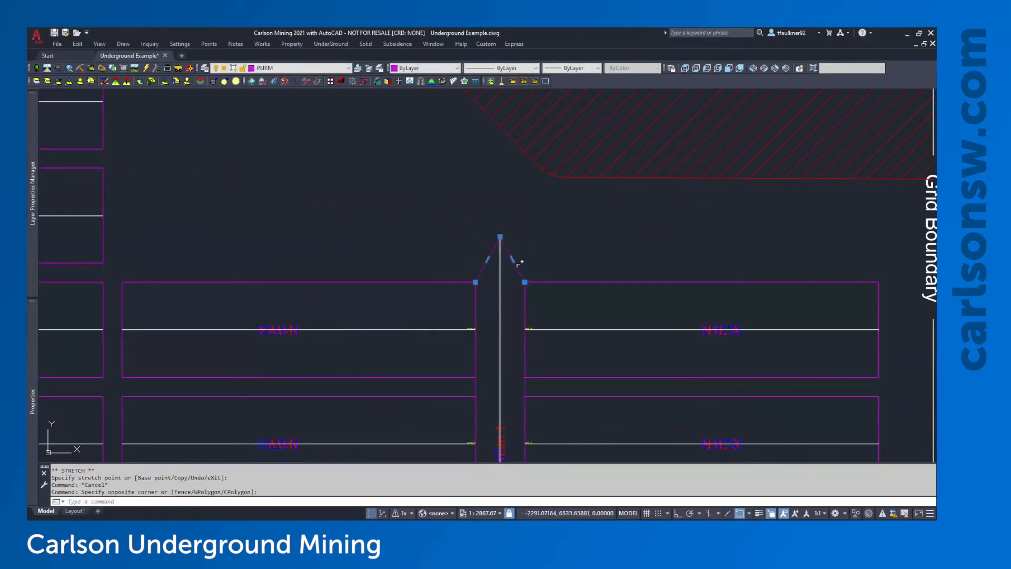
mouse_move(500, 237)
click(533, 274)
Pull the west end of the Main 2 perimeter back to the west edge of the westernmost southern panel
scroll(514, 298, down, 8)
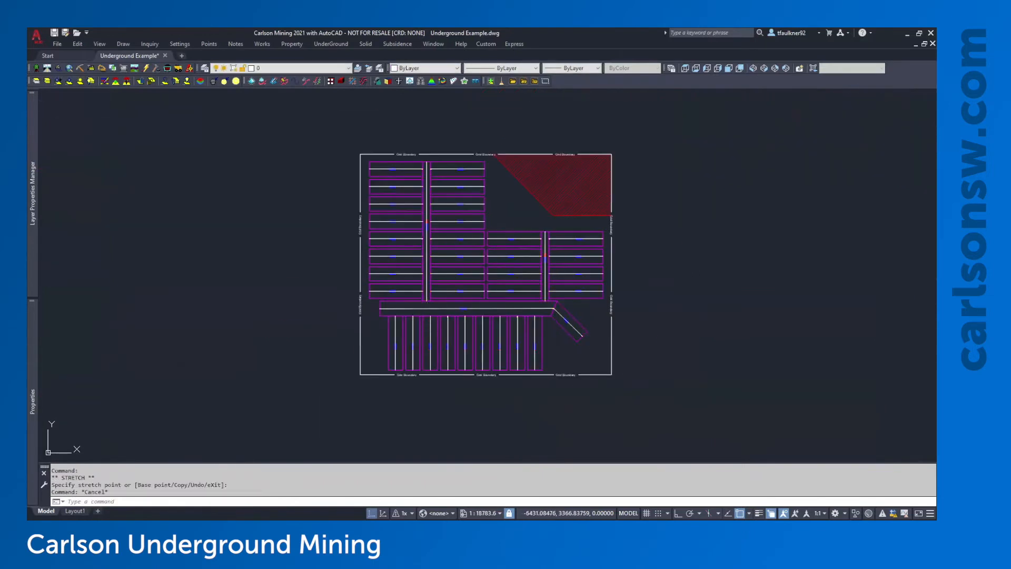
scroll(219, 320, up, 4)
scroll(220, 320, up, 4)
click(229, 299)
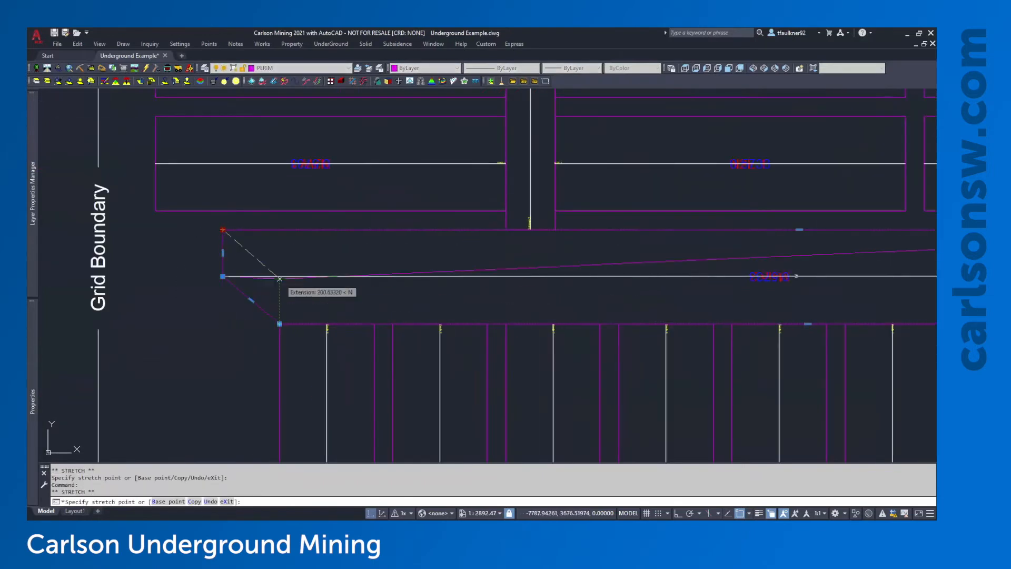
click(253, 315)
Shorten the Main 2 centerline to the perimeter's new west end, and show the whole mine plan
click(237, 271)
click(230, 280)
click(223, 276)
click(279, 276)
key(Escape)
middle_click(279, 276)
middle_click(278, 276)
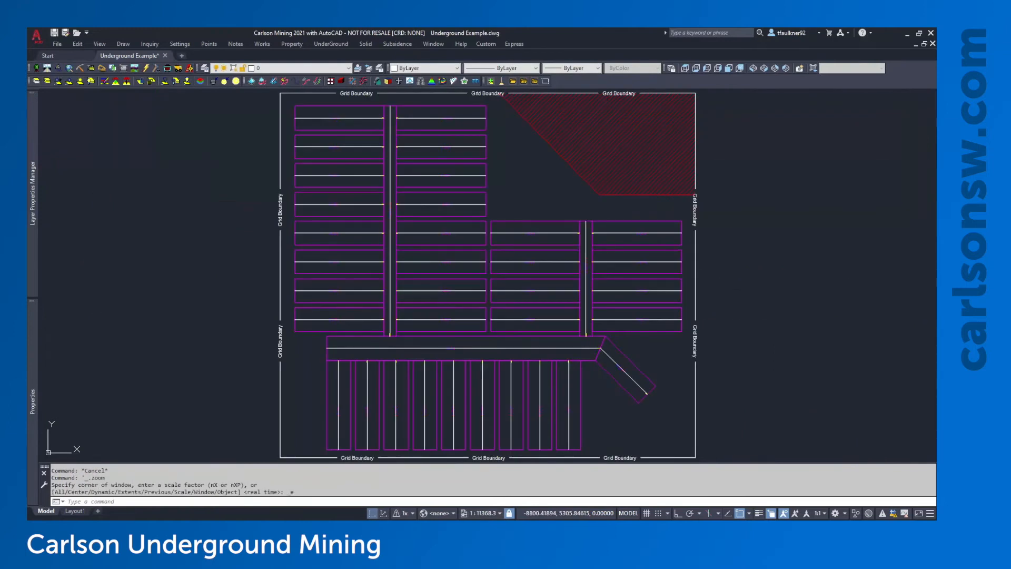
Check which layer holds the name text of the N2E 8 panel
scroll(422, 99, up, 2)
middle_drag(389, 138, 371, 184)
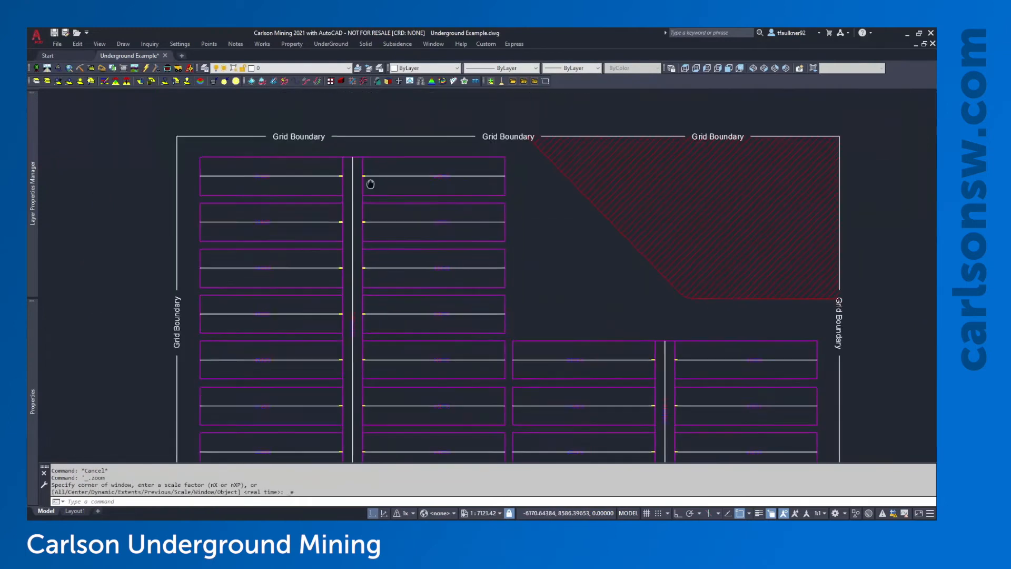
scroll(371, 184, up, 4)
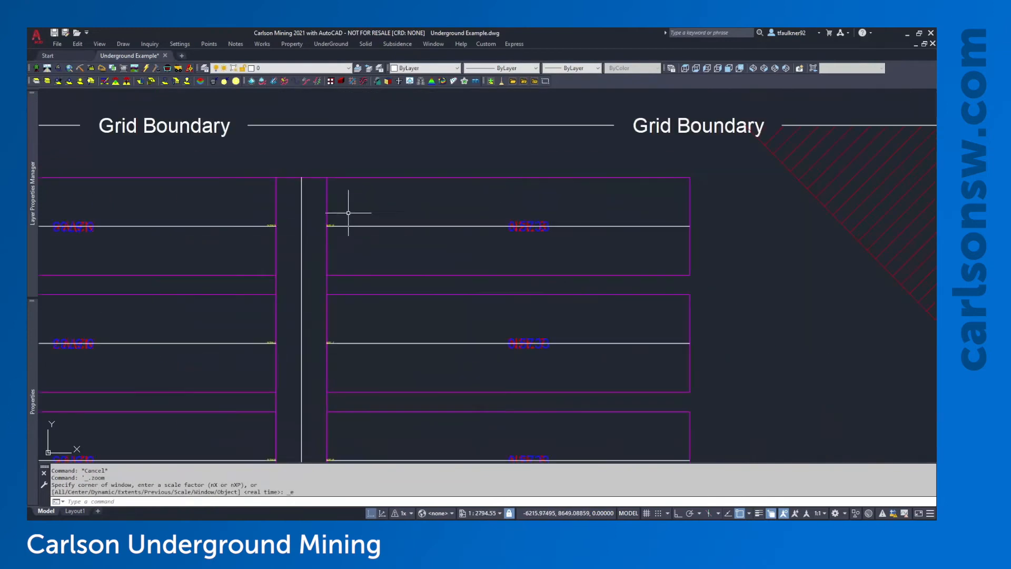
click(508, 224)
click(543, 262)
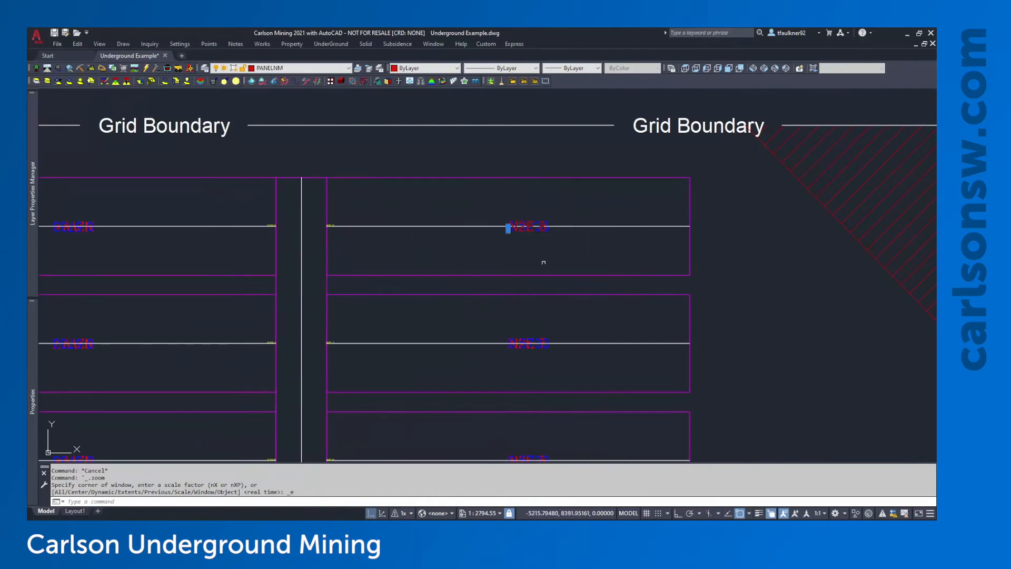
key(Escape)
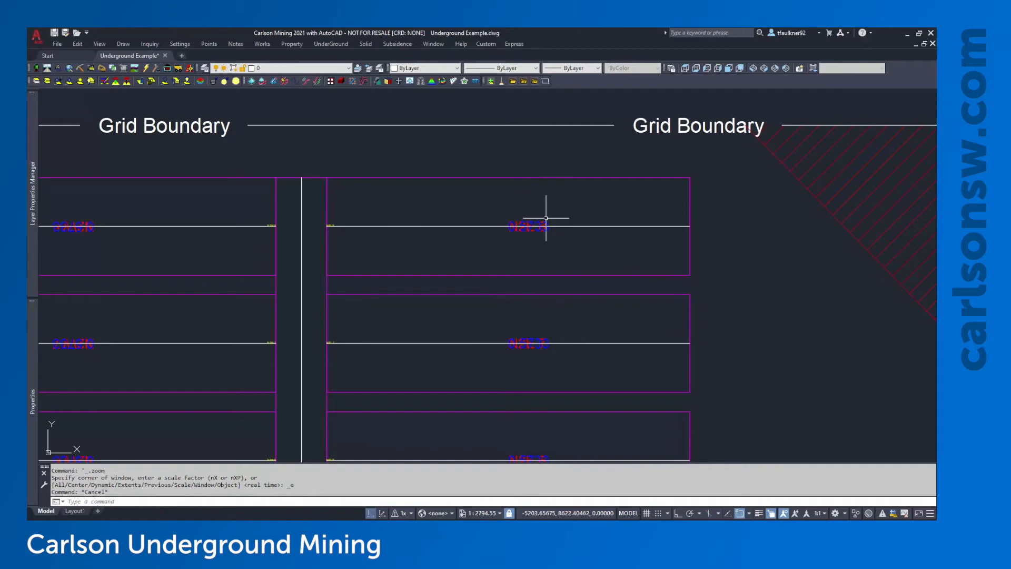
Move the N2E 8 panel with its centerline and labels about 63 units south along the edge of Submain 2
click(586, 159)
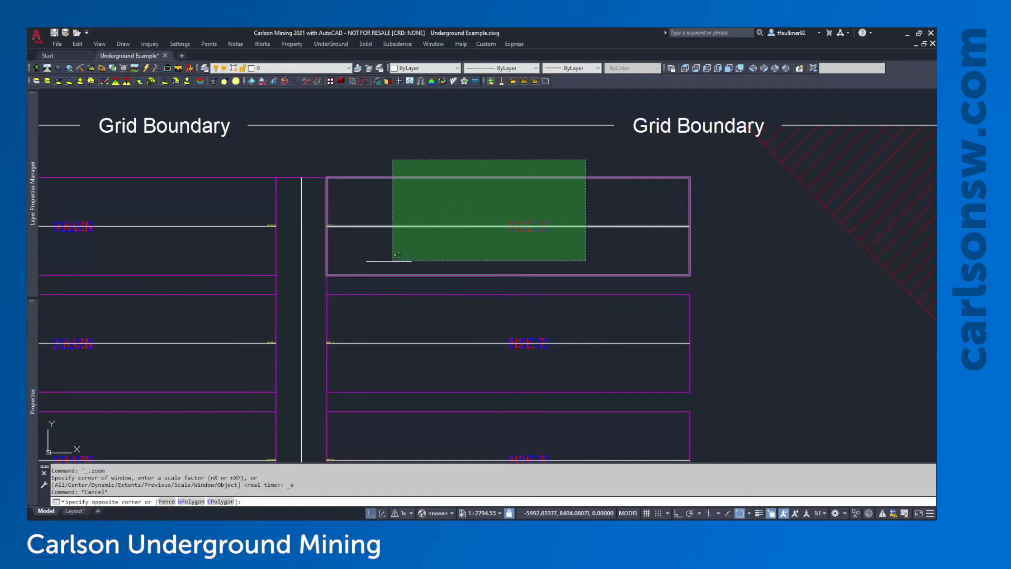
click(331, 279)
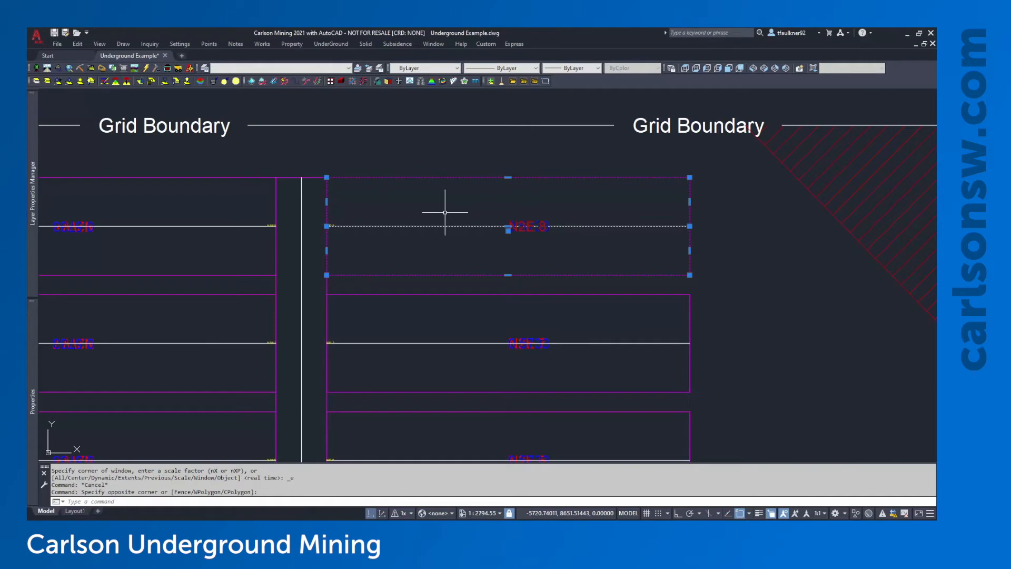
text(M)
key(Return)
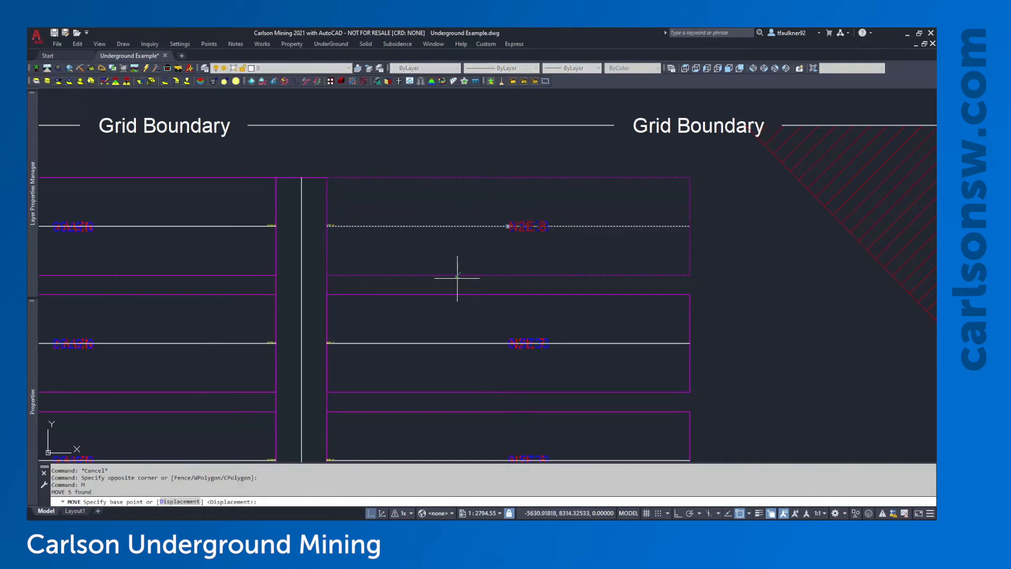
click(326, 177)
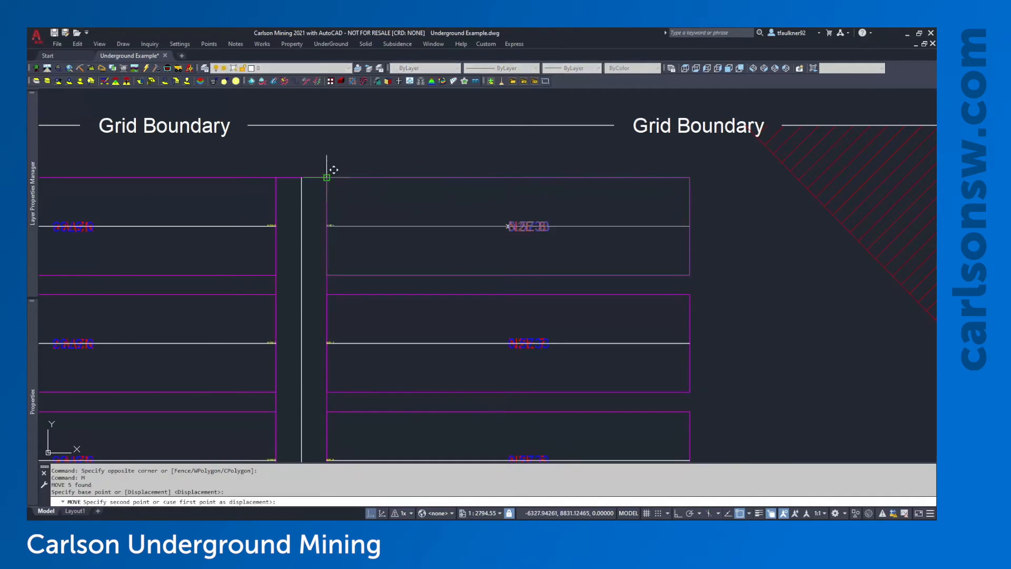
click(325, 190)
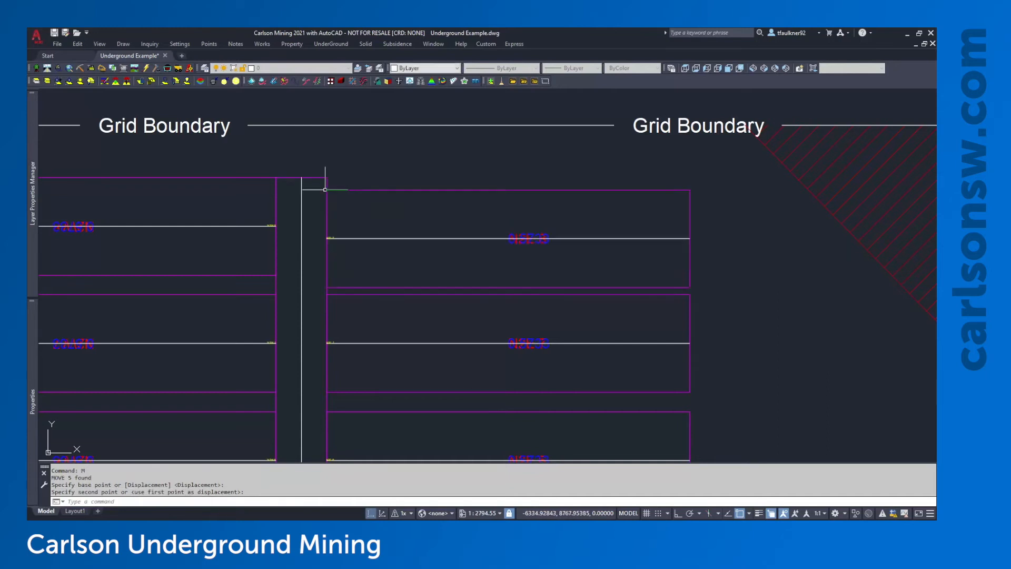
Run EDIT_PANEL on the moved N2E 8 panel to verify the mine plan, and accept its section data
text(edit)
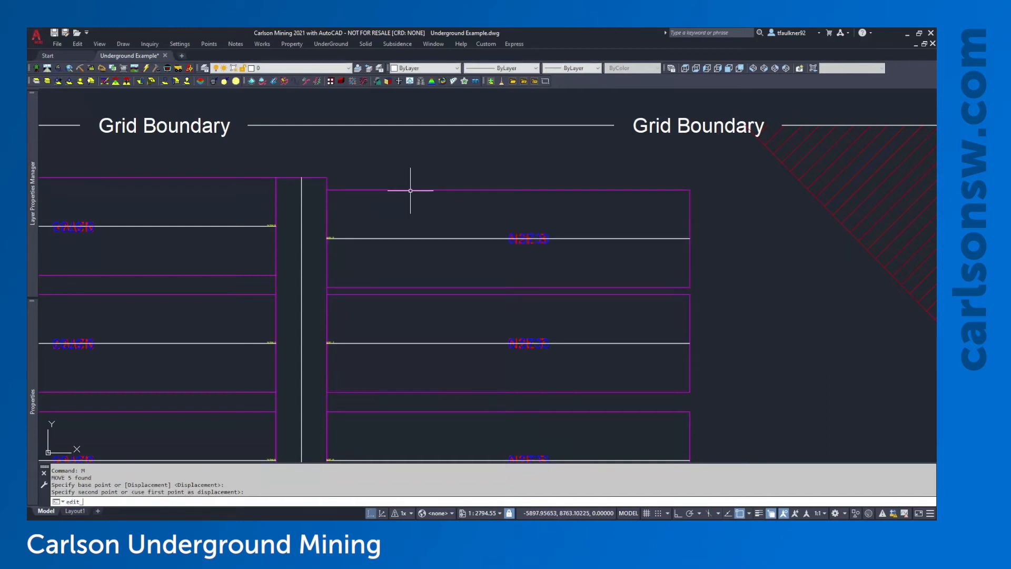
text(_panel)
key(Return)
click(416, 238)
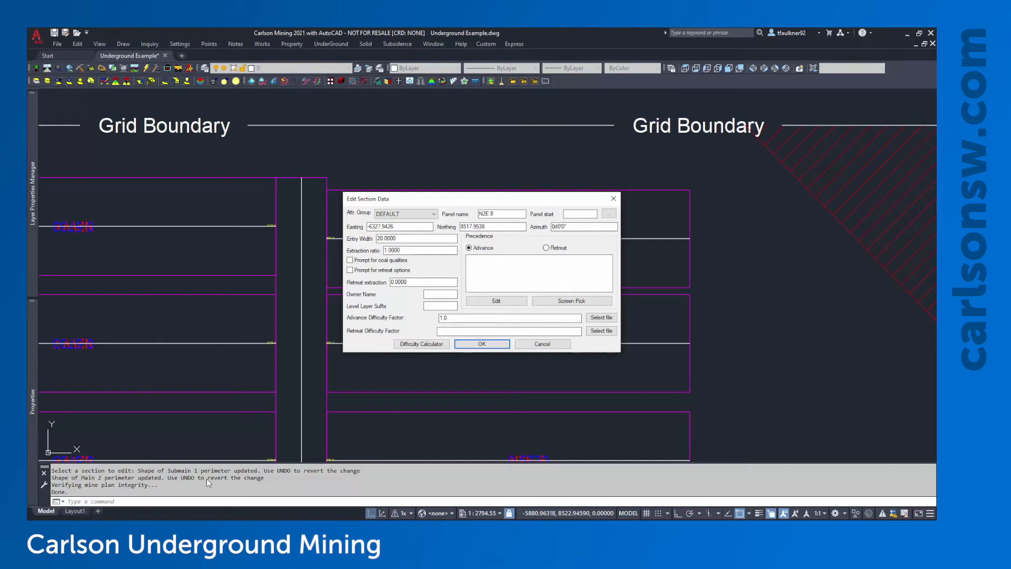
click(495, 343)
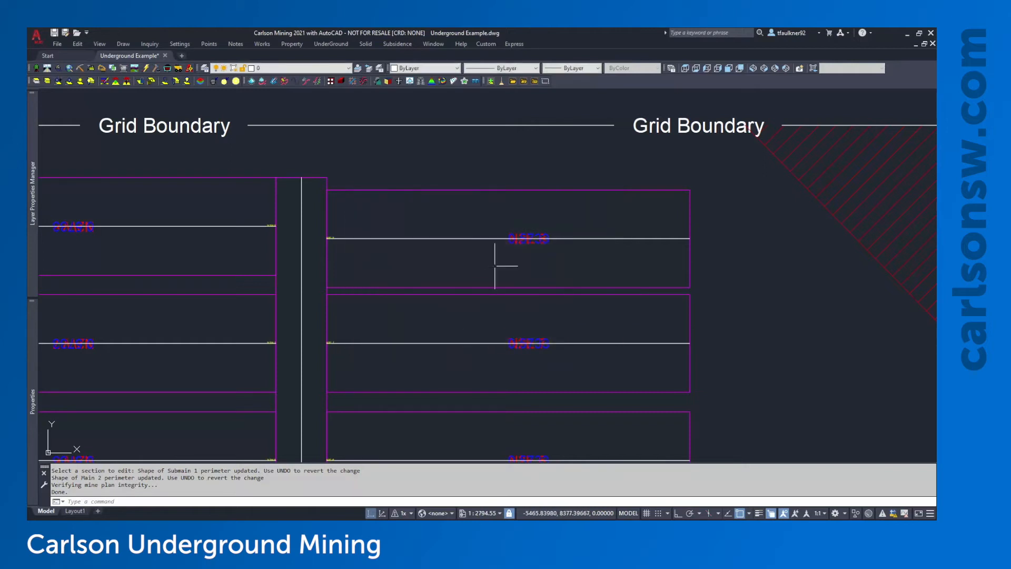
Move the N2E 8 panel with its centerline and labels north until its upper west corner meets the upper east corner of Submain 2
text(M)
key(Return)
click(710, 278)
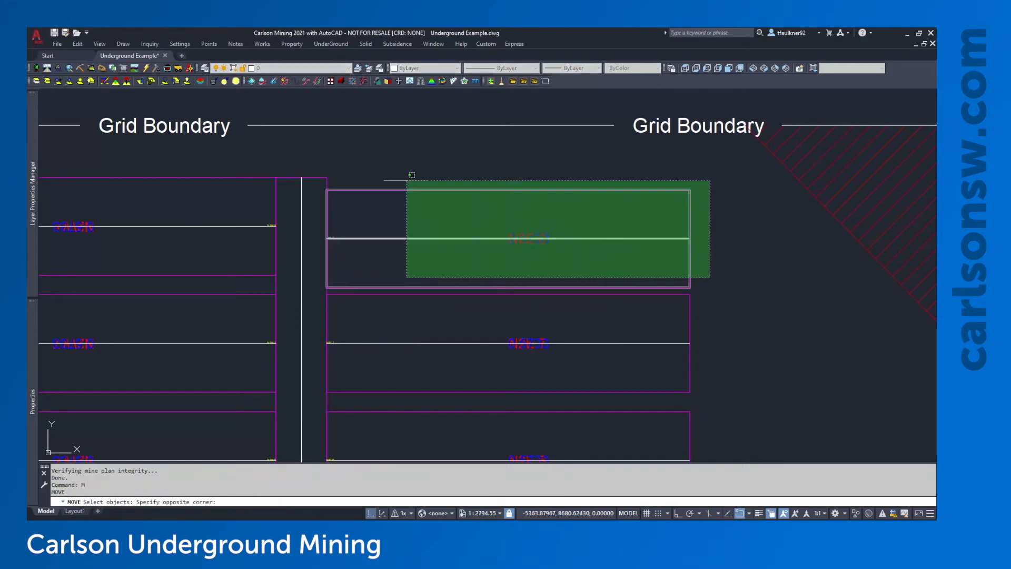
click(333, 166)
key(Return)
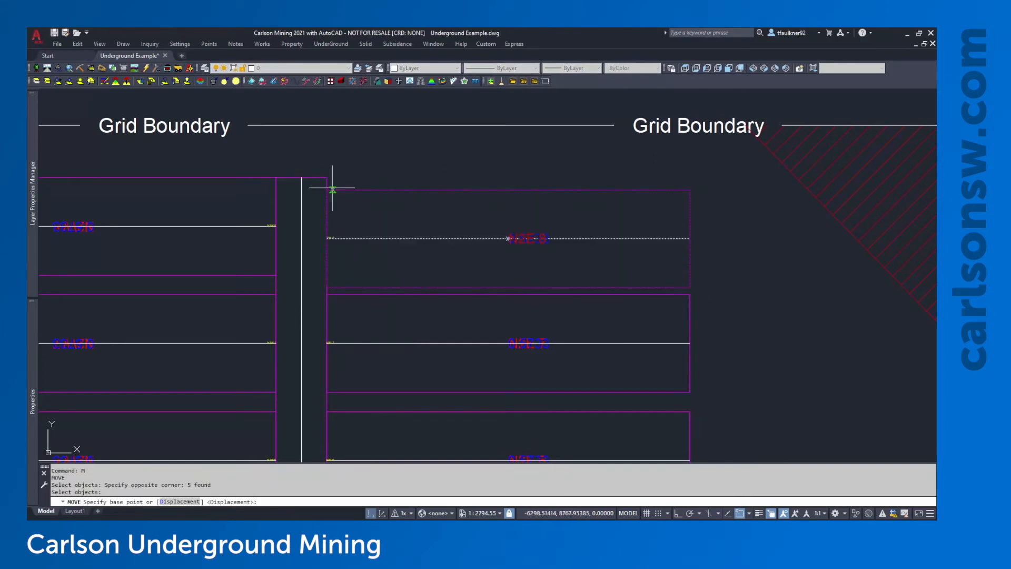
click(328, 191)
click(327, 177)
key(Escape)
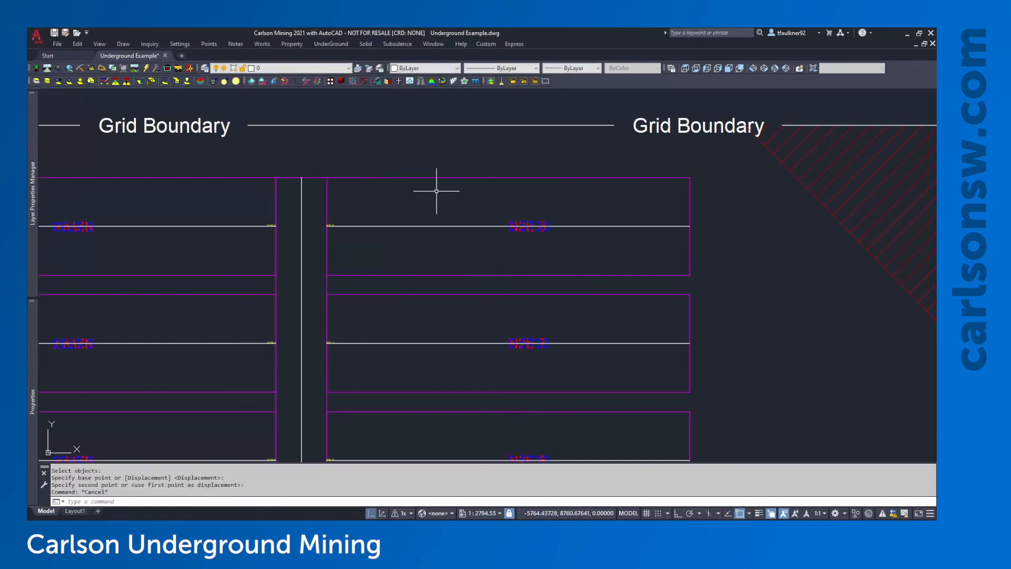
Check which layer holds the extraction ratio text of the N1W 3 panel
scroll(424, 209, down, 3)
middle_click(492, 267)
middle_click(492, 266)
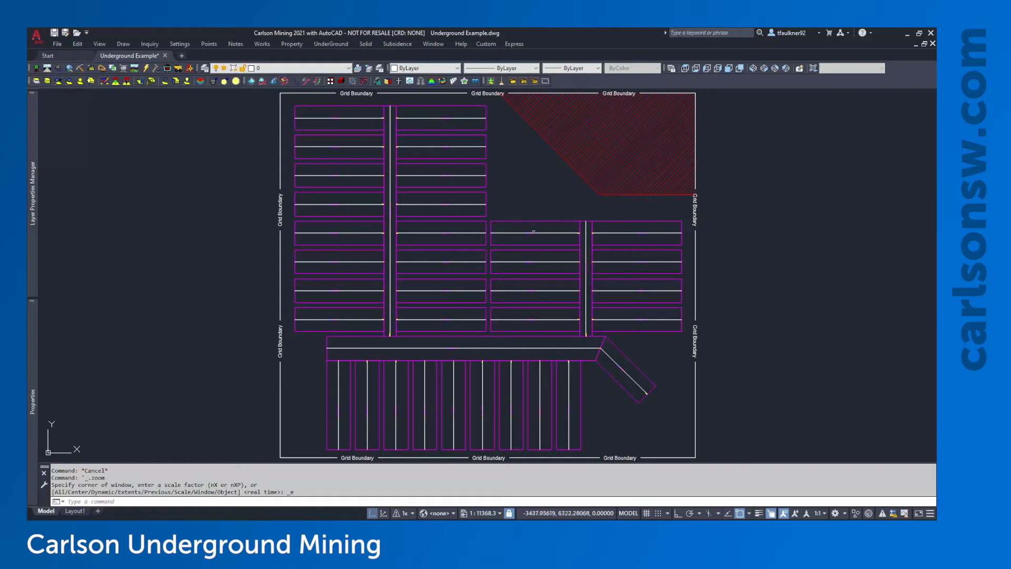
scroll(530, 272, up, 8)
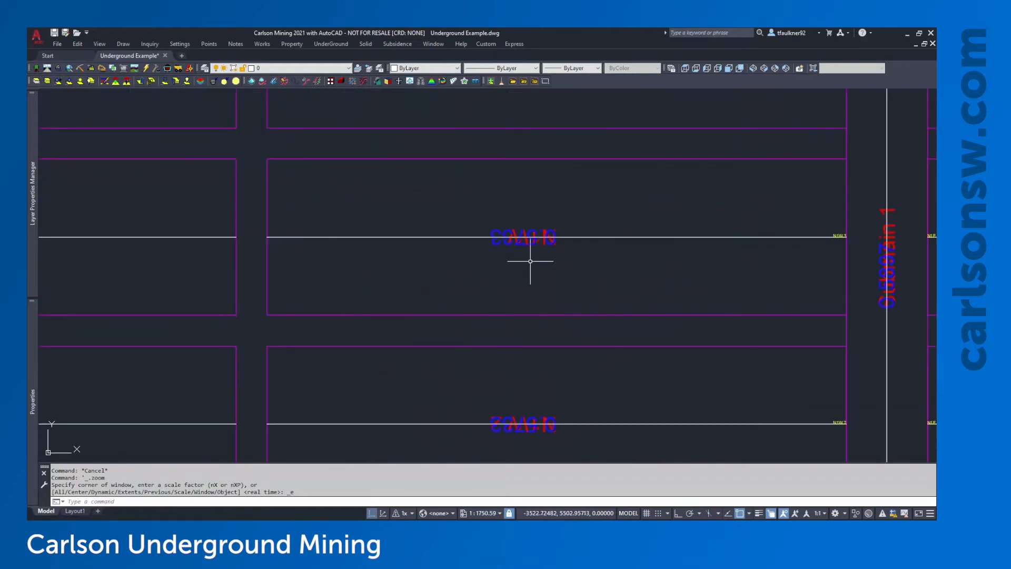
scroll(535, 234, up, 4)
click(557, 242)
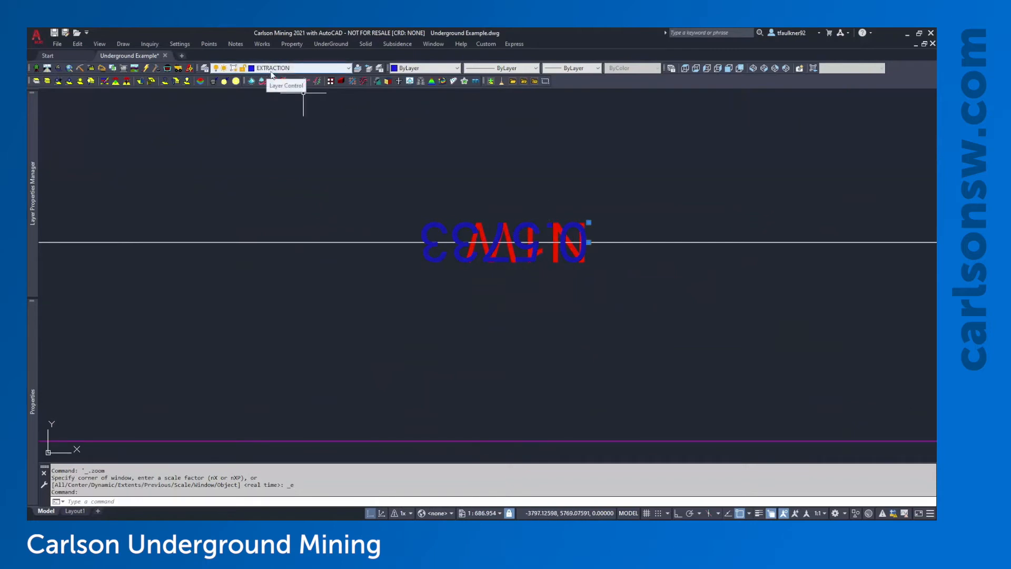
key(Escape)
scroll(455, 190, down, 6)
scroll(454, 190, down, 3)
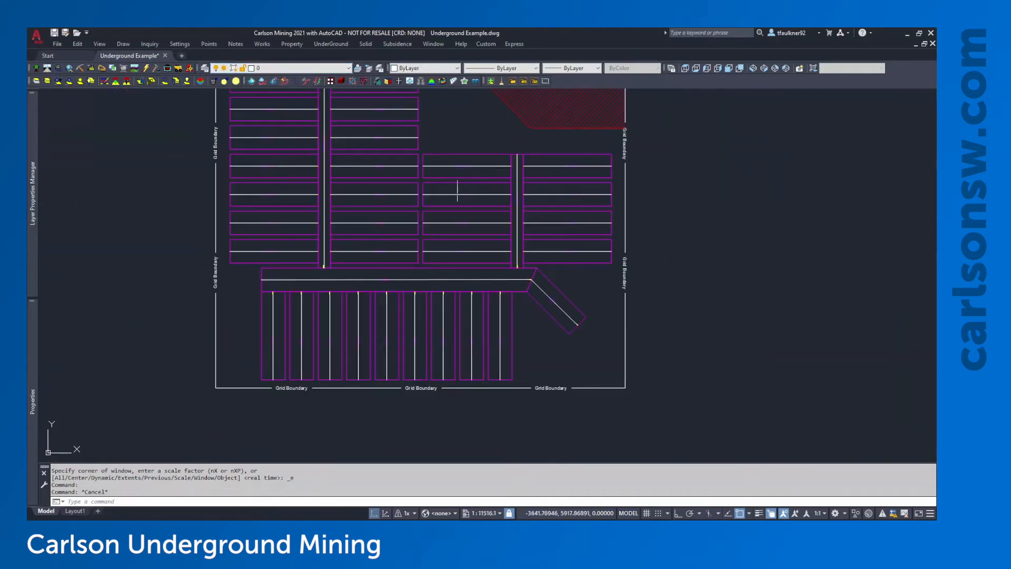
Review the extraction ratio and other section data of the N2W 5 panel with Edit Panel, and accept the data
middle_drag(442, 120, 469, 246)
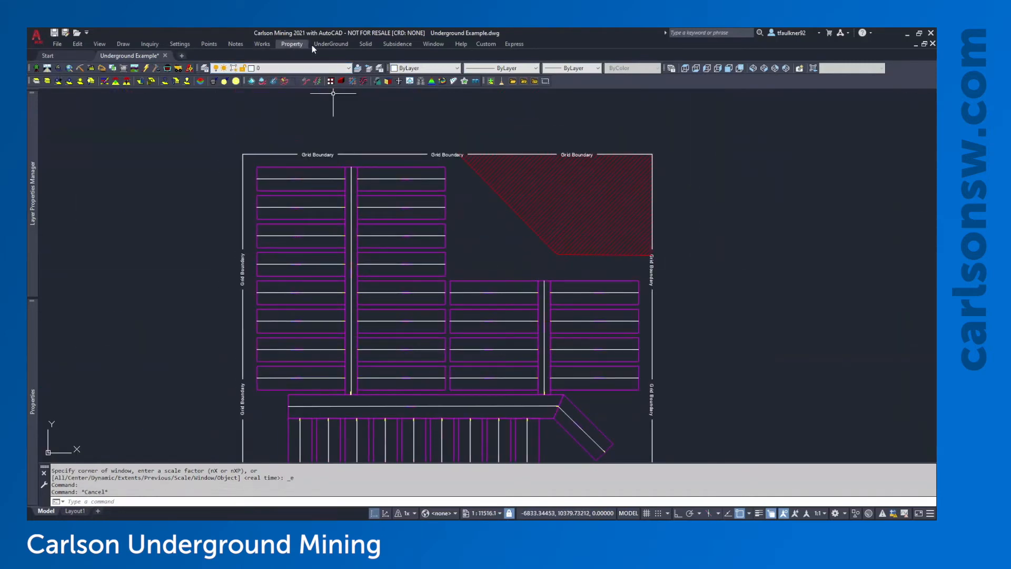
click(331, 44)
click(339, 177)
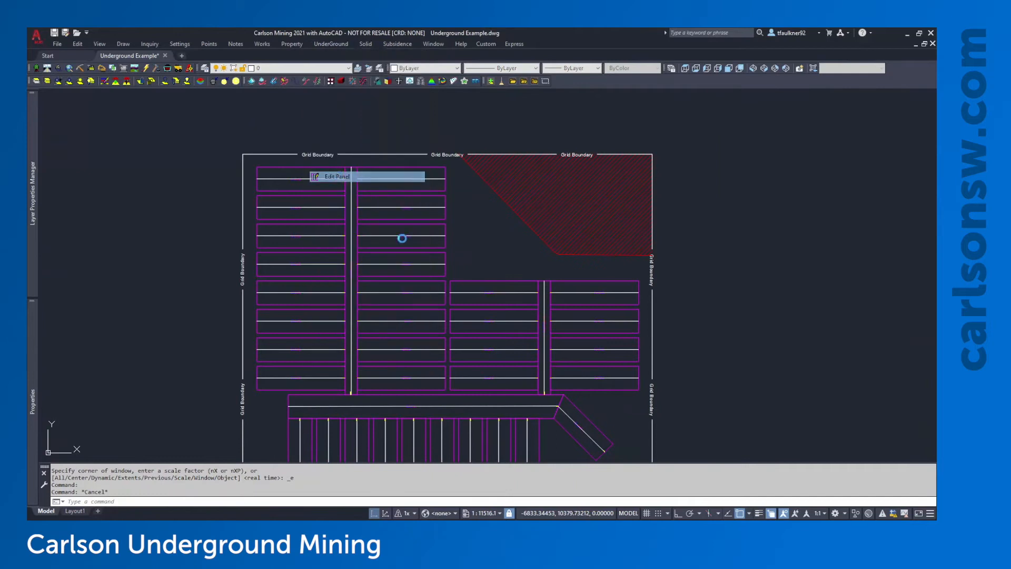
scroll(301, 268, up, 8)
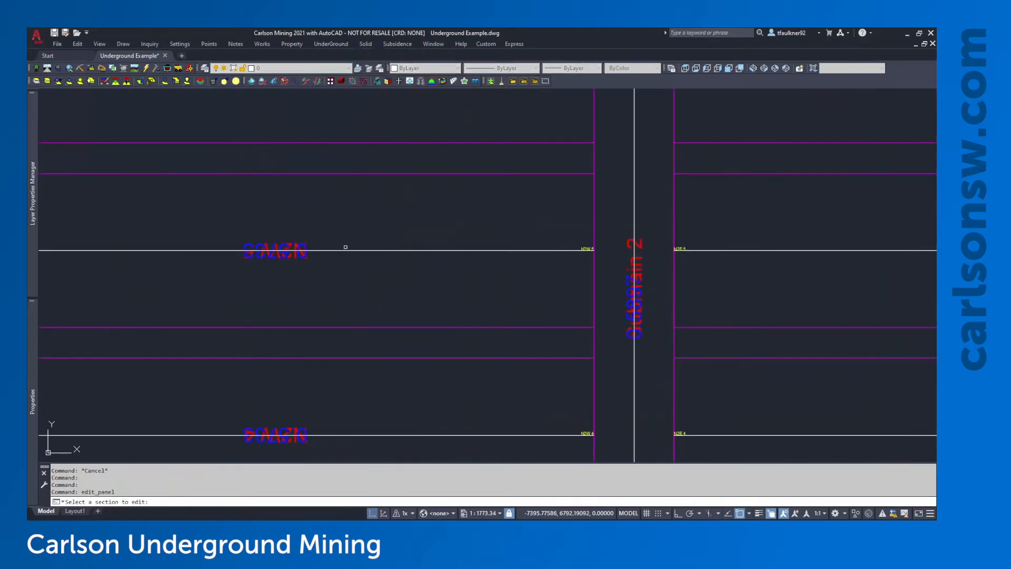
click(343, 250)
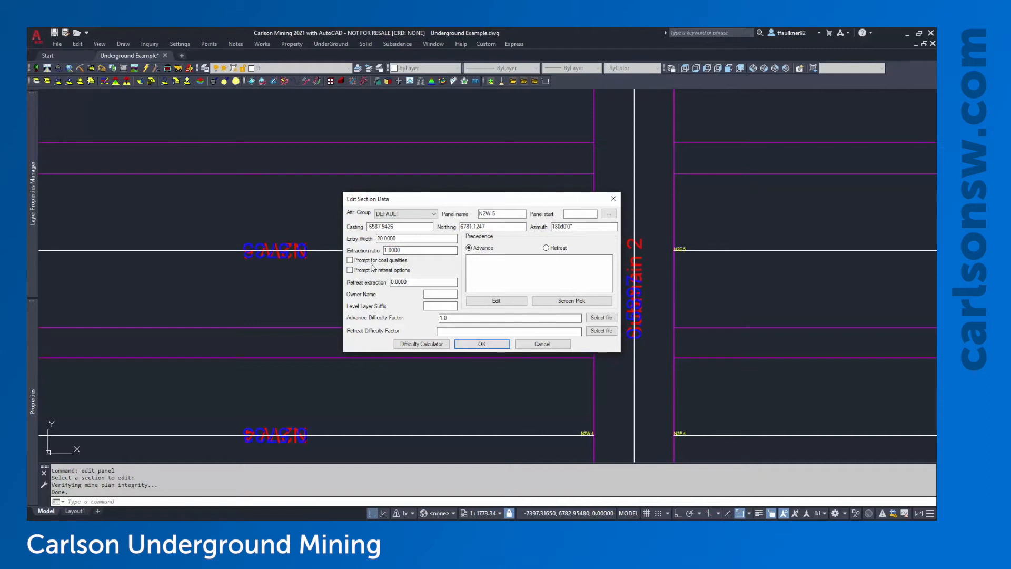
click(476, 344)
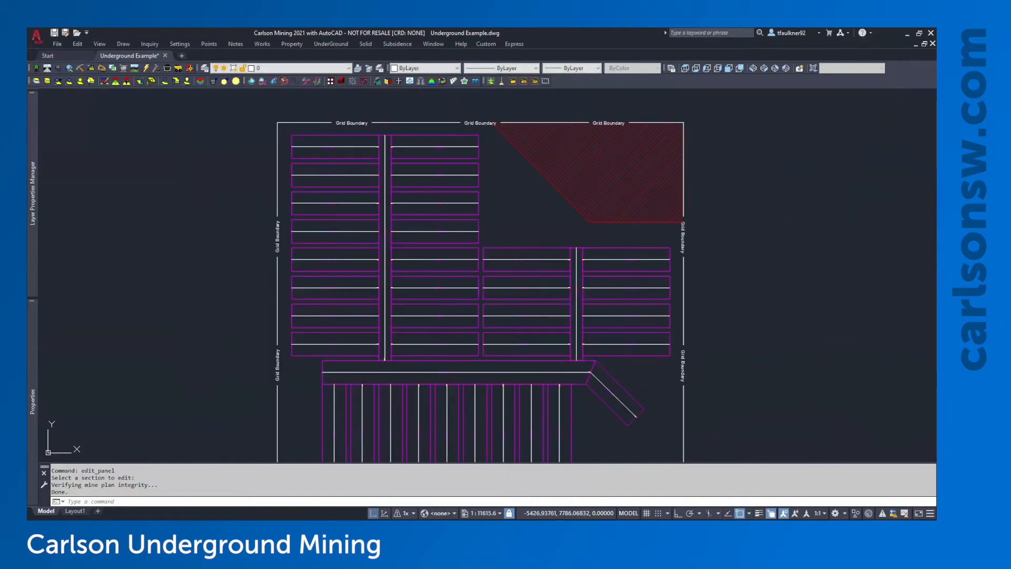
Recalculate the extraction of all panels in the mine plan with a polyline offset of 0.0 and a retreat recovery of 0
click(333, 44)
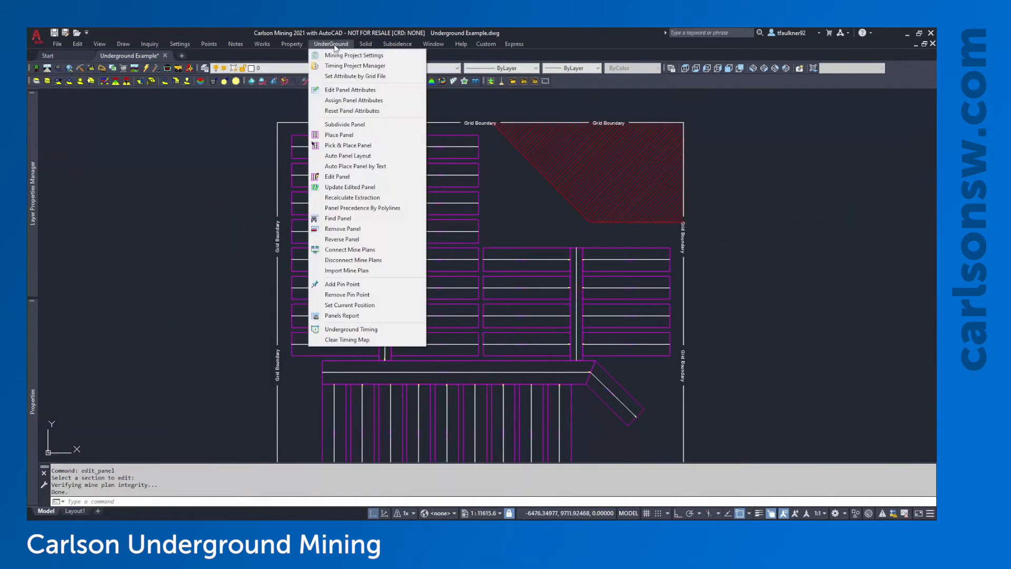
click(383, 198)
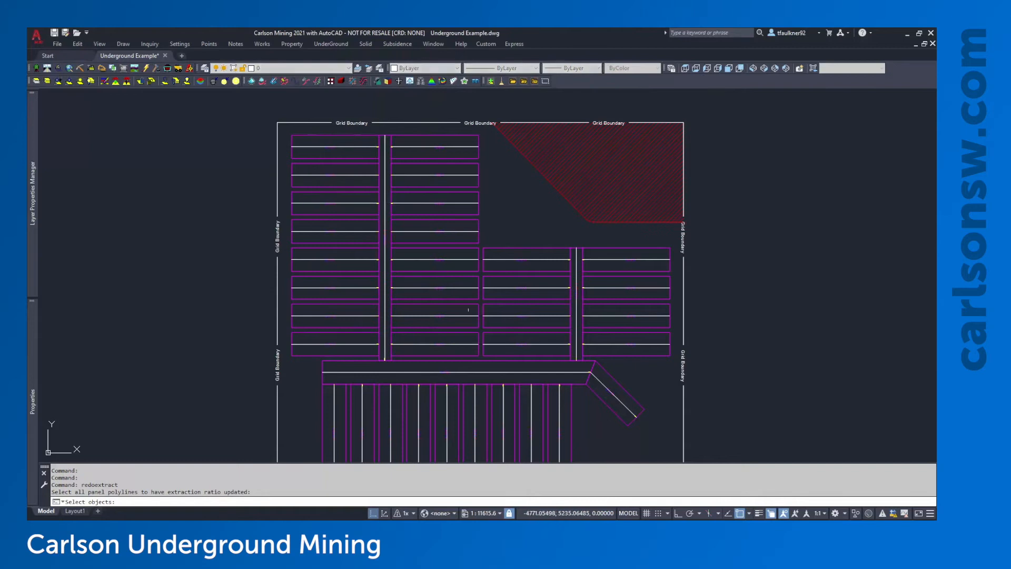
scroll(373, 236, down, 2)
click(633, 410)
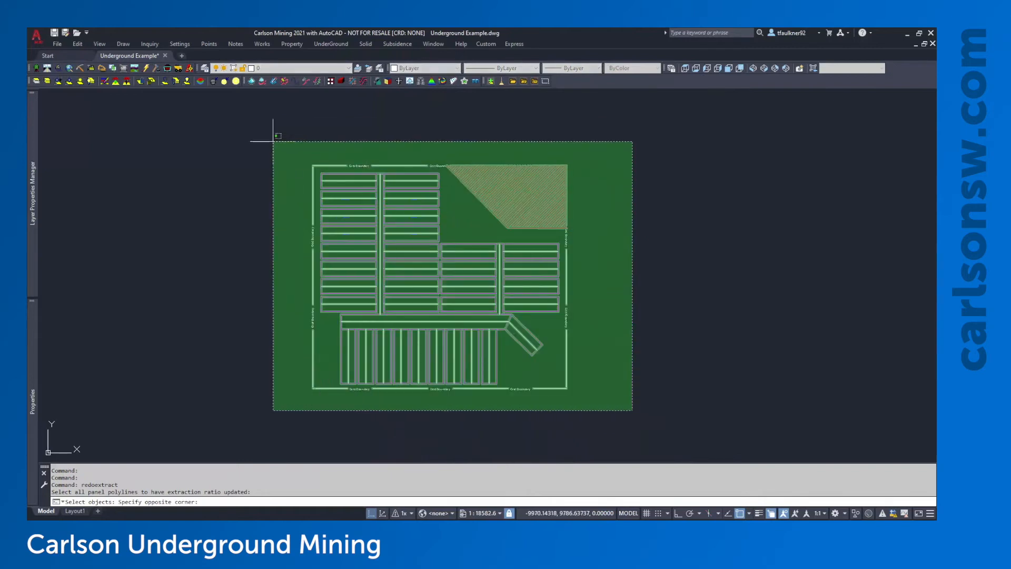
click(273, 140)
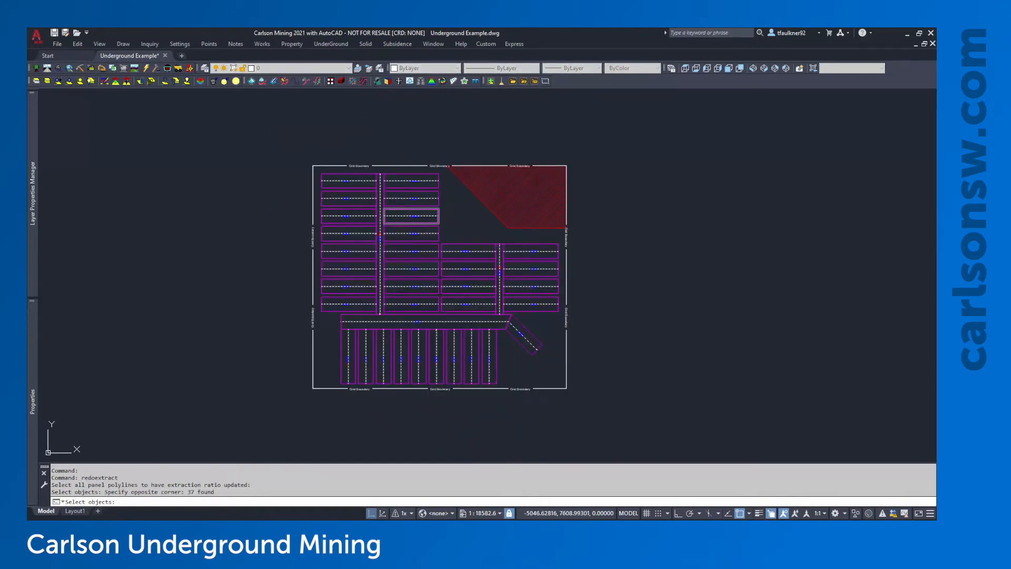
key(Return)
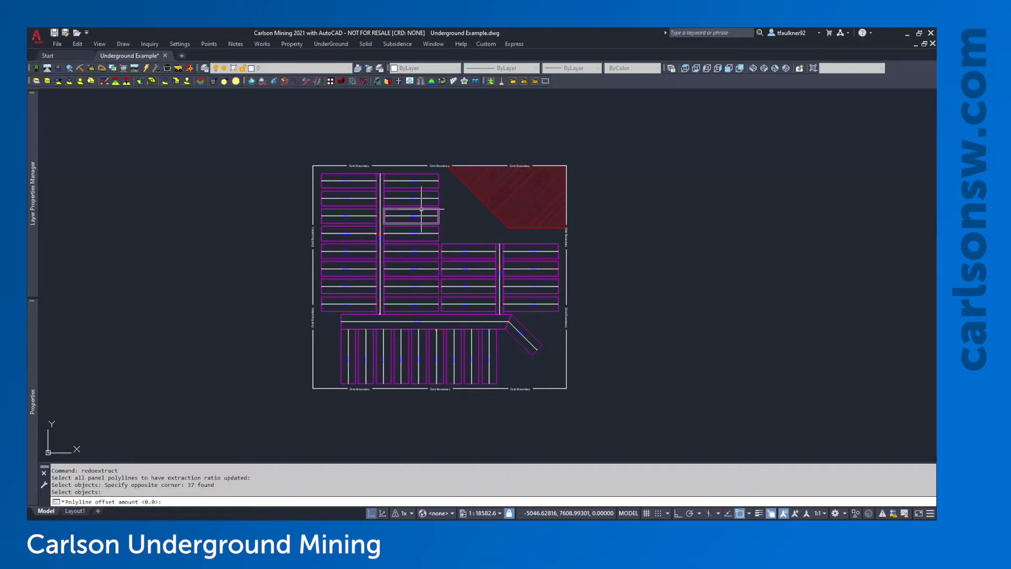
key(Return)
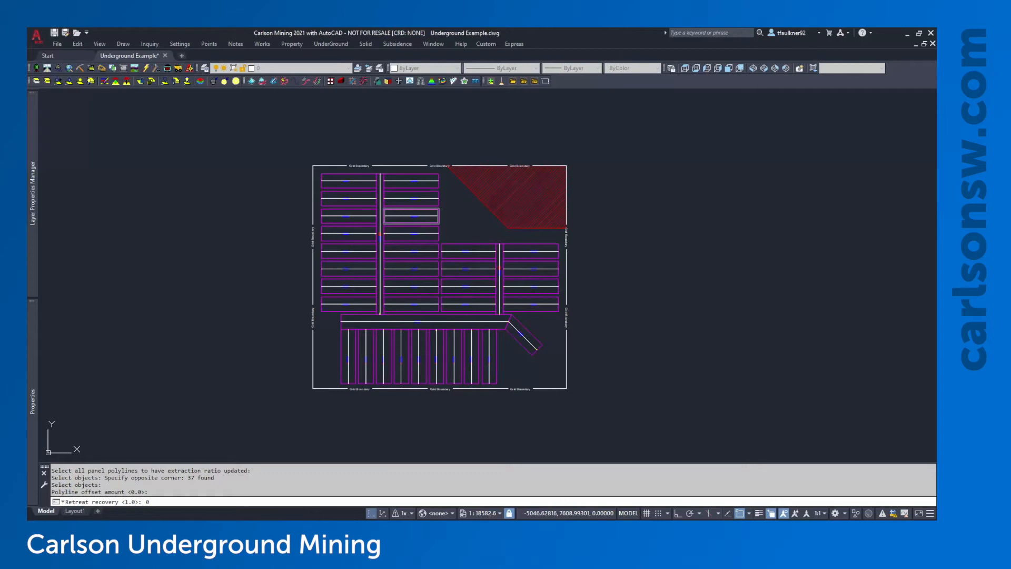
key(Return)
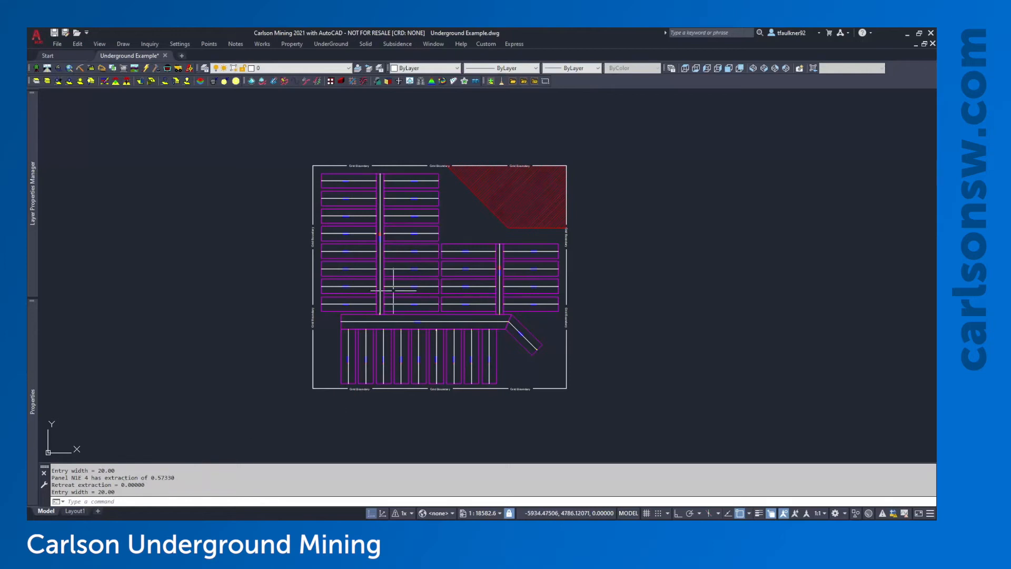
Check the recalculated extraction ratio of the N2W 4 panel with Edit Panel, and accept its section data
scroll(377, 253, up, 6)
click(323, 44)
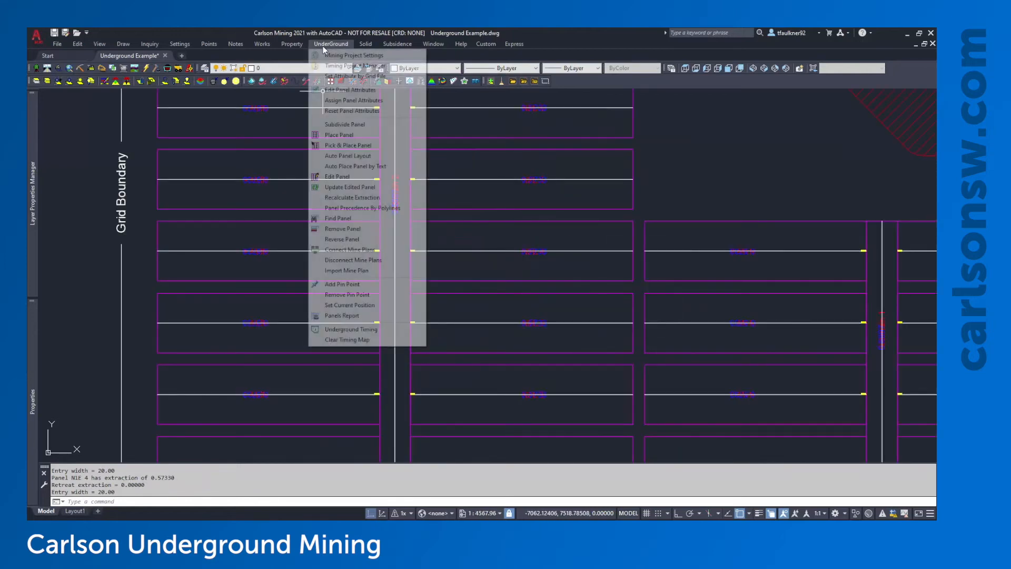
click(348, 175)
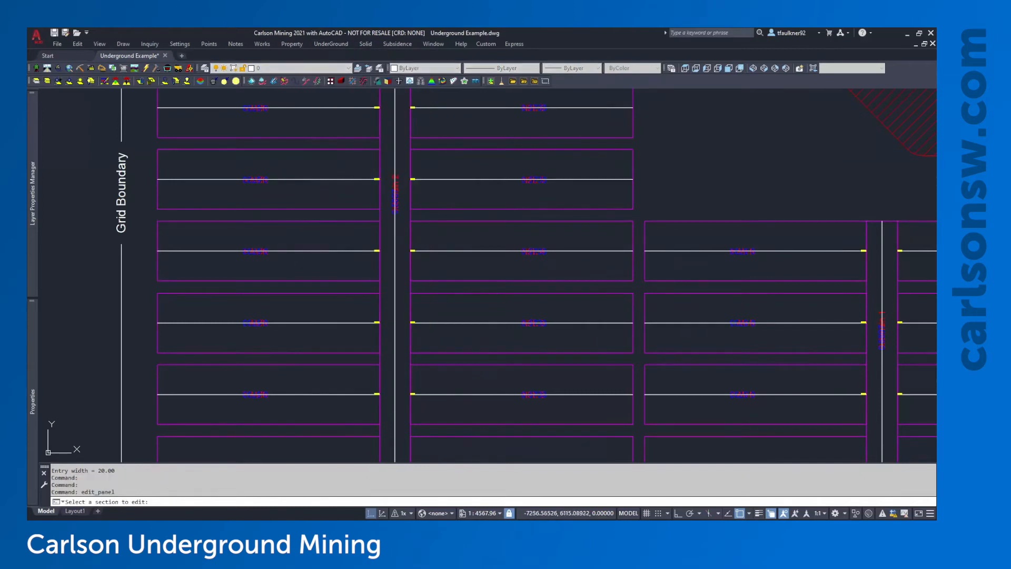
click(303, 252)
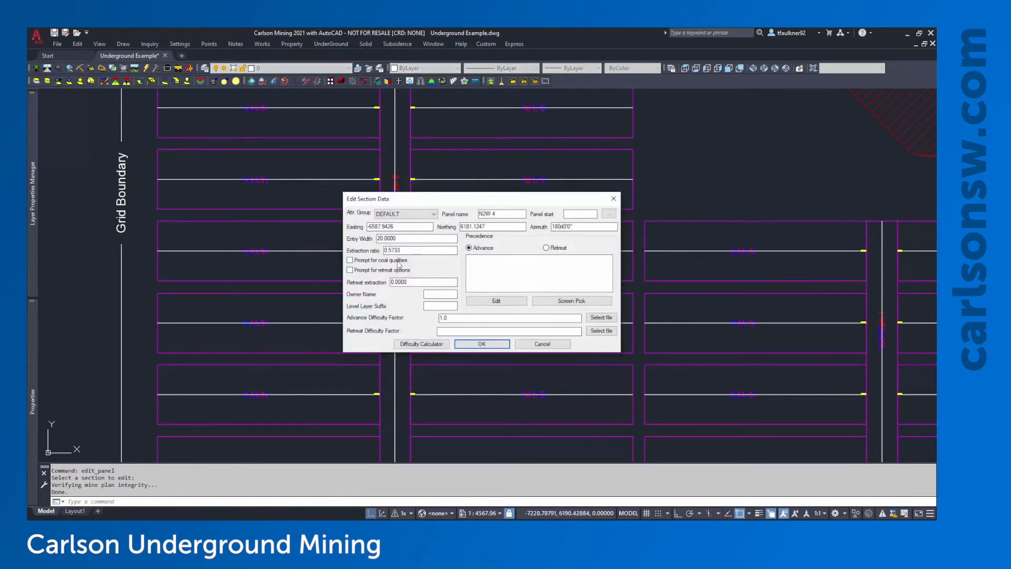
double_click(392, 250)
click(482, 344)
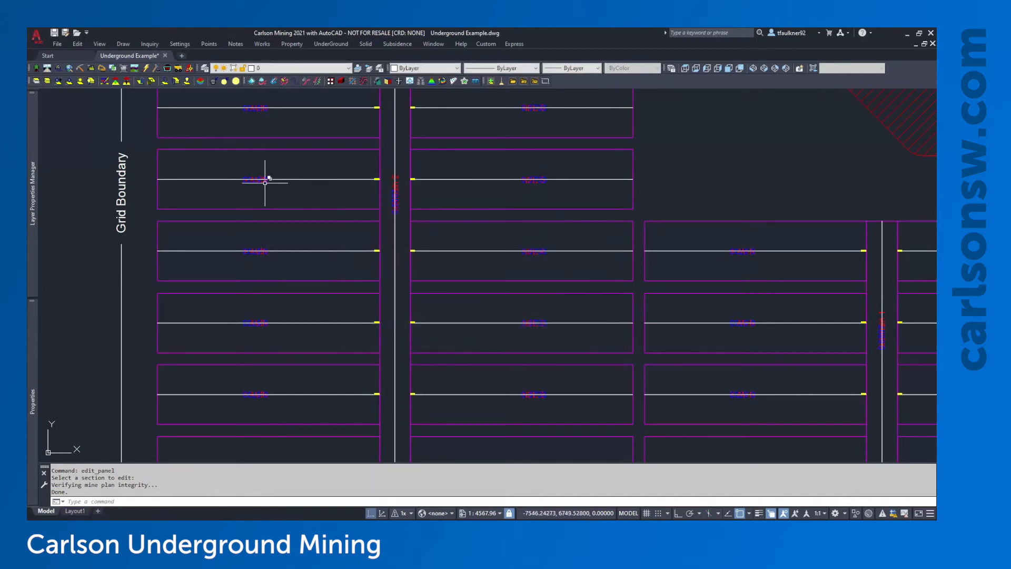
click(329, 44)
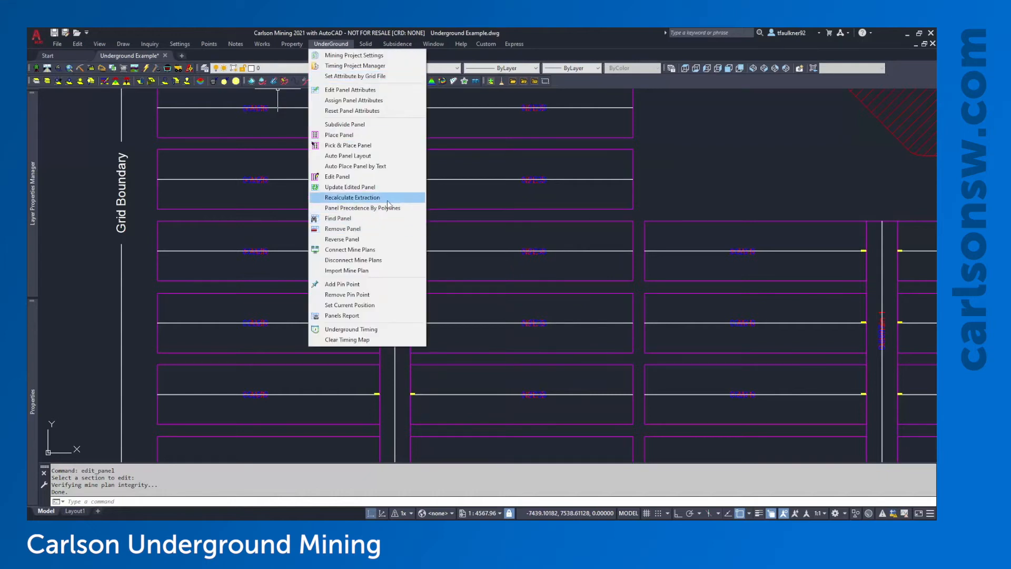
click(457, 163)
click(485, 163)
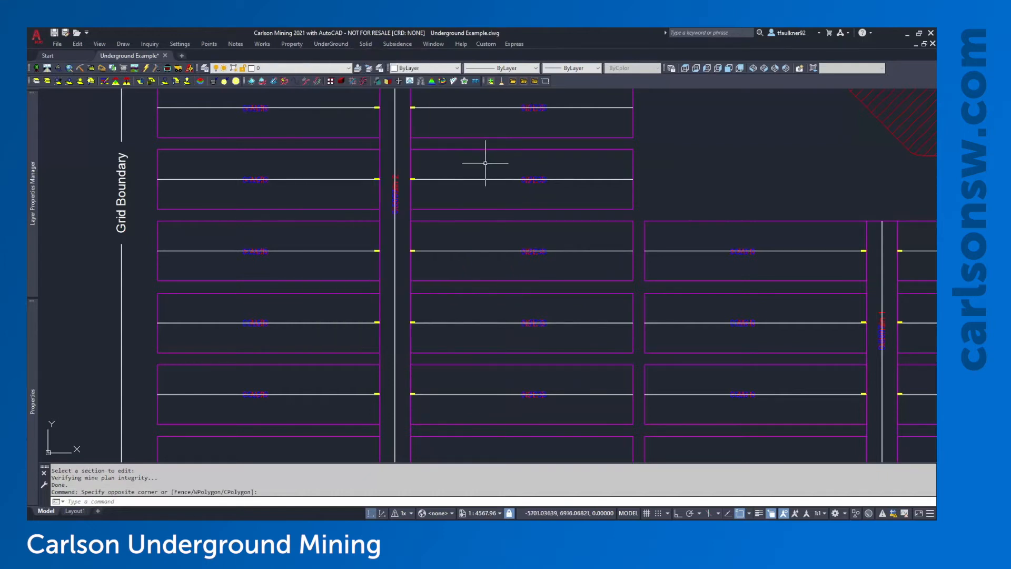
middle_click(485, 163)
middle_click(485, 163)
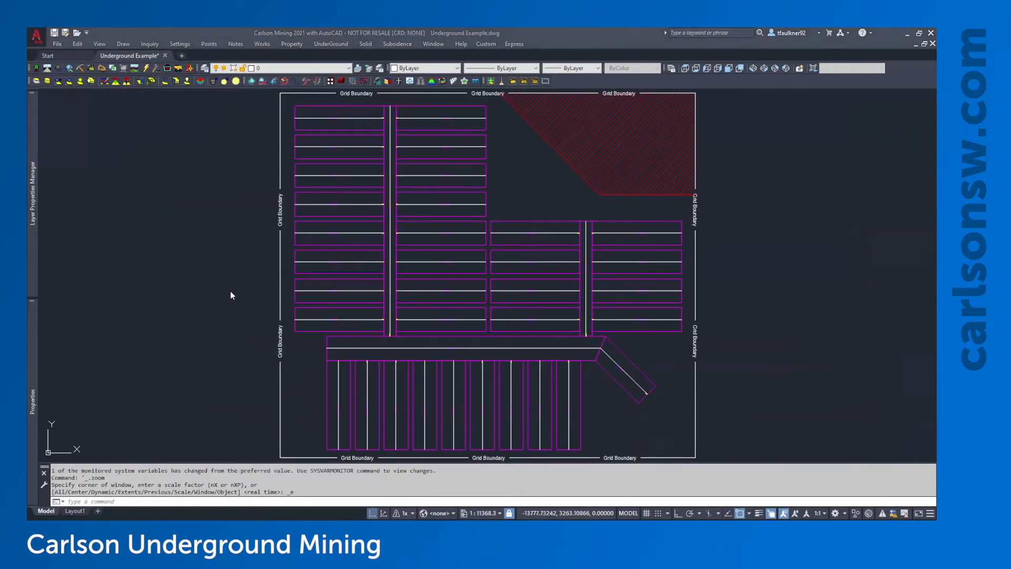
Recalculate the extraction of only the N2W 8 panel with a polyline offset of 0.0 and a retreat recovery of 1.0
click(320, 45)
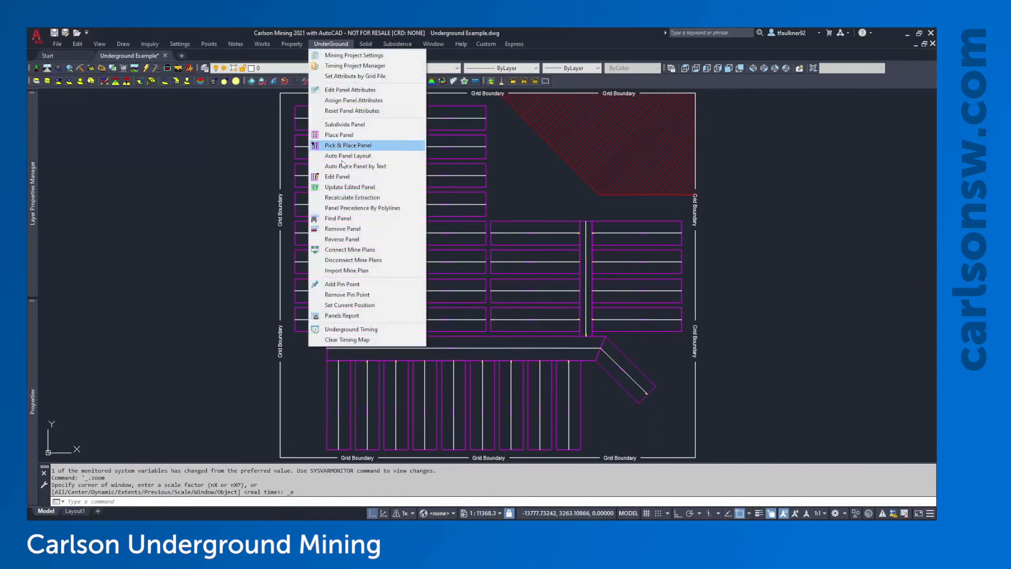
click(362, 197)
scroll(364, 165, up, 5)
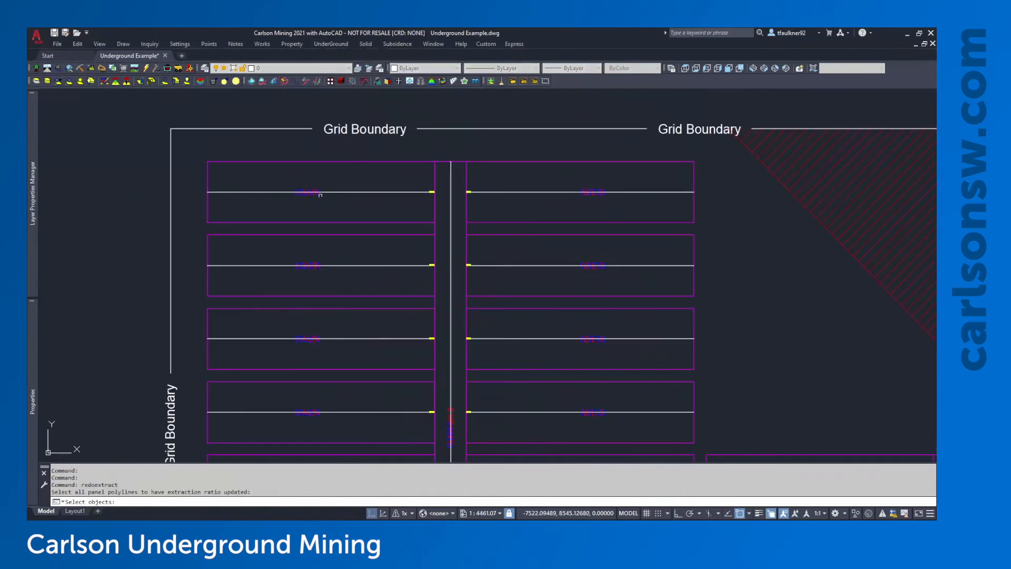
scroll(320, 194, up, 5)
click(355, 125)
click(297, 259)
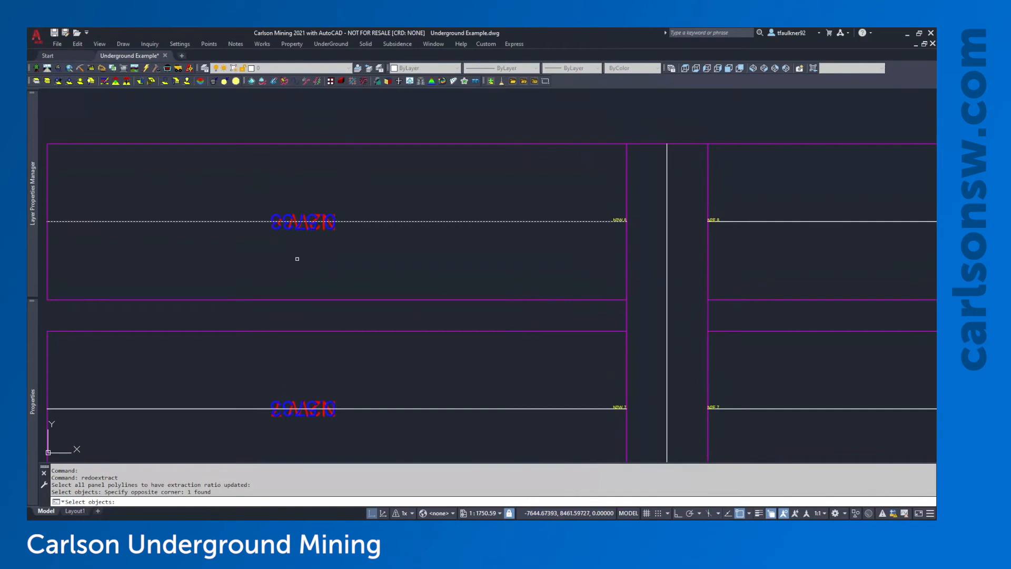
key(Return)
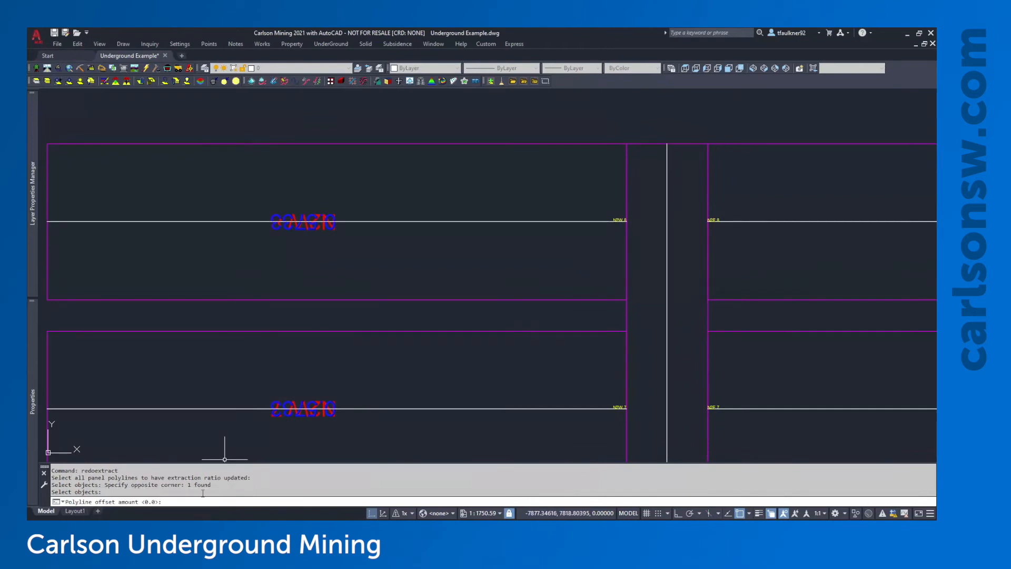
key(Return)
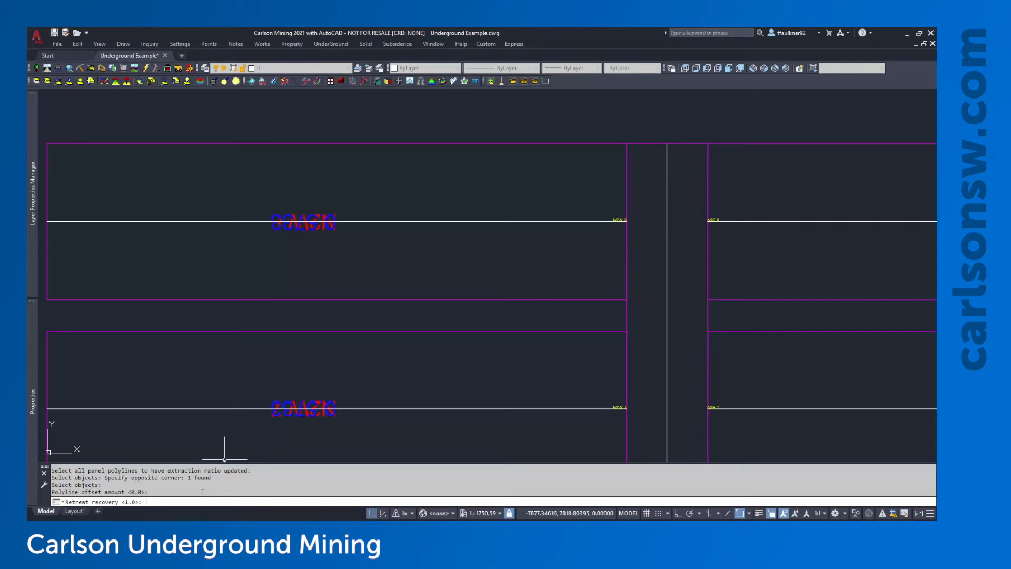
key(Return)
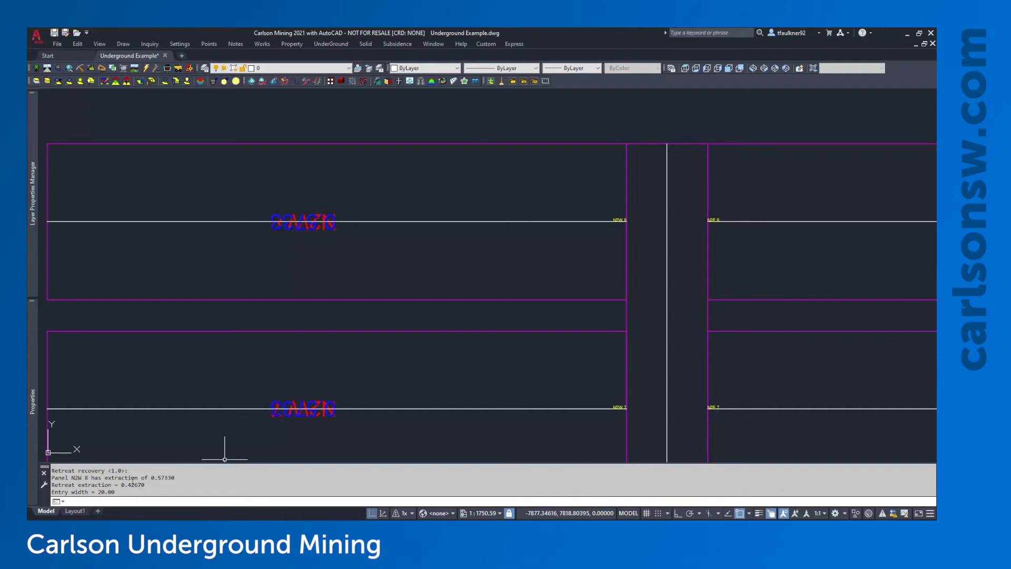
drag(132, 477, 109, 470)
click(110, 470)
click(193, 345)
click(214, 372)
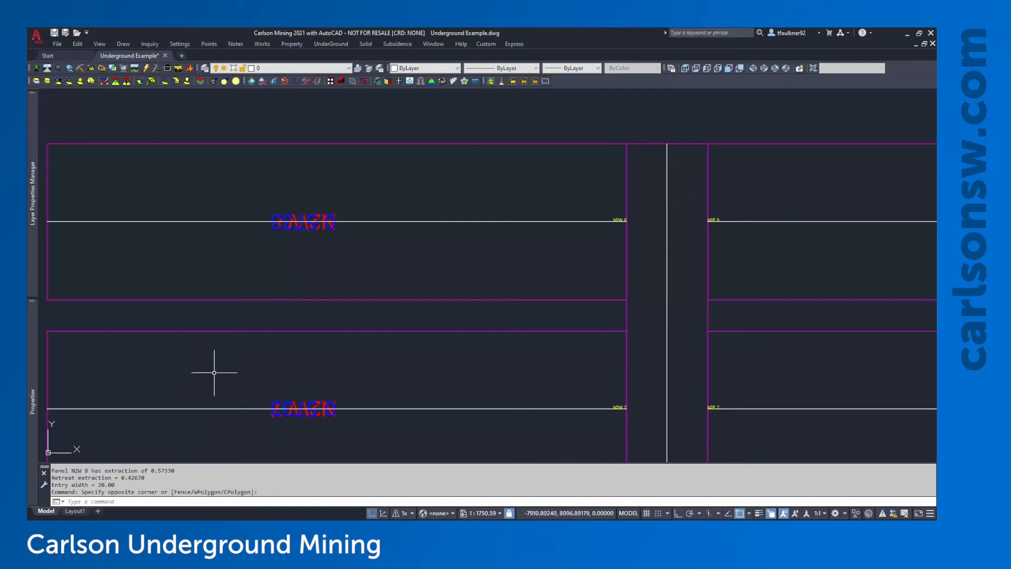
Recalculate the extraction of the N2W 8 panel with a polyline offset of 0.0 and a retreat recovery of 0.8
key(Up)
key(Return)
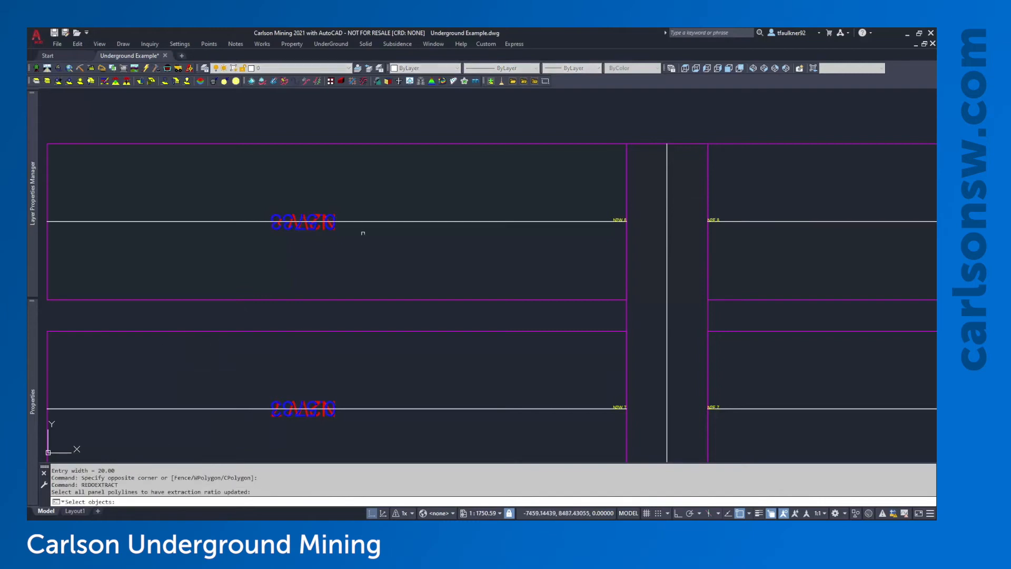
click(361, 228)
click(327, 262)
key(Return)
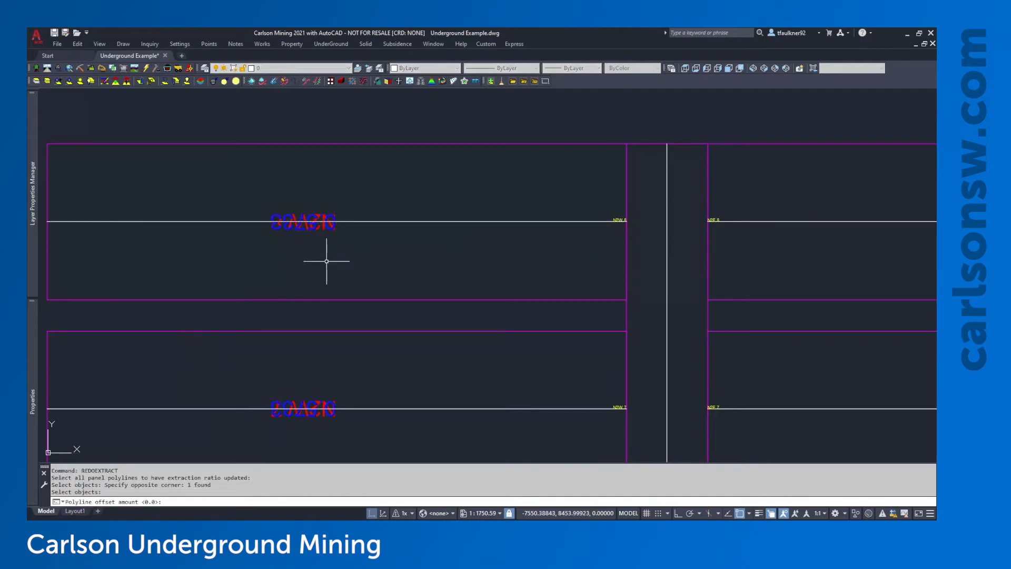
key(Return)
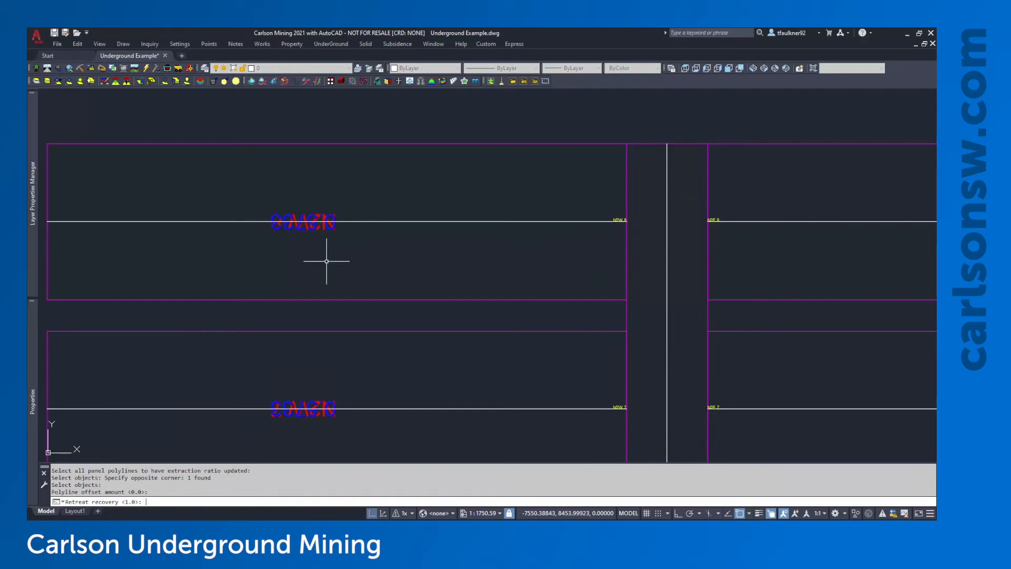
text(0.8)
key(Return)
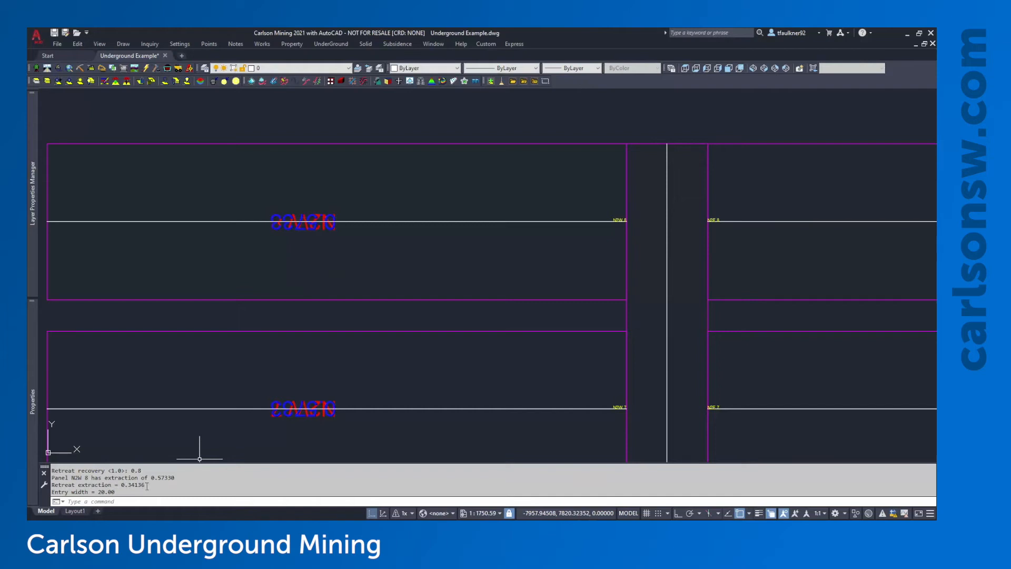
drag(146, 485, 131, 486)
click(218, 383)
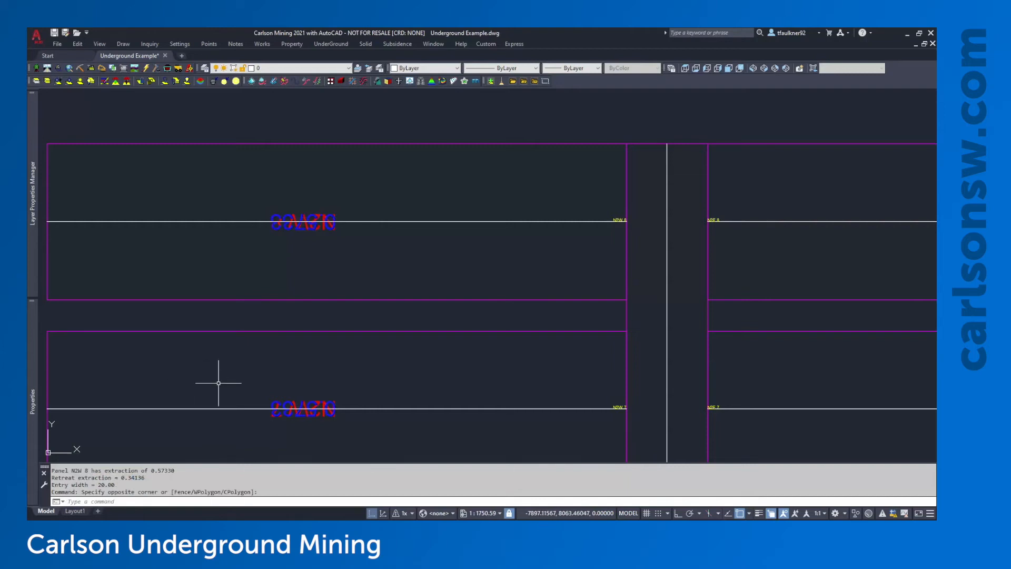
Set the retreat extraction of the N2W 8 panel to 0.0 with Edit Panel and accept its section data
text(eidt_panel)
key(Return)
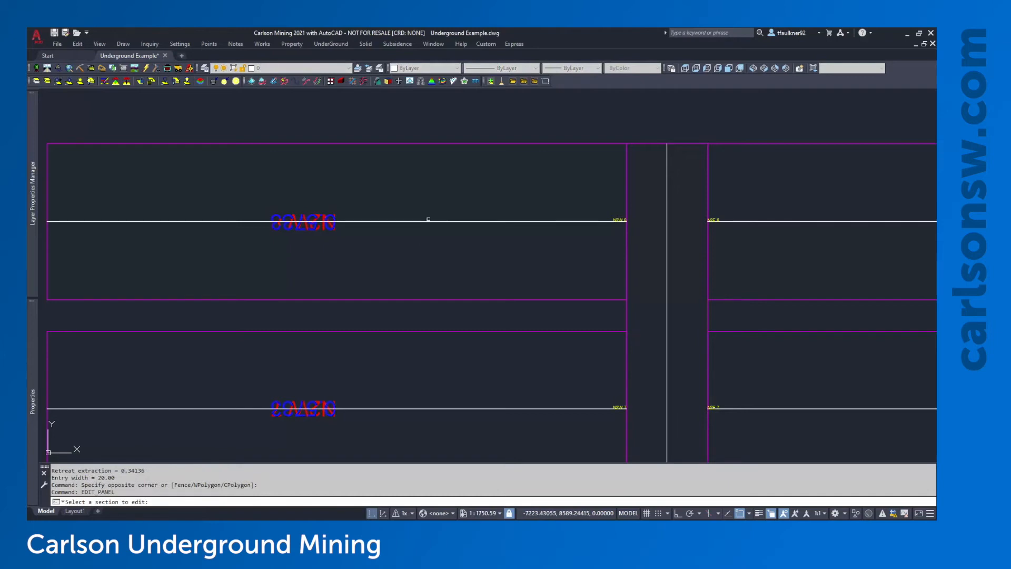
click(427, 220)
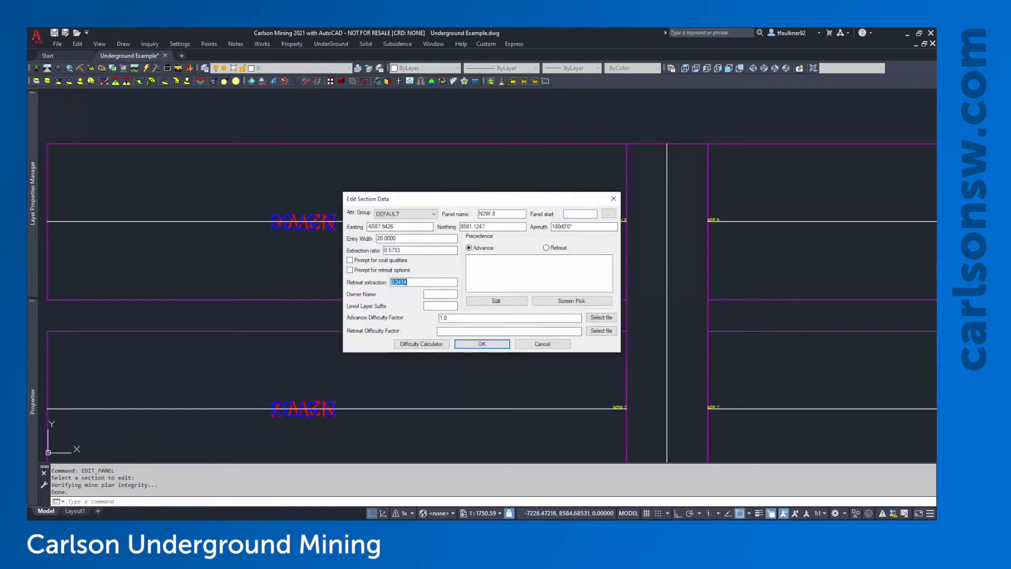
click(408, 282)
drag(404, 200, 528, 309)
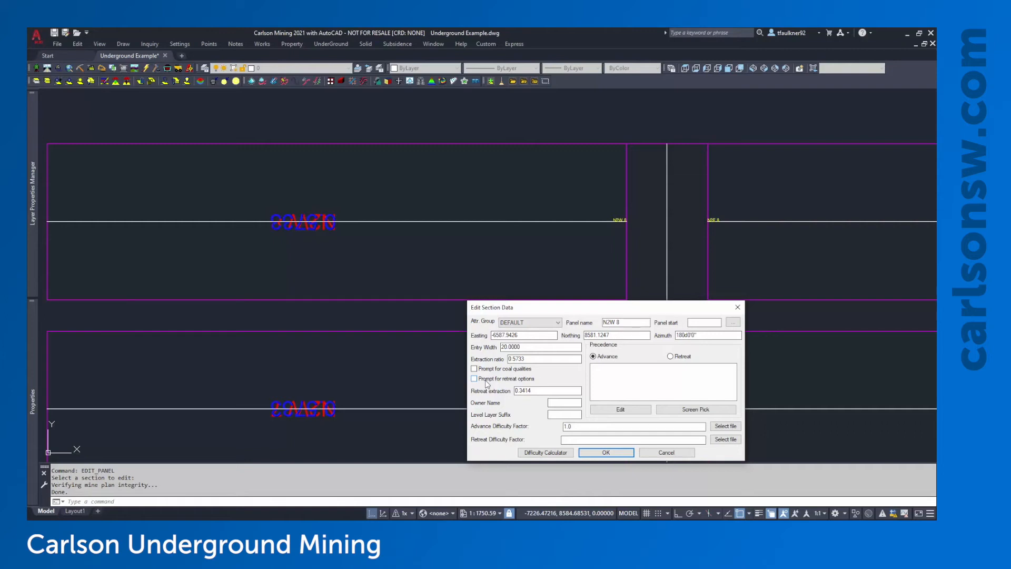
drag(535, 311, 466, 201)
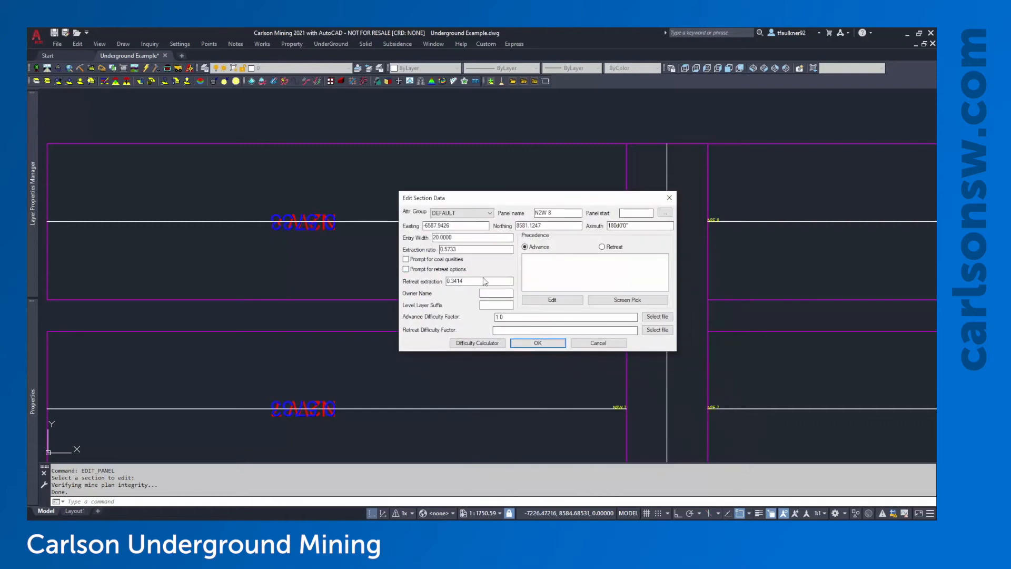
drag(466, 280, 337, 289)
text(0.0)
click(558, 343)
Add a picked pin point on the Main 2 centerline, above the gap between the two easternmost southern panels
middle_click(555, 343)
middle_click(556, 343)
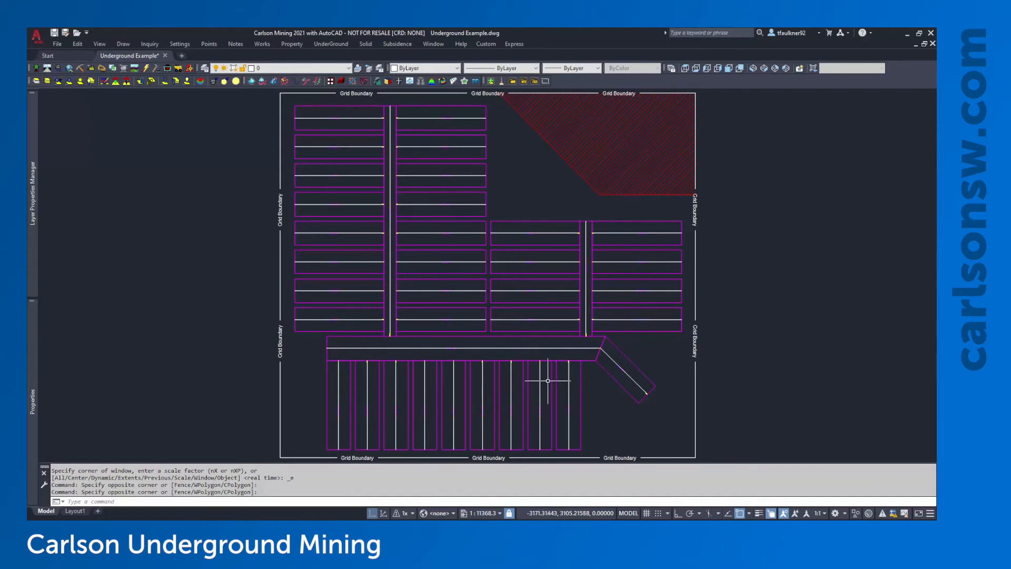
scroll(543, 381, up, 4)
middle_drag(474, 370, 585, 353)
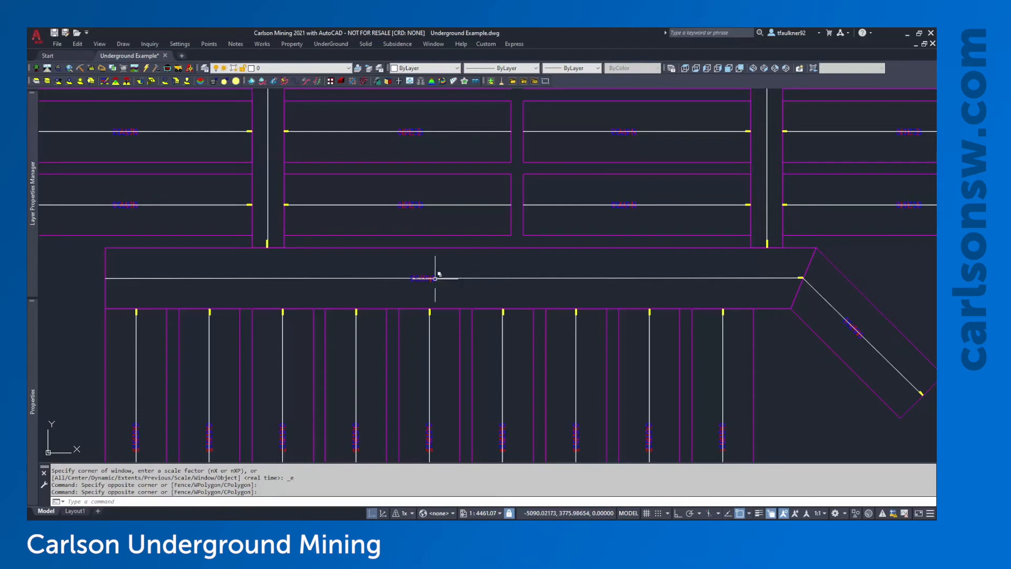
click(339, 45)
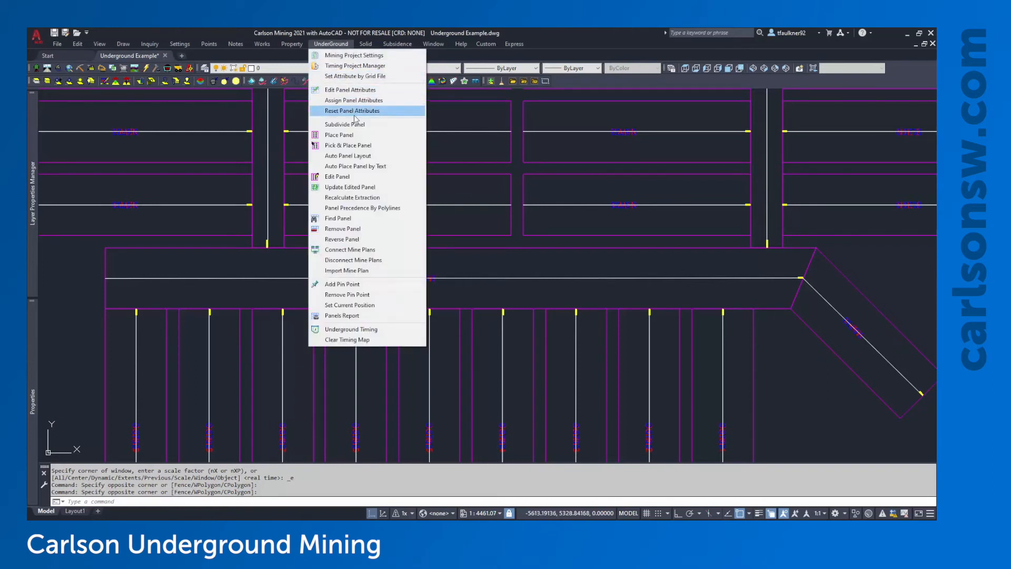
click(343, 285)
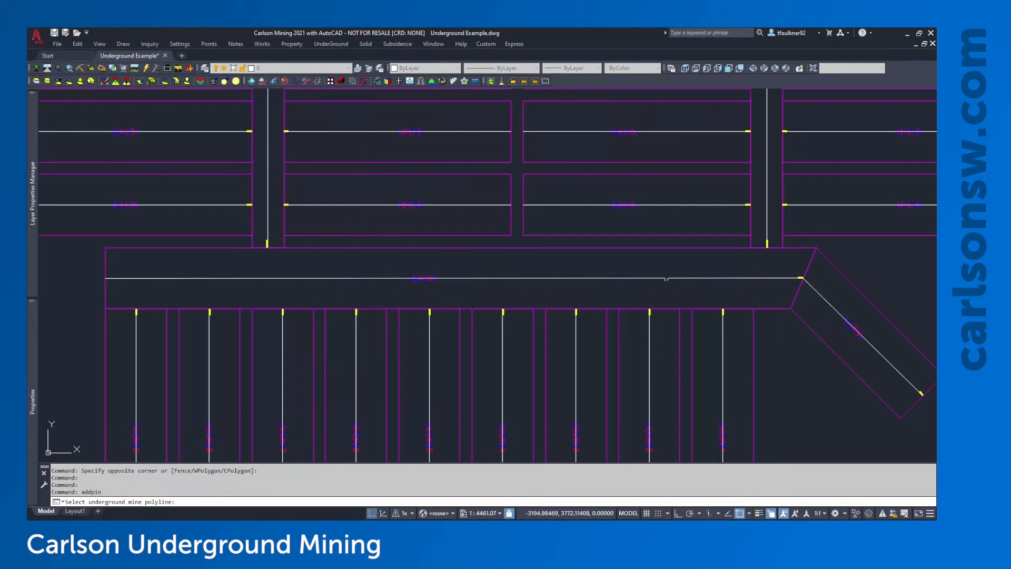
click(660, 278)
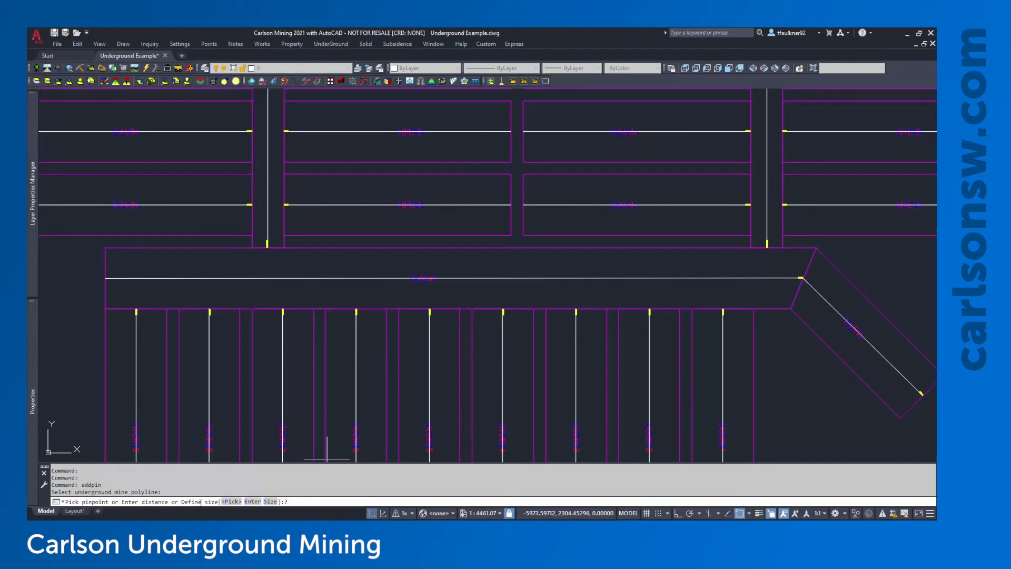
click(231, 502)
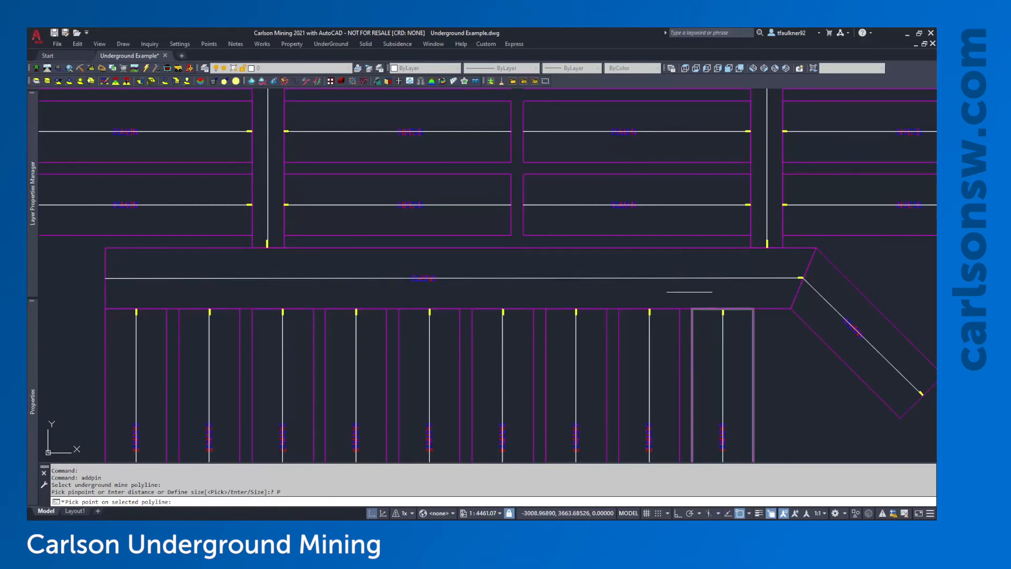
click(685, 278)
scroll(685, 273, up, 4)
middle_drag(691, 278, 587, 295)
scroll(585, 290, up, 1)
scroll(560, 264, down, 2)
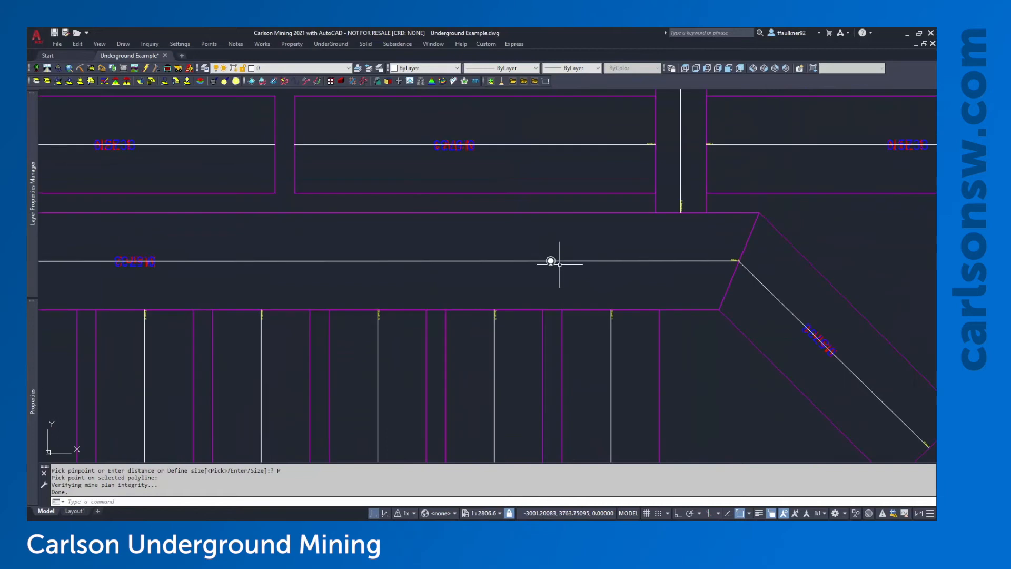
Add a picked pin point on the Main 2 centerline, above the gap between the fifth and sixth southern panels from the west
key(Return)
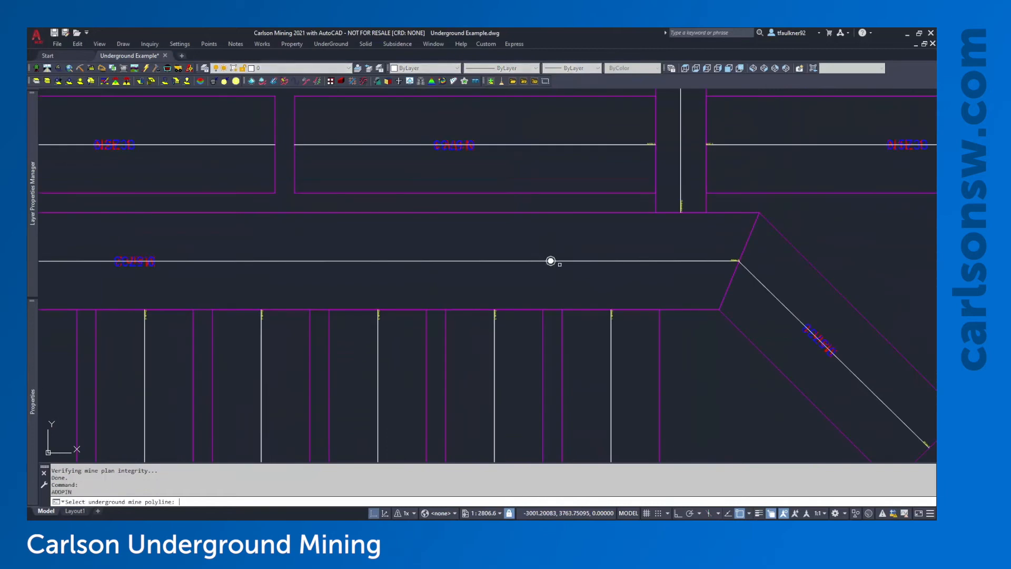
scroll(560, 265, down, 1)
middle_drag(383, 274, 421, 275)
click(414, 265)
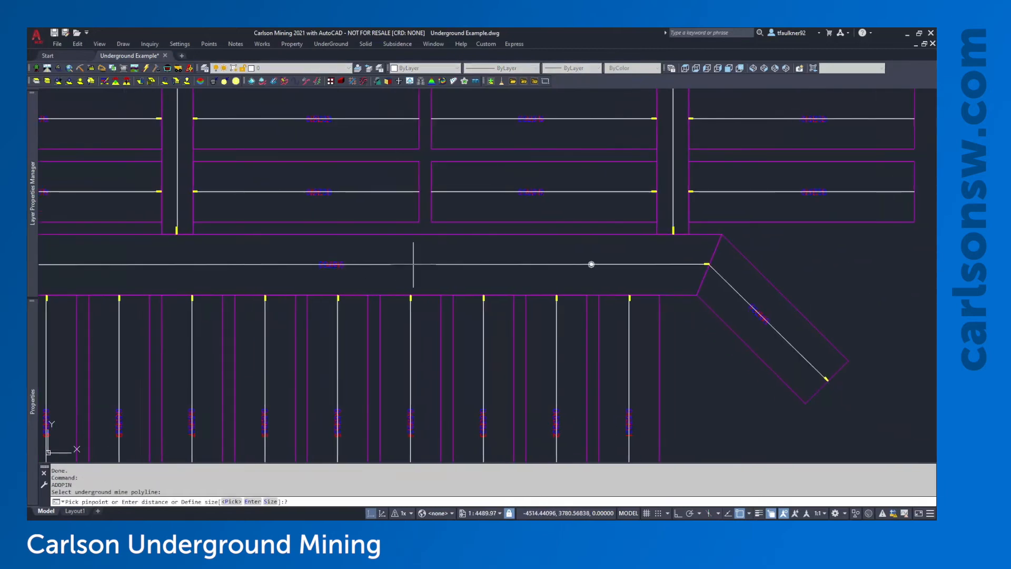
middle_drag(295, 279, 454, 283)
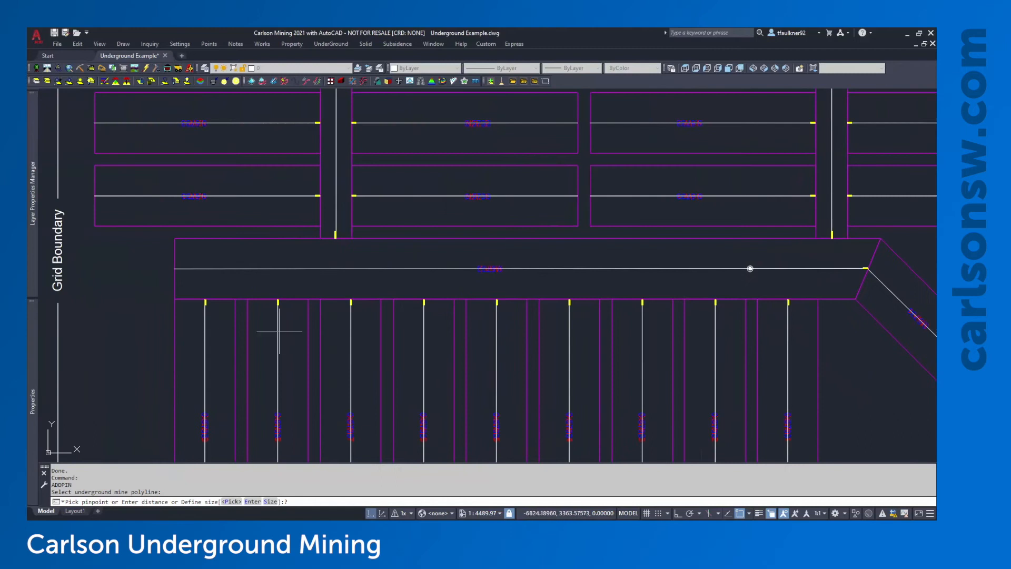
click(232, 502)
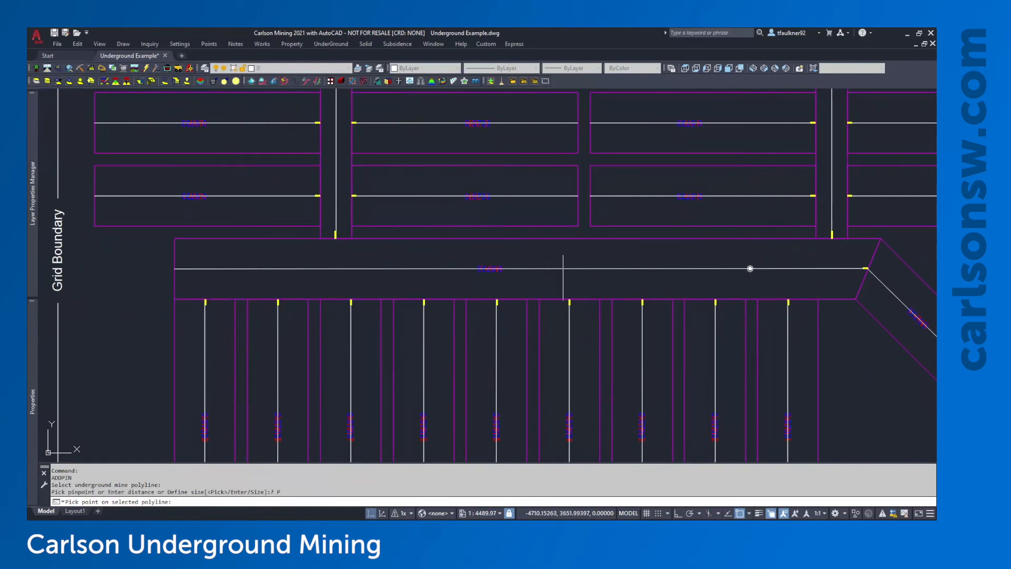
click(532, 269)
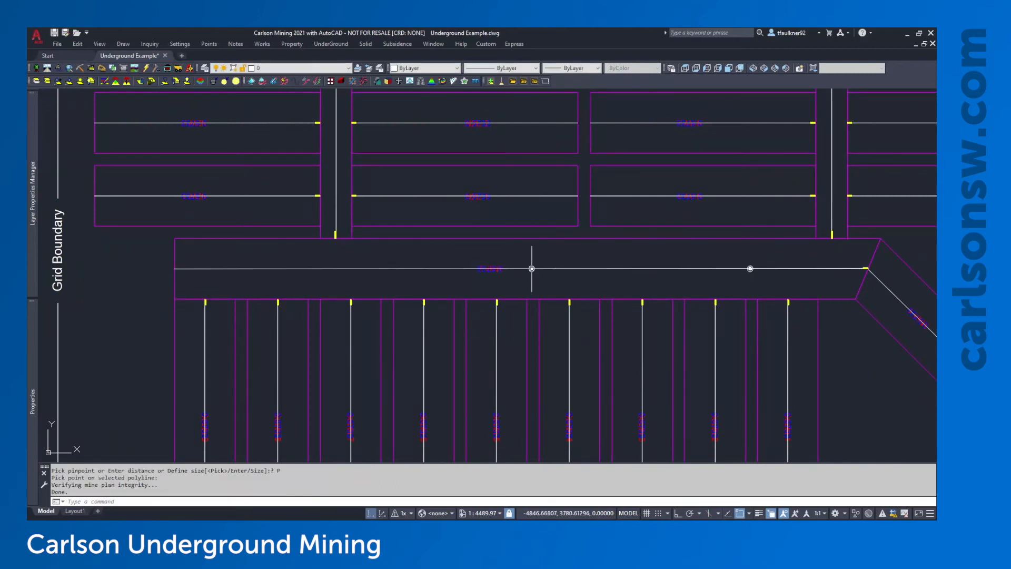
Add a picked pin point on the Main 2 centerline, above the gap between the second and third southern panels from the west
key(Return)
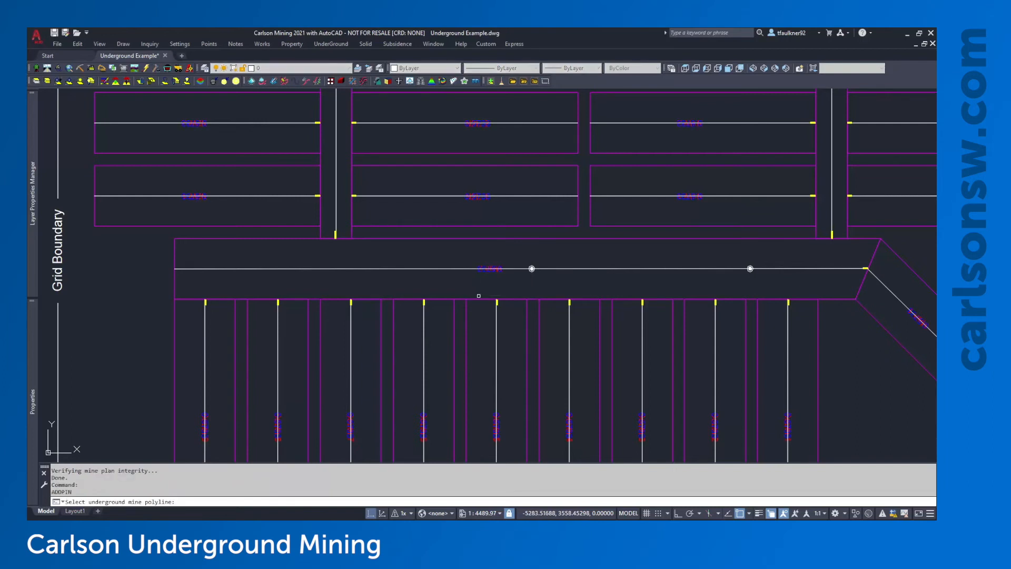
click(287, 268)
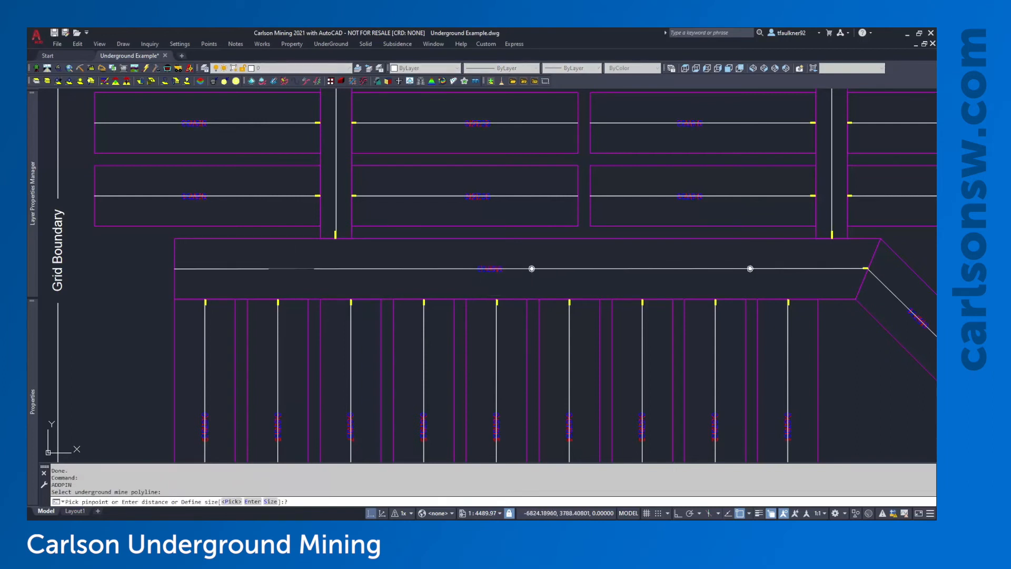
key(Return)
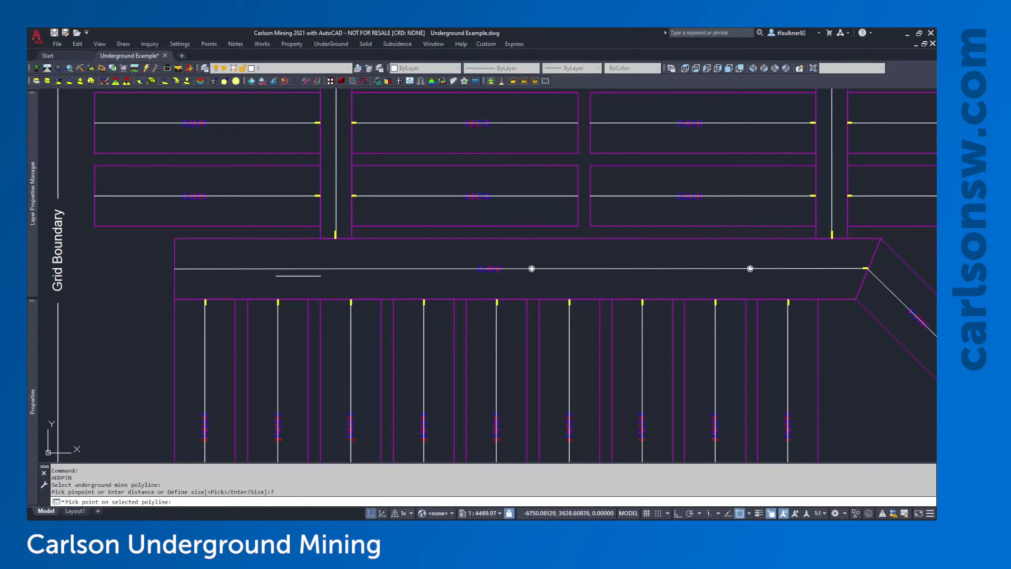
click(313, 269)
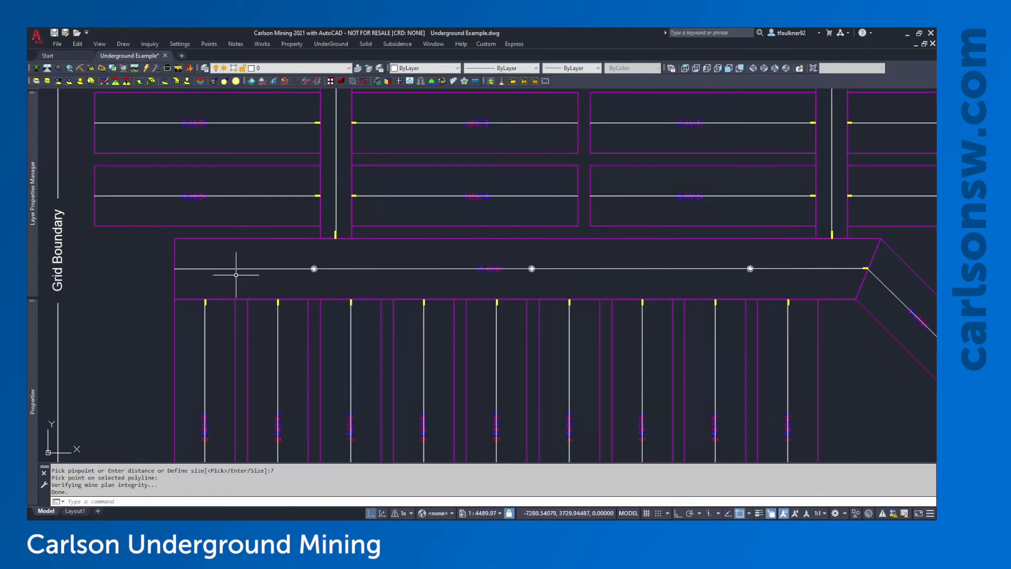
Review the section data of Main 2 with Edit Panel and accept it
click(336, 45)
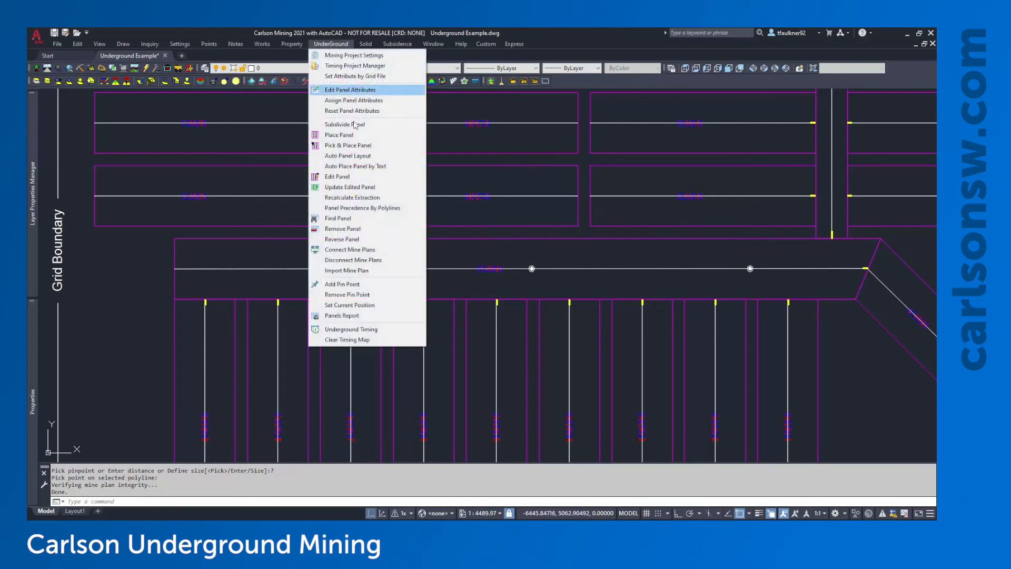
click(337, 177)
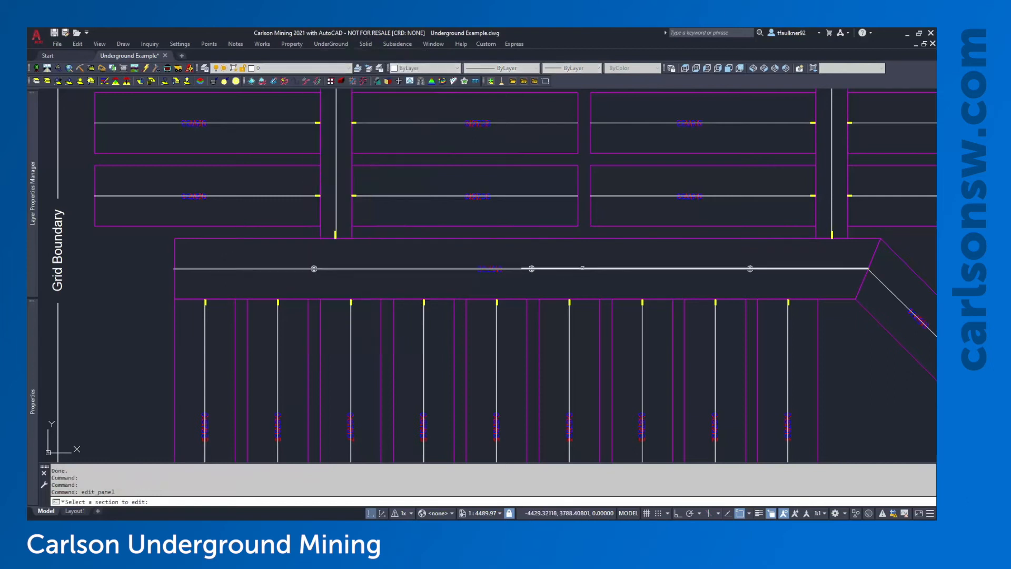
click(236, 268)
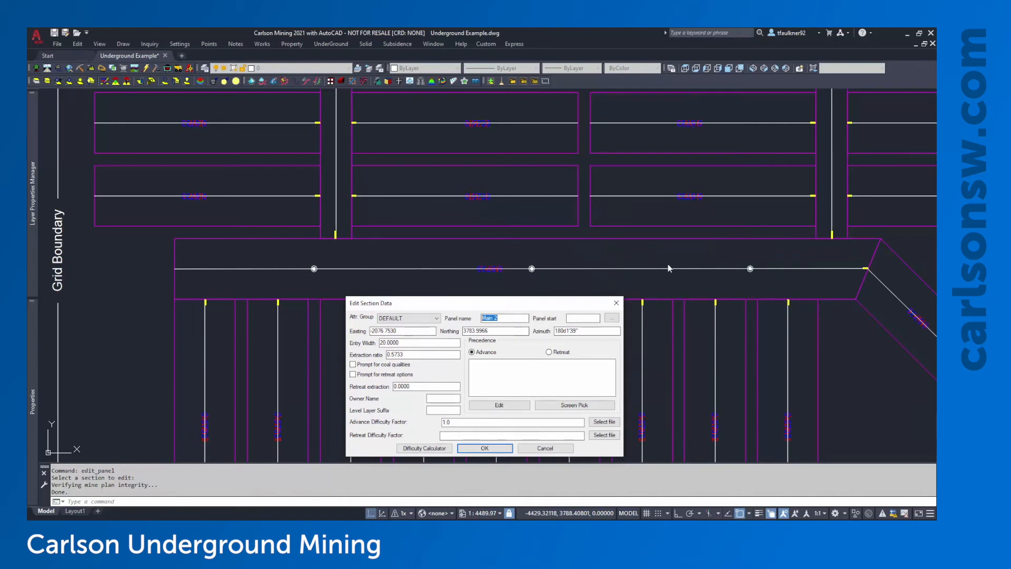
click(484, 449)
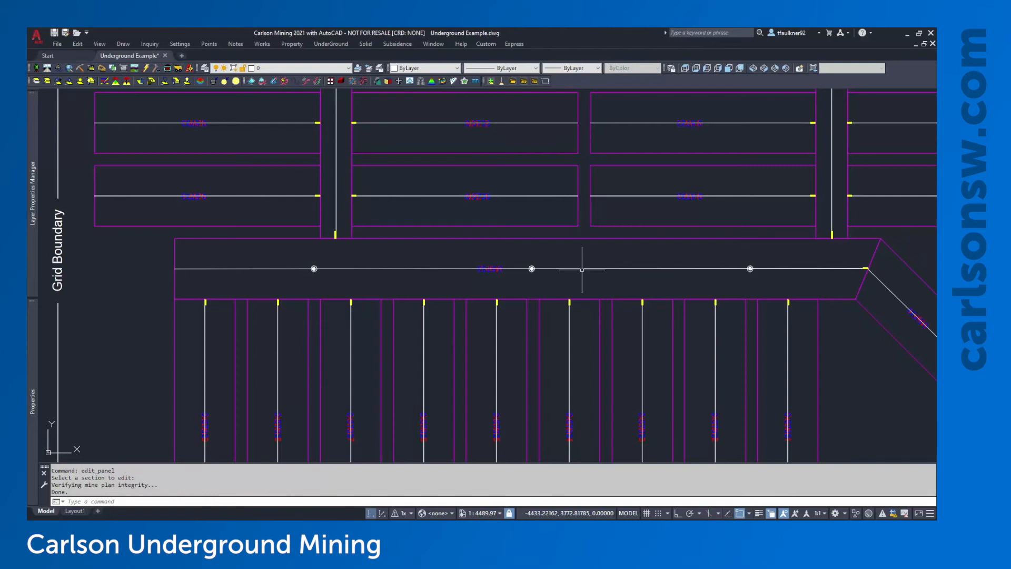
Open the section data of the easternmost southern panel, South 1, with Edit Panel
middle_drag(594, 280, 492, 276)
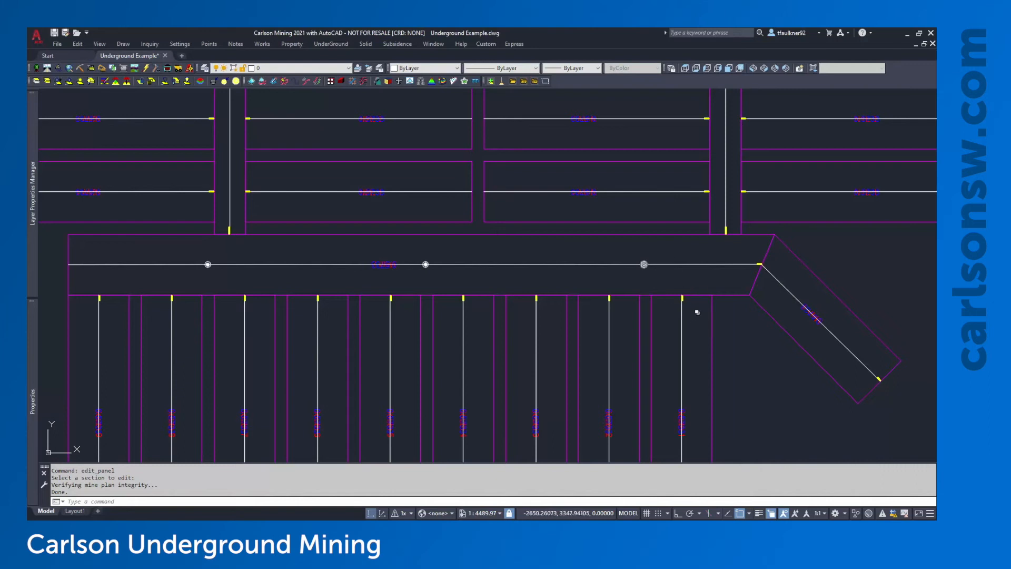
click(713, 330)
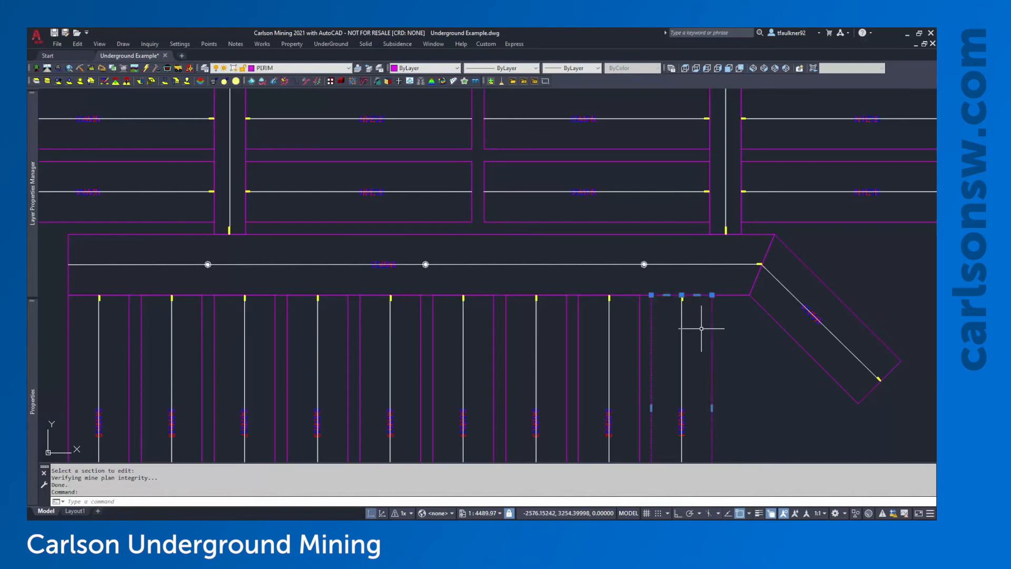
key(Escape)
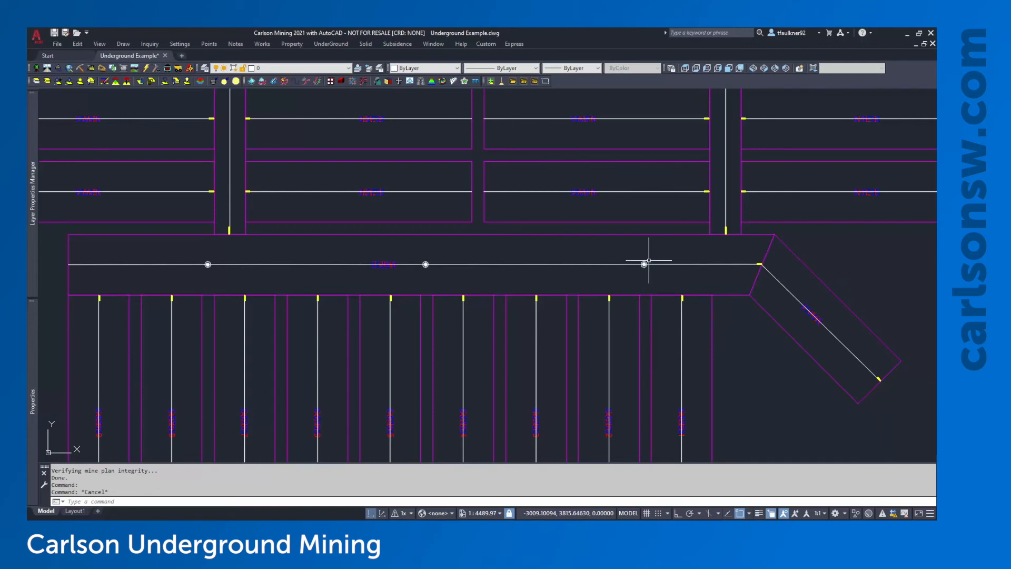
click(323, 45)
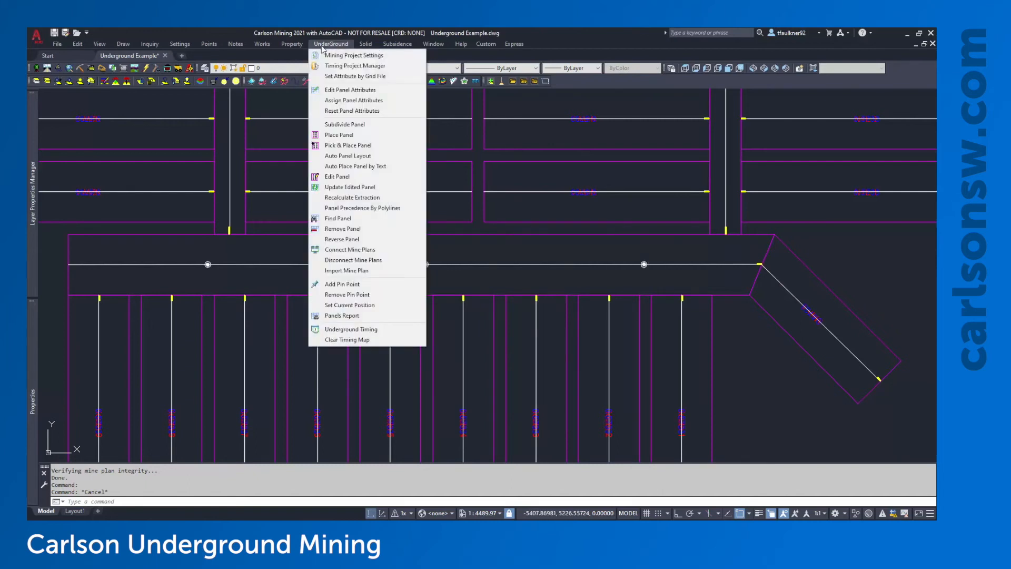
click(349, 181)
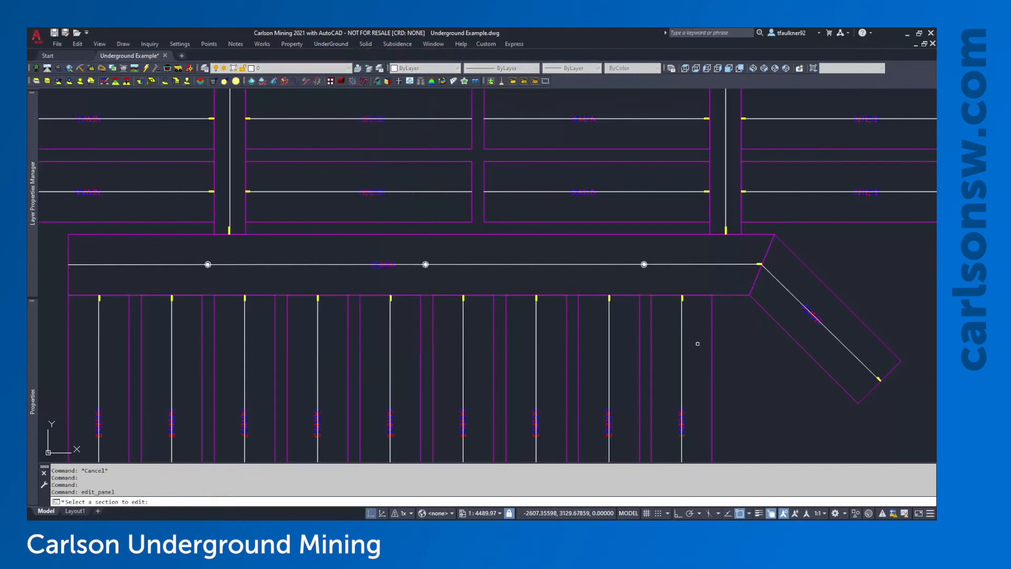
middle_drag(694, 346, 677, 264)
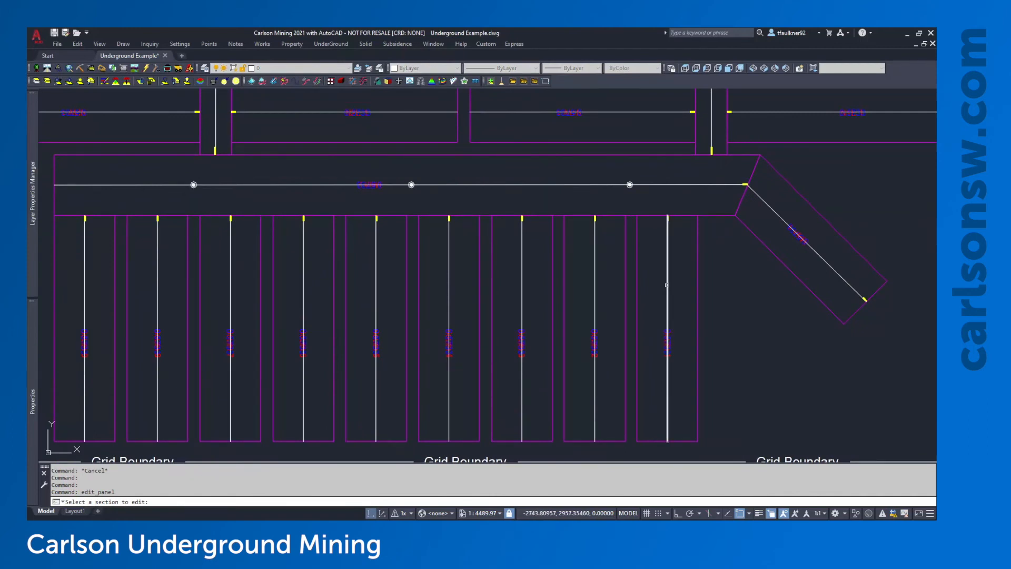
click(666, 285)
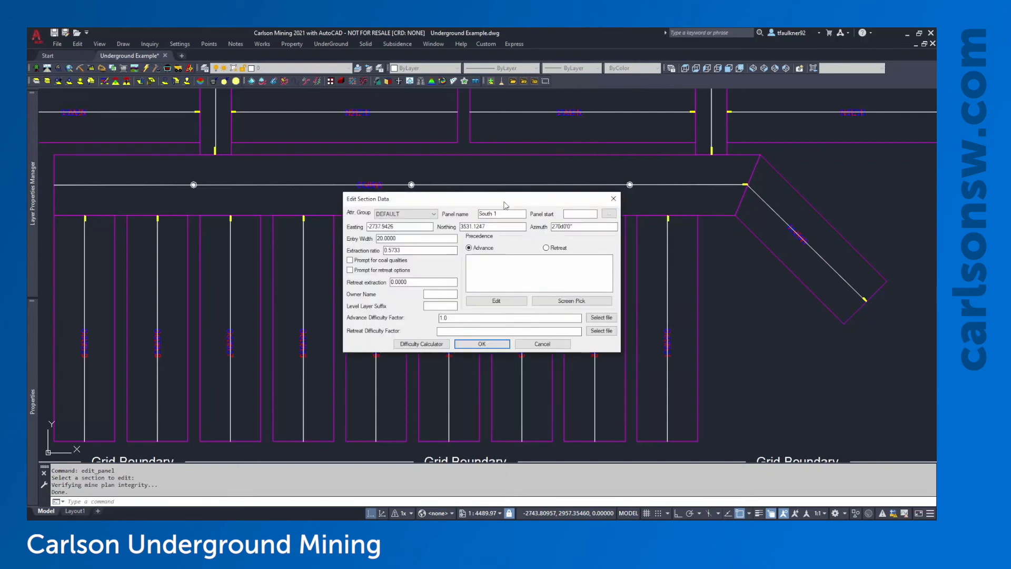
drag(490, 199, 367, 209)
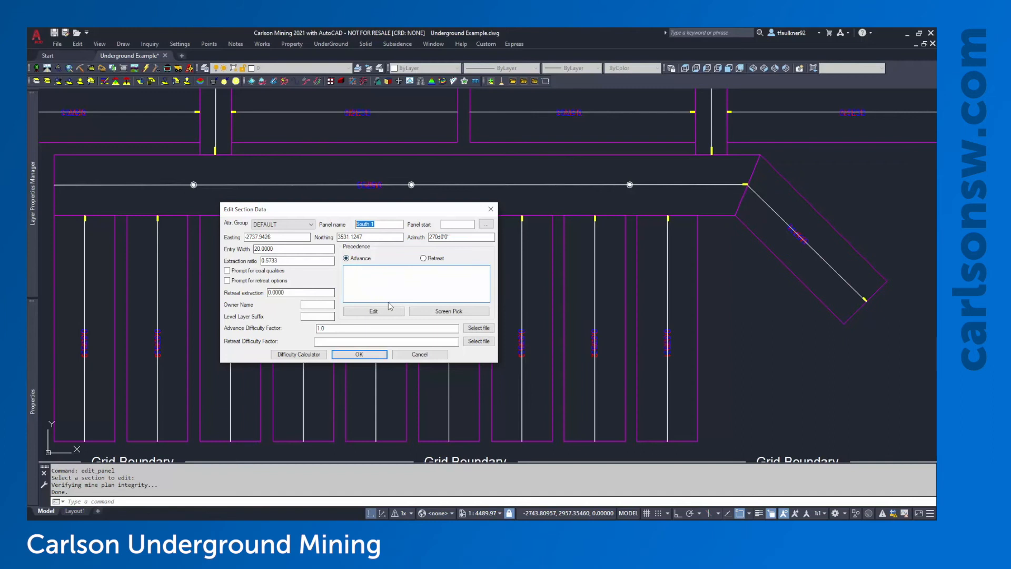
Review the areas available as South 1's precedence and close the list without choosing any
click(373, 312)
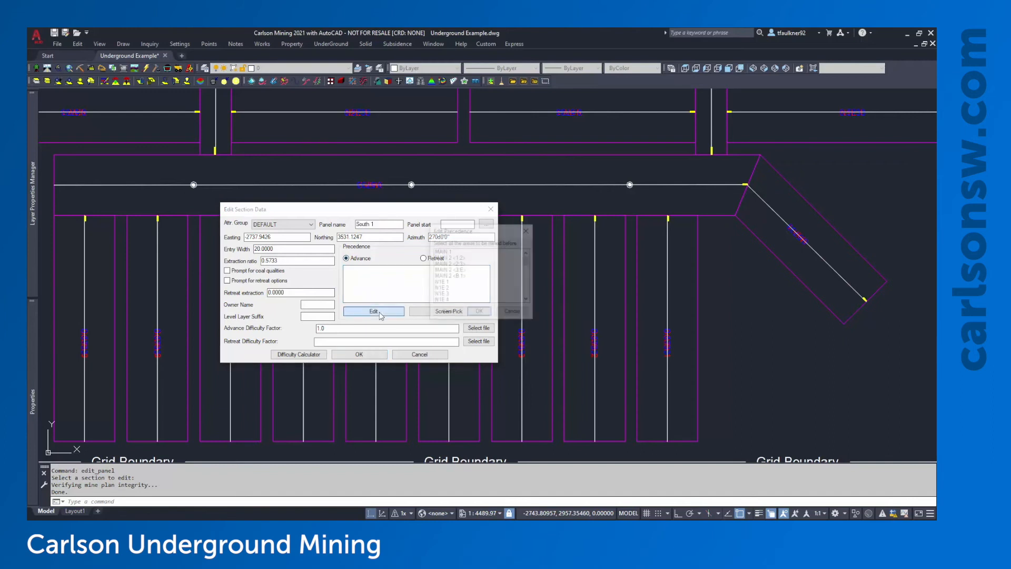
mouse_move(527, 261)
mouse_down()
mouse_move(528, 293)
mouse_move(531, 254)
mouse_up()
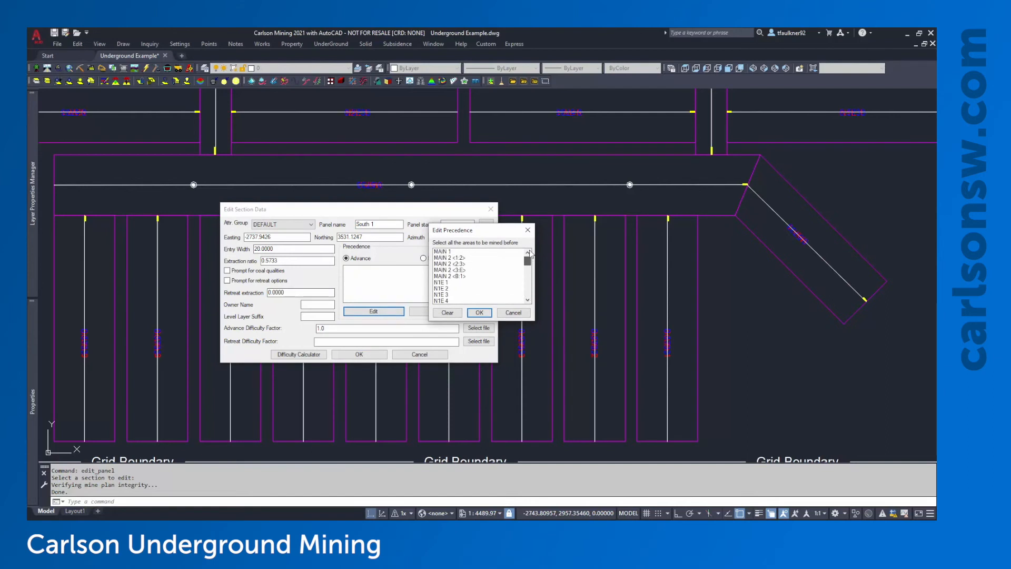
click(486, 313)
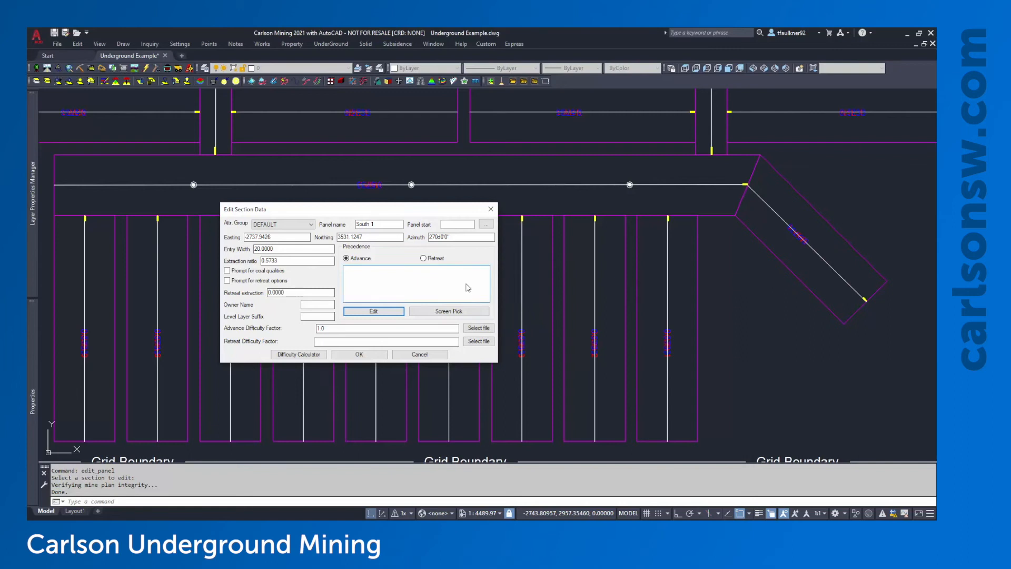
Screen-pick the Main 2 section east of its easternmost pin point as South 1's advance precedence
click(447, 311)
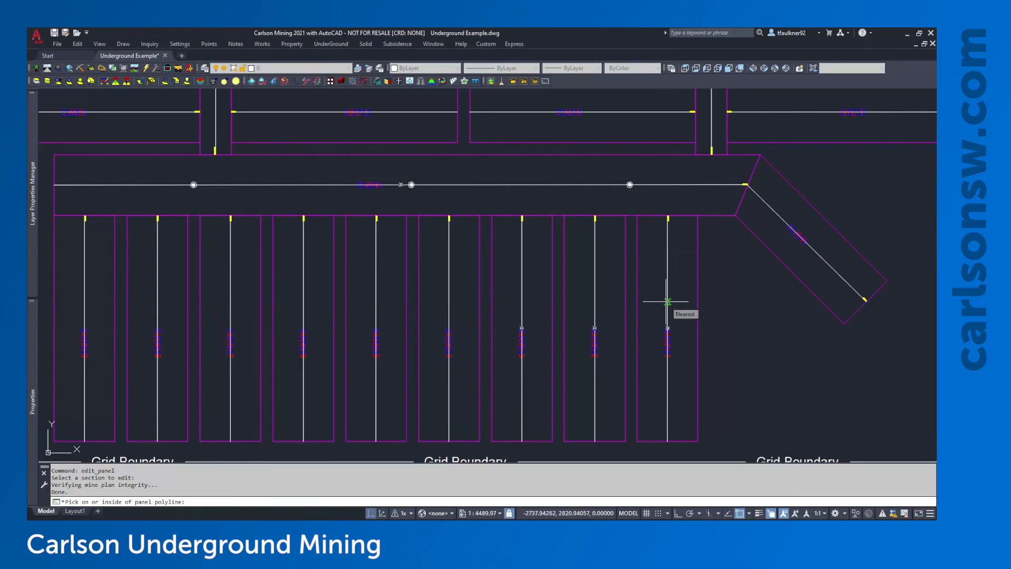
click(680, 176)
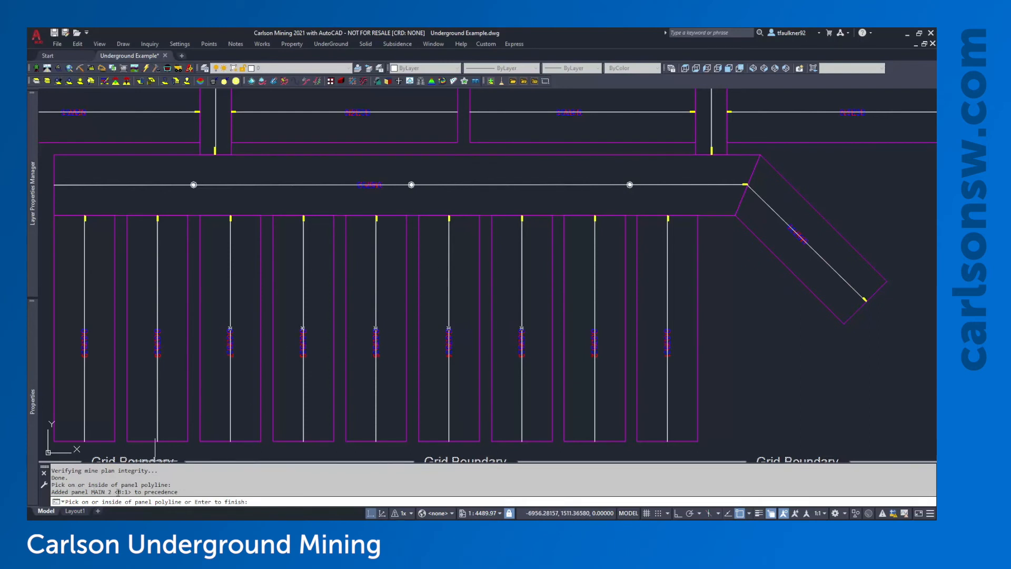
drag(119, 492, 126, 492)
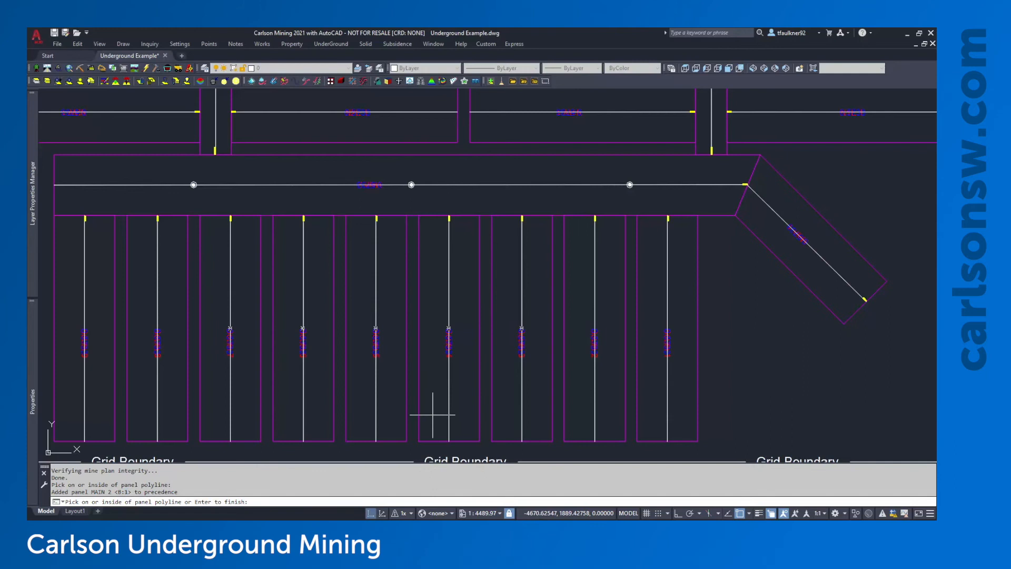
key(Return)
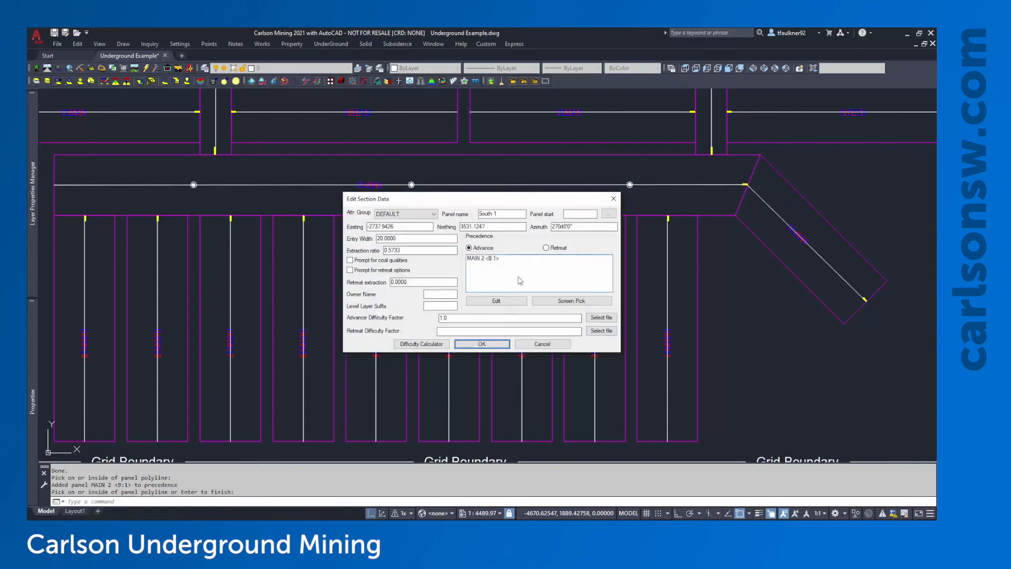
Compare the Main 2 segments in South 1's precedence list, keep MAIN 2 <B:1> selected and accept the section data
drag(524, 202, 498, 226)
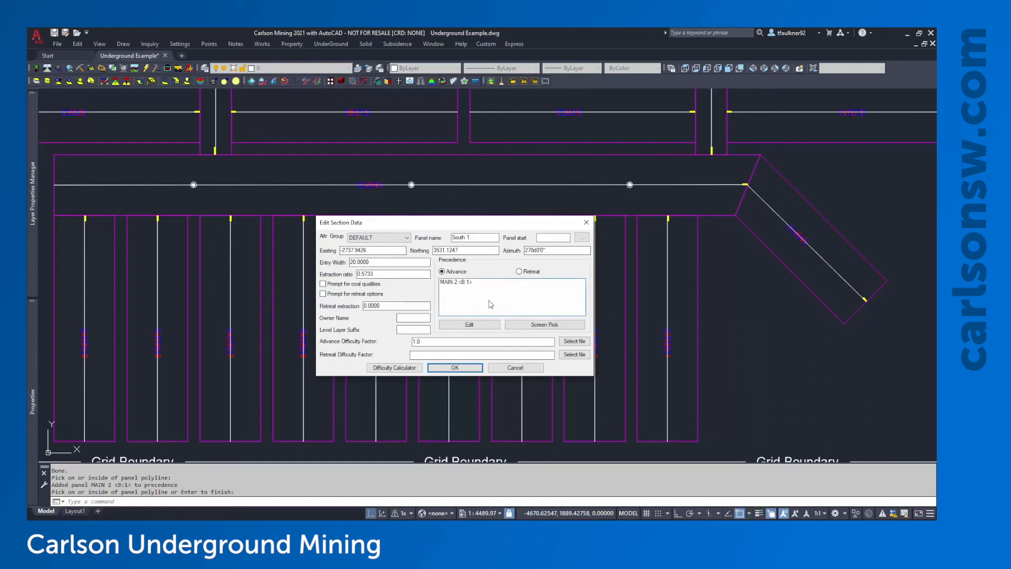
click(469, 285)
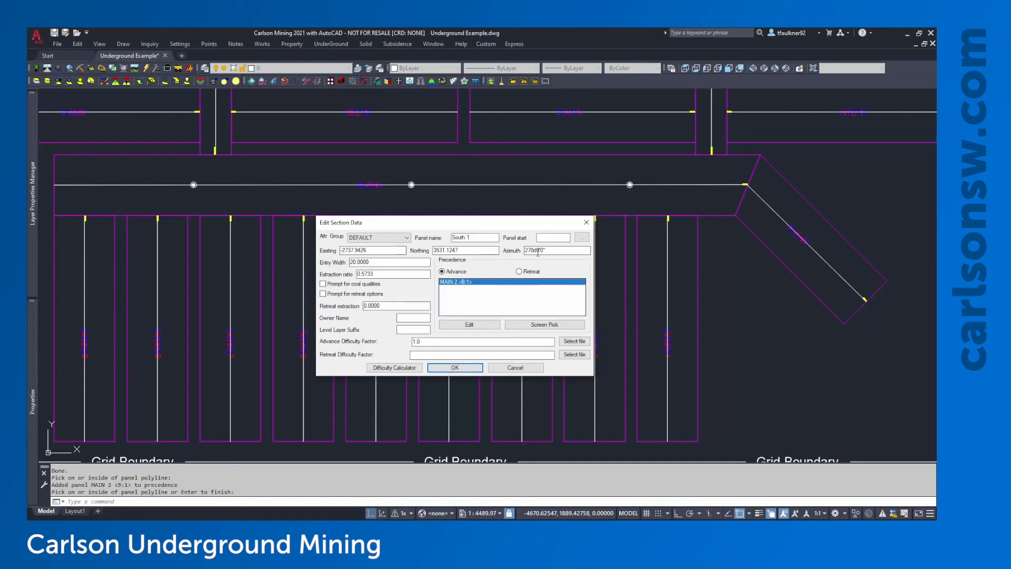
click(489, 326)
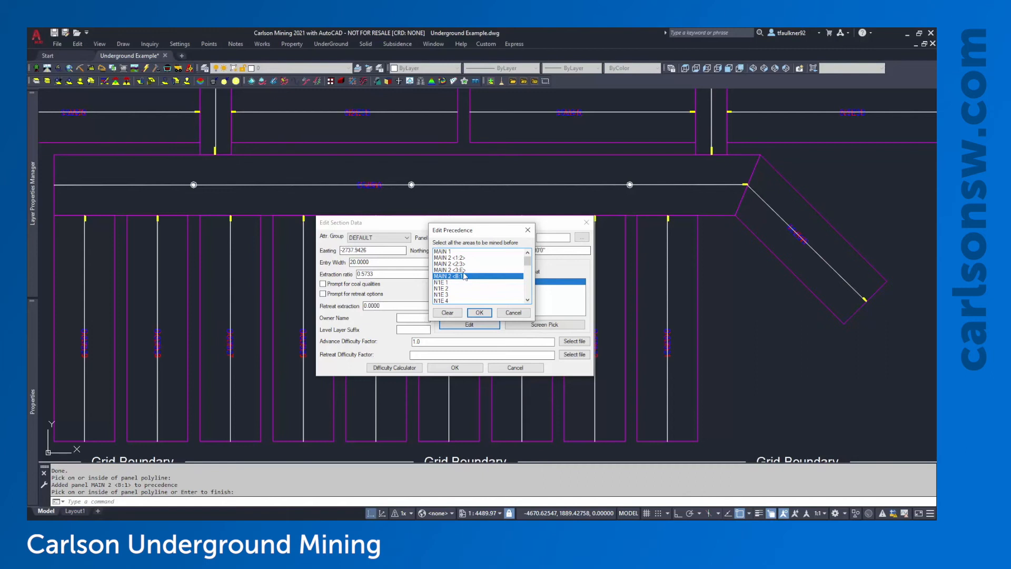
click(459, 258)
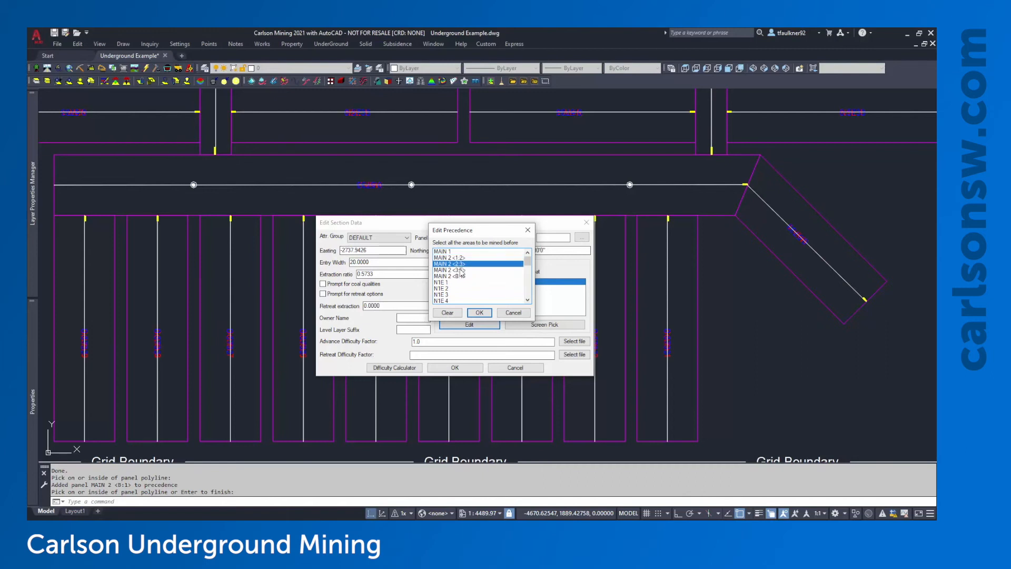
click(458, 270)
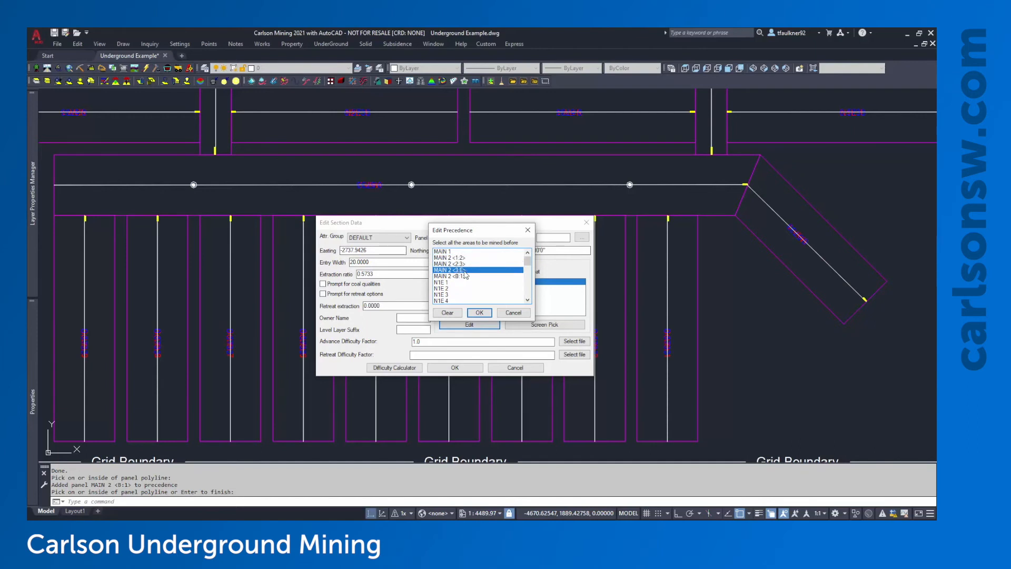
click(463, 276)
click(480, 312)
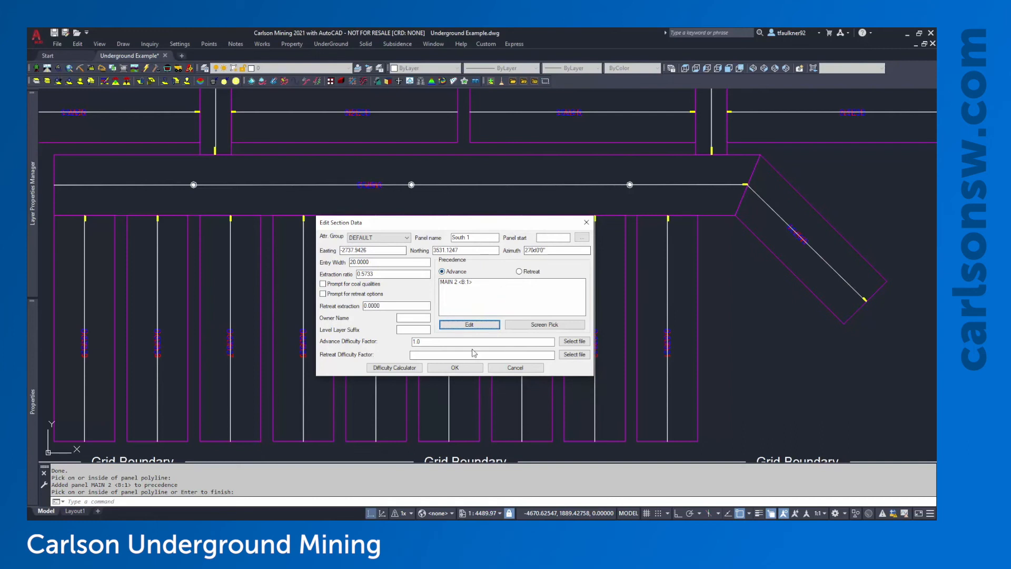
click(469, 367)
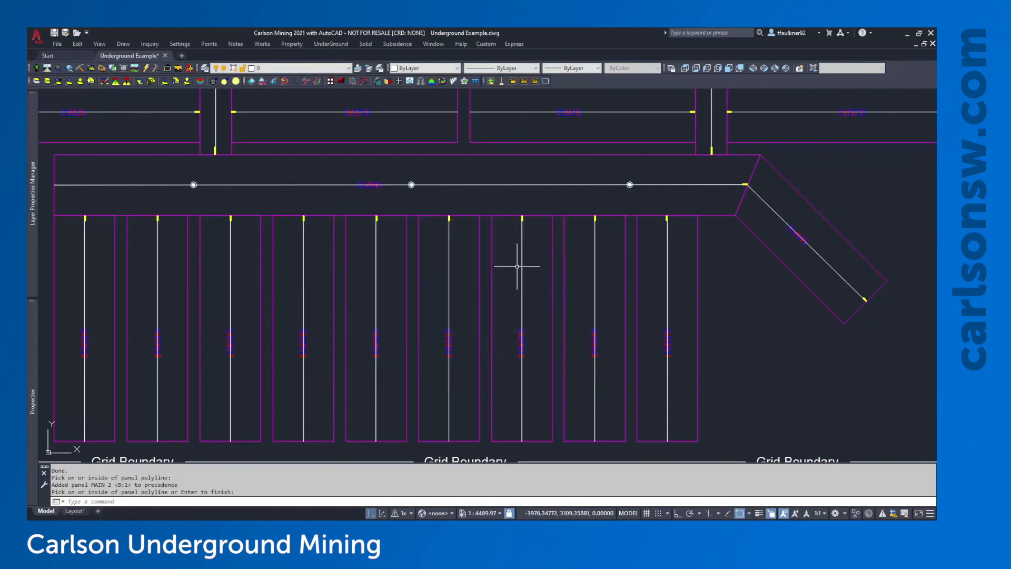
Create a new layer named PRECEDENCE
middle_click(517, 267)
middle_click(517, 267)
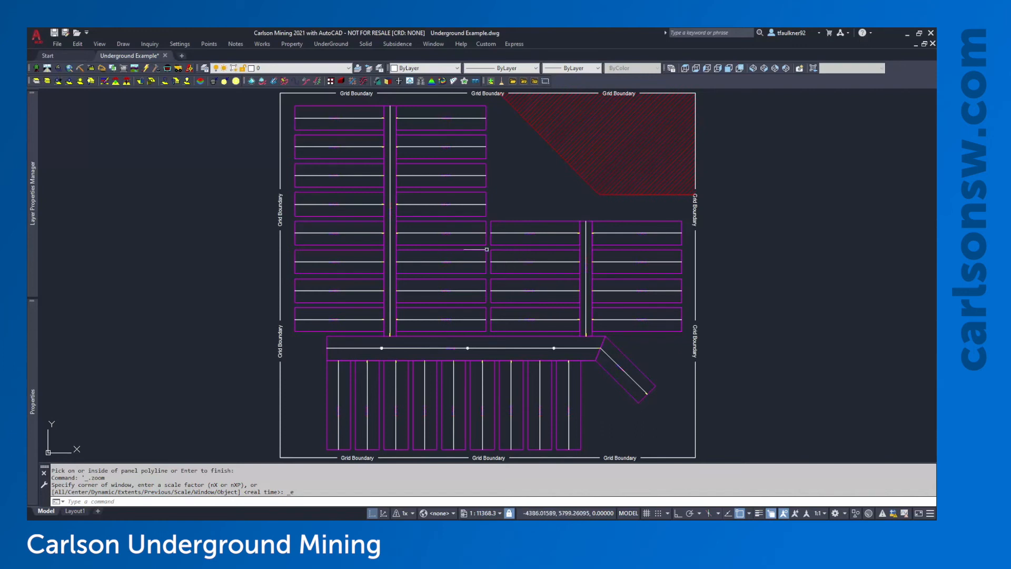
mouse_move(33, 216)
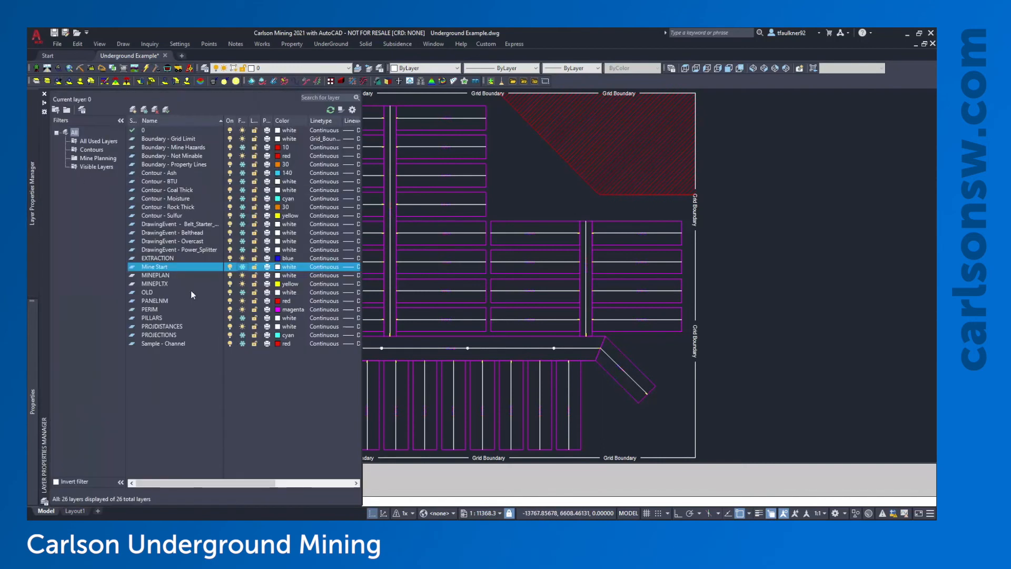
right_click(191, 359)
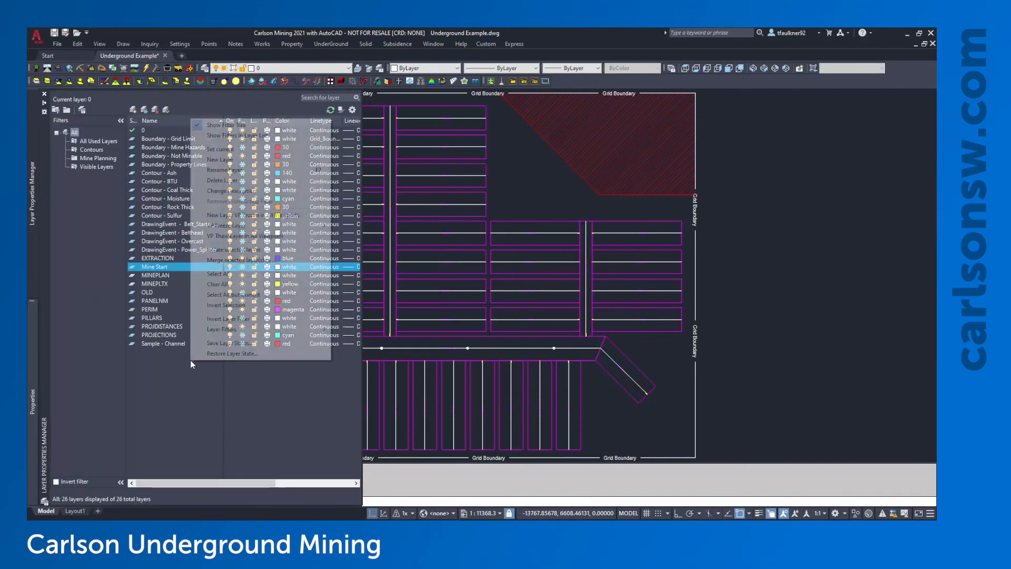
click(217, 160)
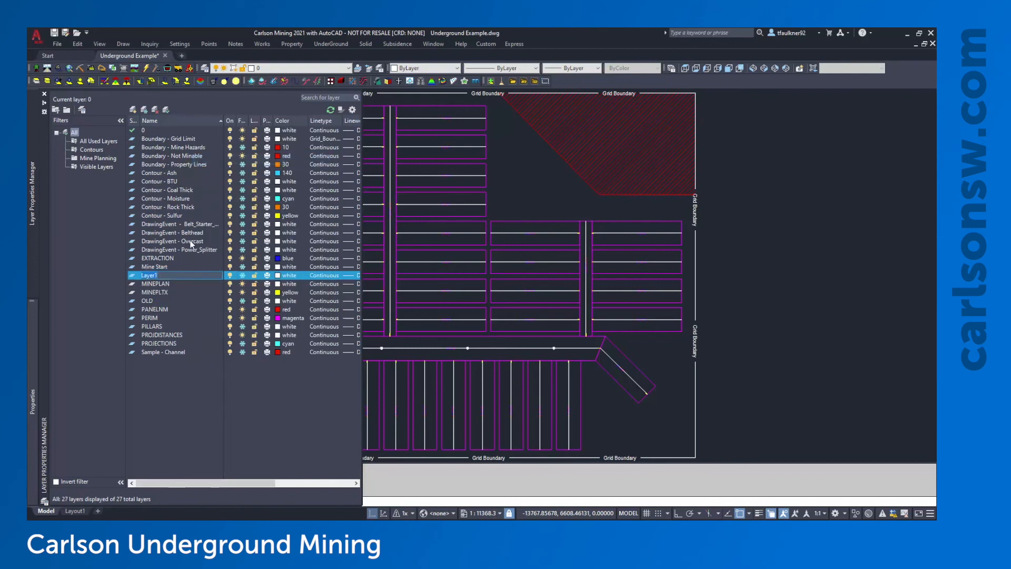
text(PRECEDENCE)
click(238, 277)
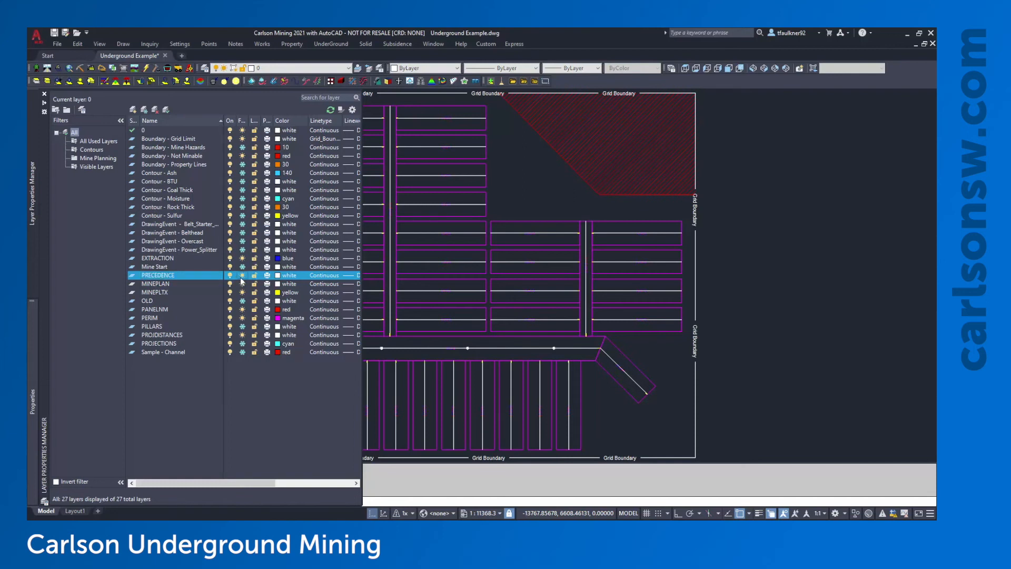
Make the PRECEDENCE layer current and set its color to cyan
double_click(134, 275)
click(281, 278)
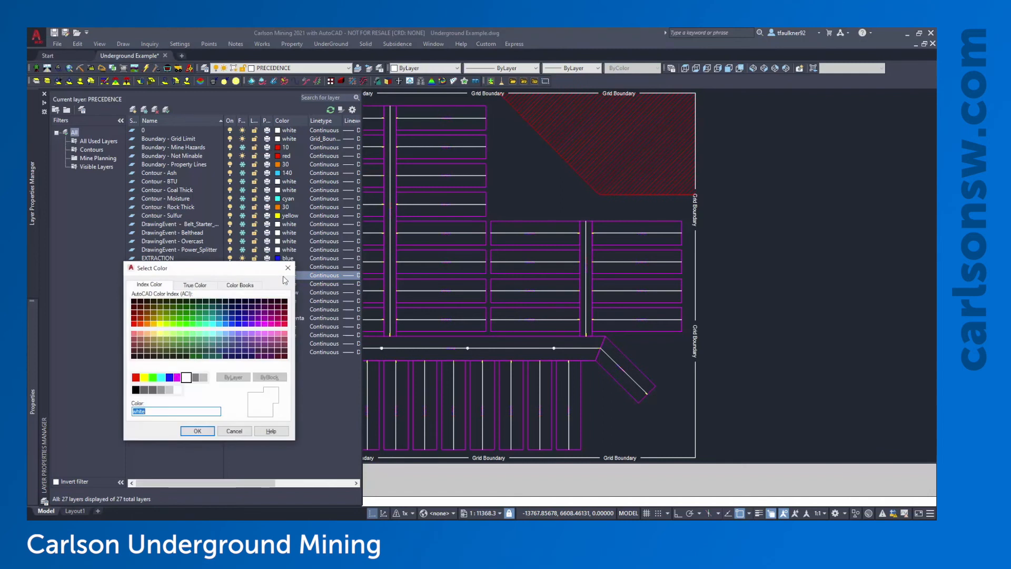
click(161, 377)
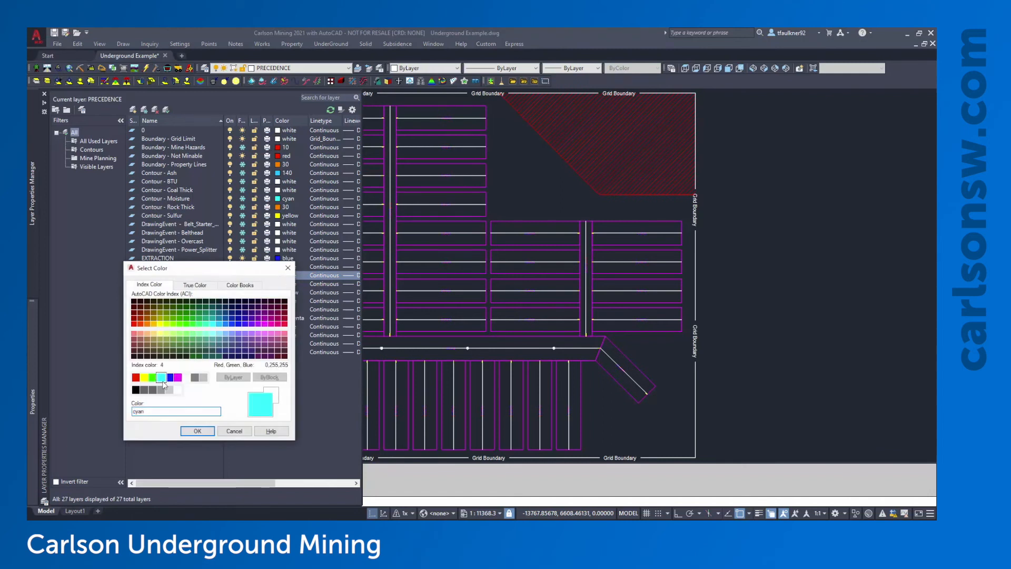
click(197, 431)
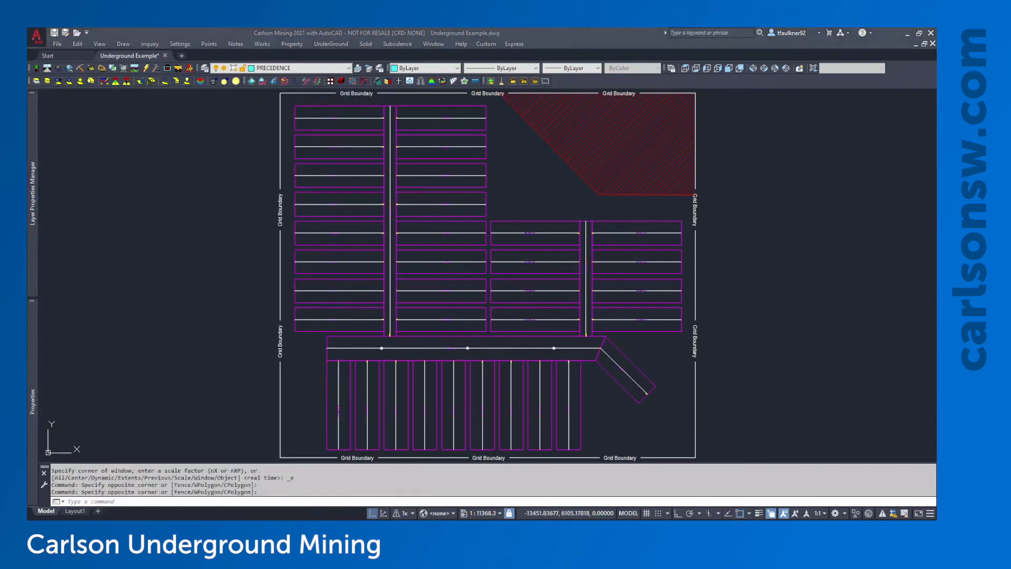
Draw a 2D precedence polyline about 1293 units long from Main 2, east of its easternmost pin point, to the label of the easternmost south panel
click(128, 47)
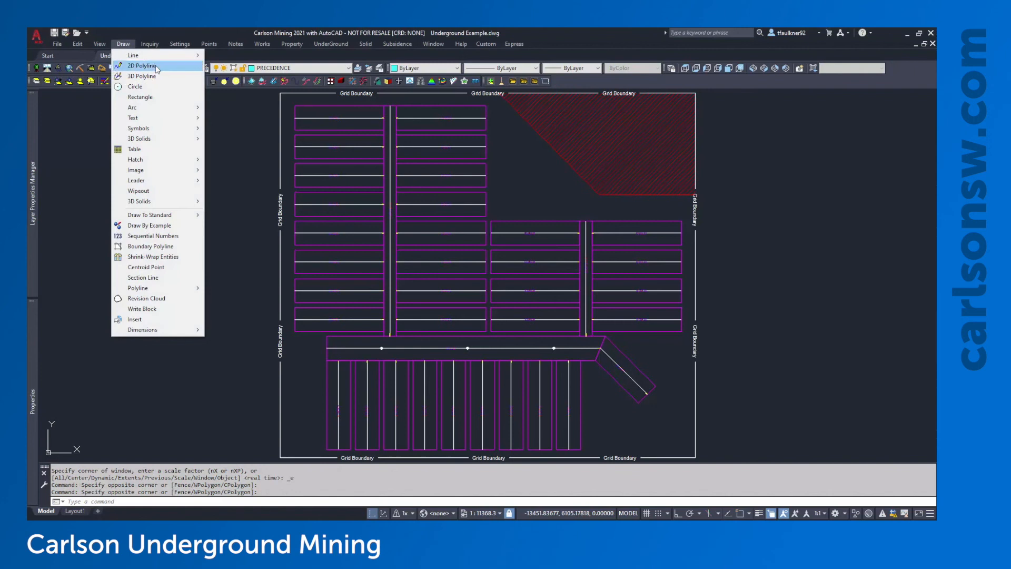
click(141, 66)
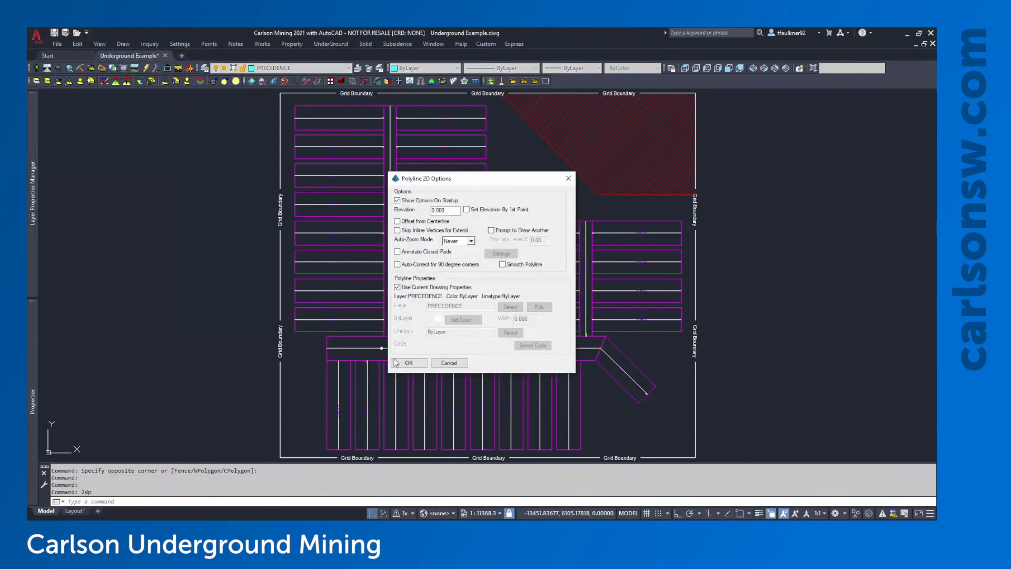
click(397, 361)
scroll(592, 398, up, 5)
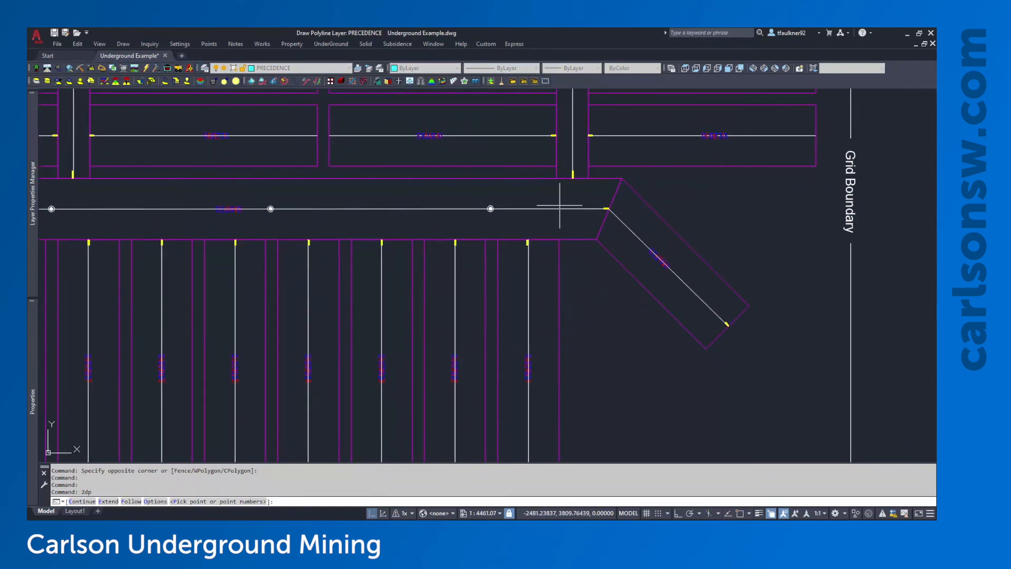
middle_drag(553, 214, 542, 194)
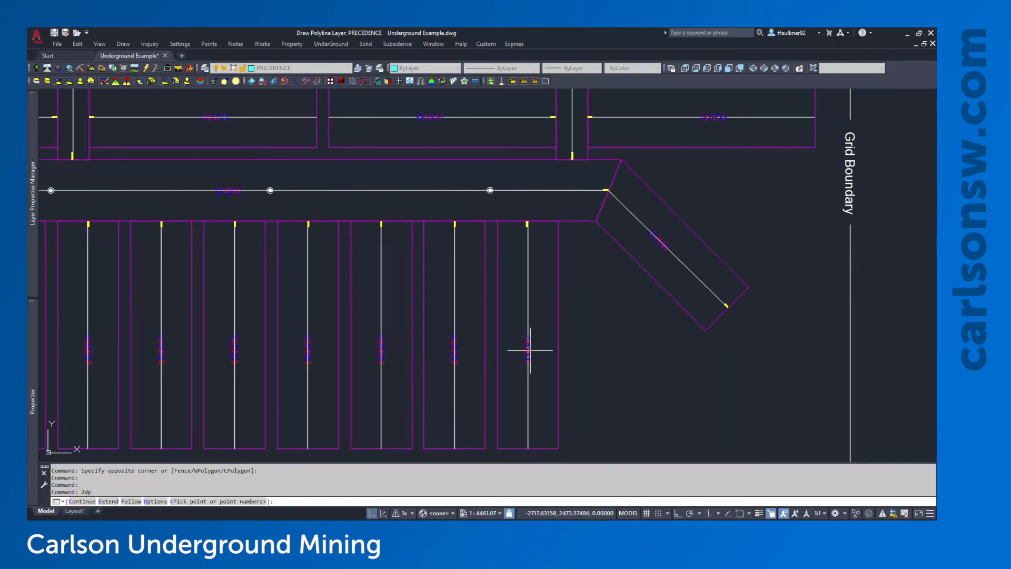
click(553, 191)
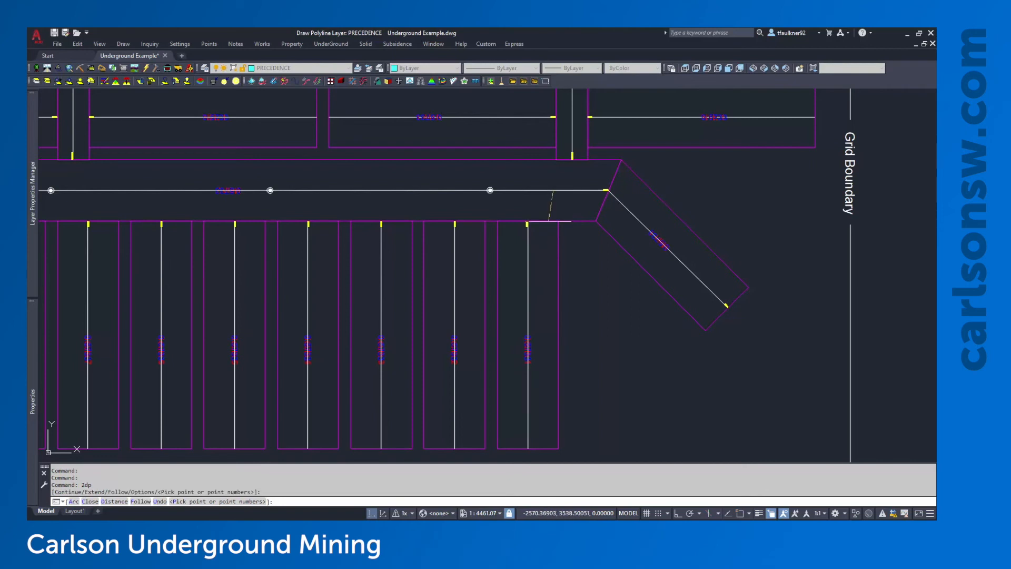
click(530, 342)
click(566, 383)
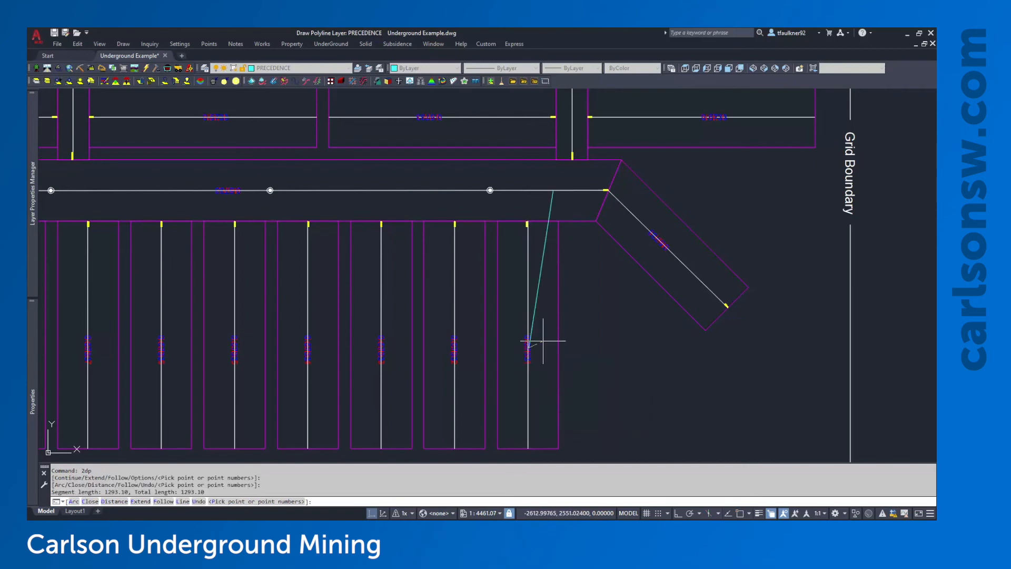
key(Return)
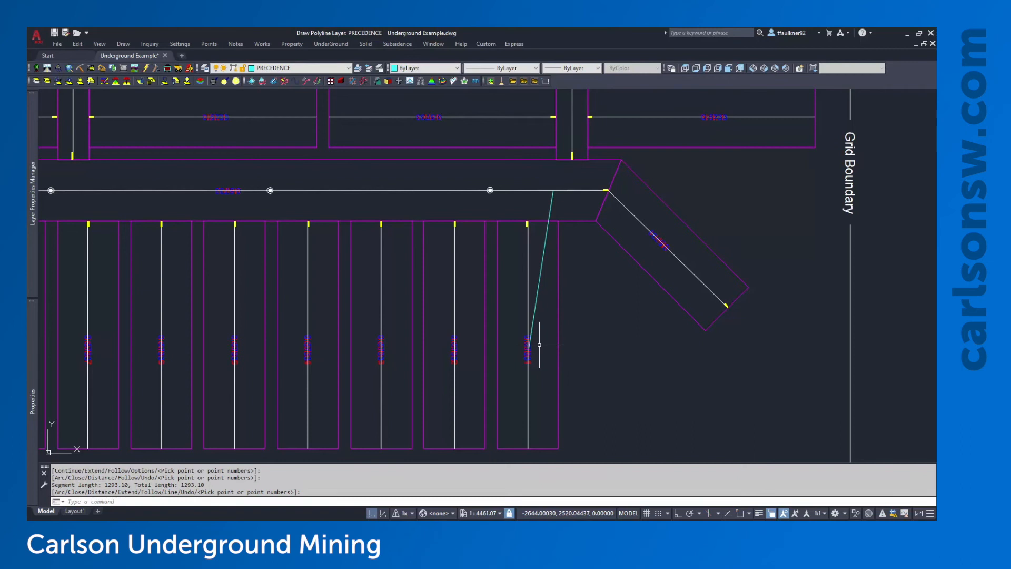
Draw a precedence polyline from the lower part of Submain 1 to the label of the southernmost panel on its east side
middle_drag(546, 167, 524, 345)
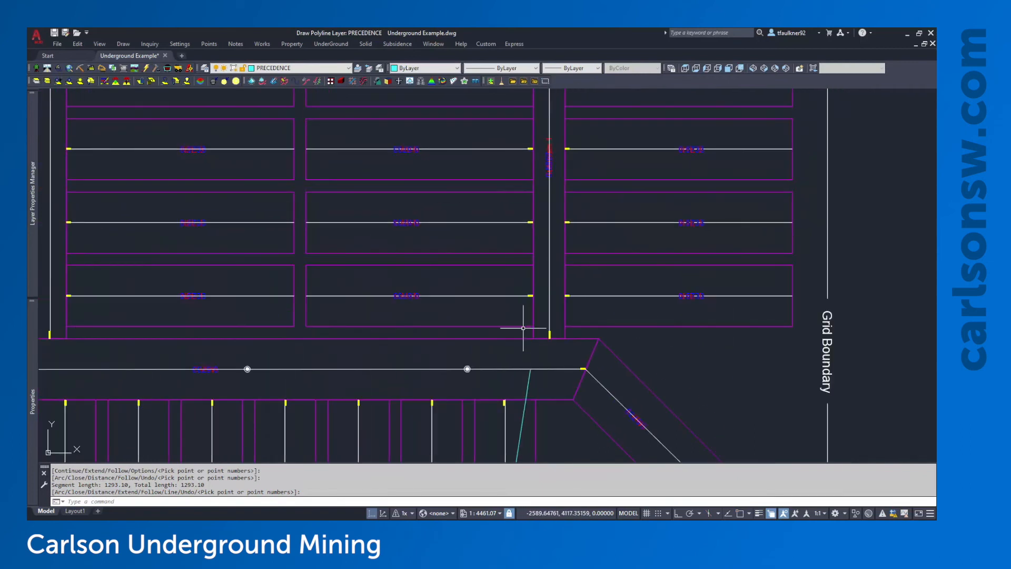
key(Return)
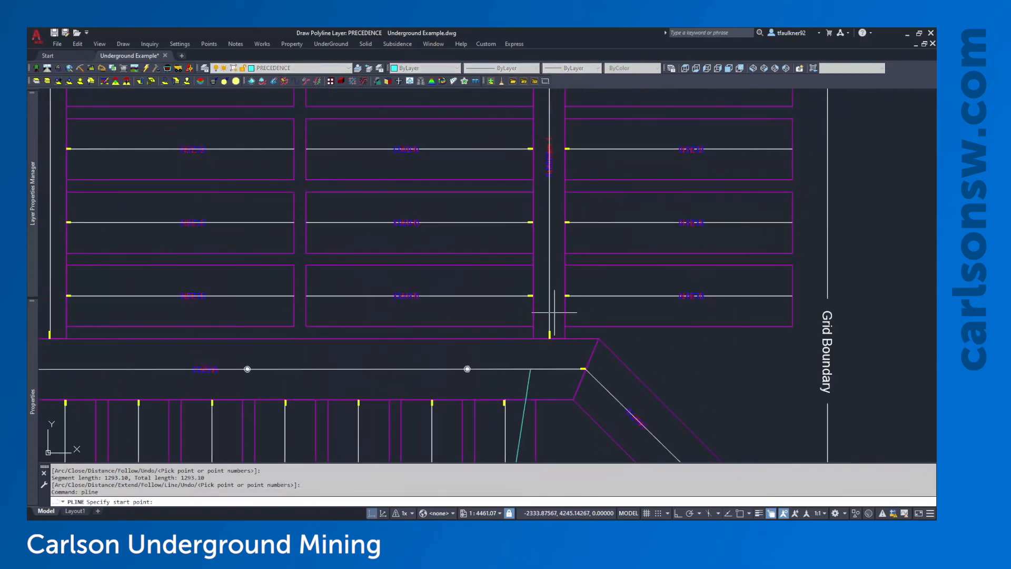
click(552, 315)
click(685, 296)
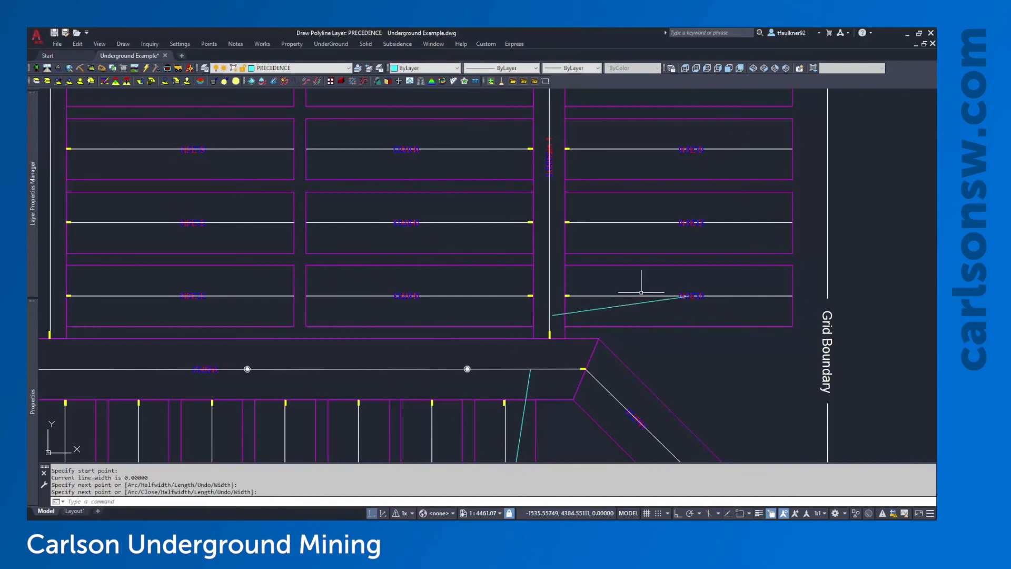
key(Return)
Draw a precedence polyline from the lower part of Submain 1 to the label of the southernmost panel on its west side
key(Return)
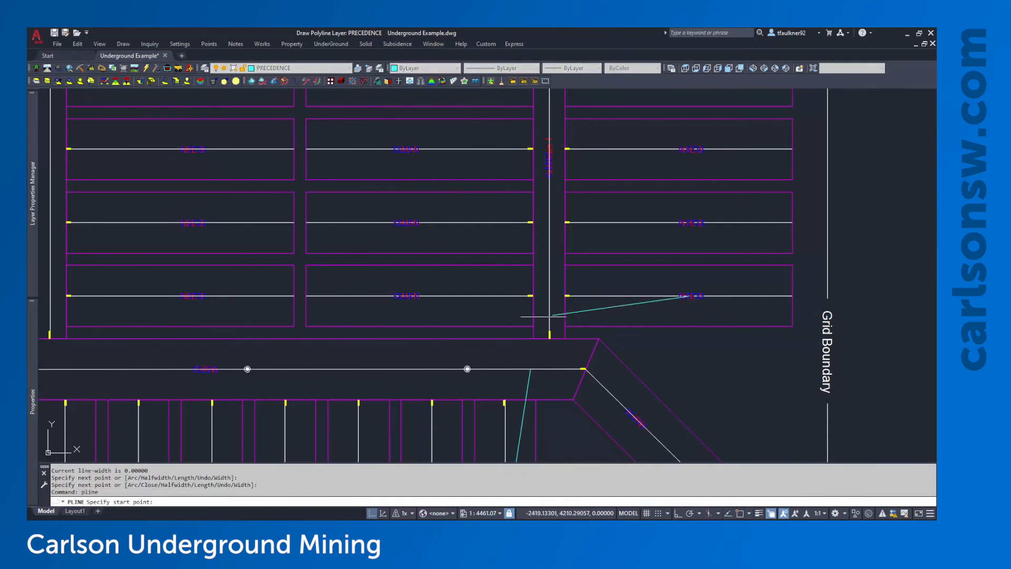
click(543, 316)
click(418, 296)
key(Return)
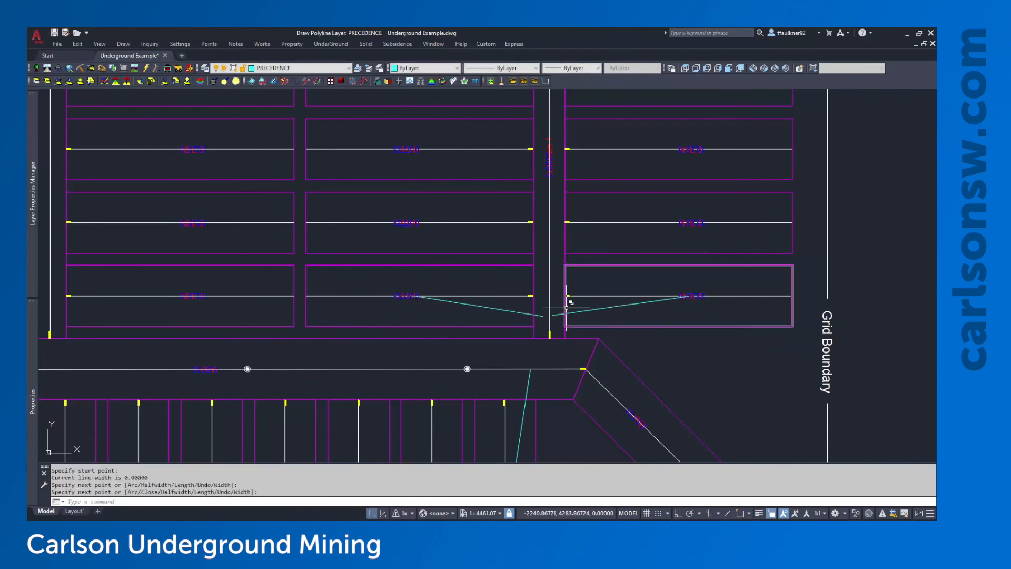
Copy the two Submain 1 precedence polylines straight north onto each of the three panel pairs above, with ortho mode on
text(copy)
key(Return)
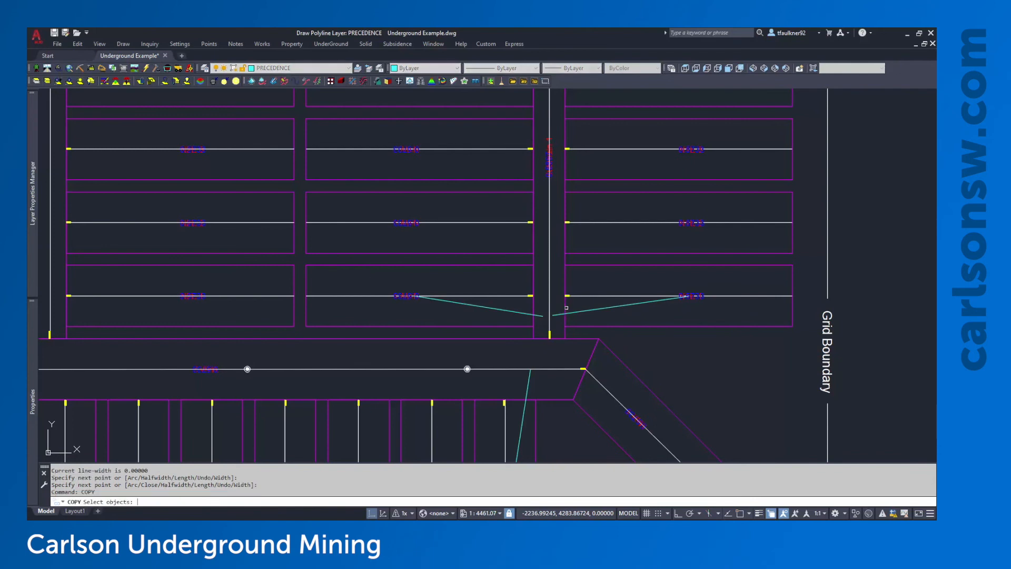
click(599, 311)
click(588, 301)
click(512, 306)
click(490, 319)
key(Return)
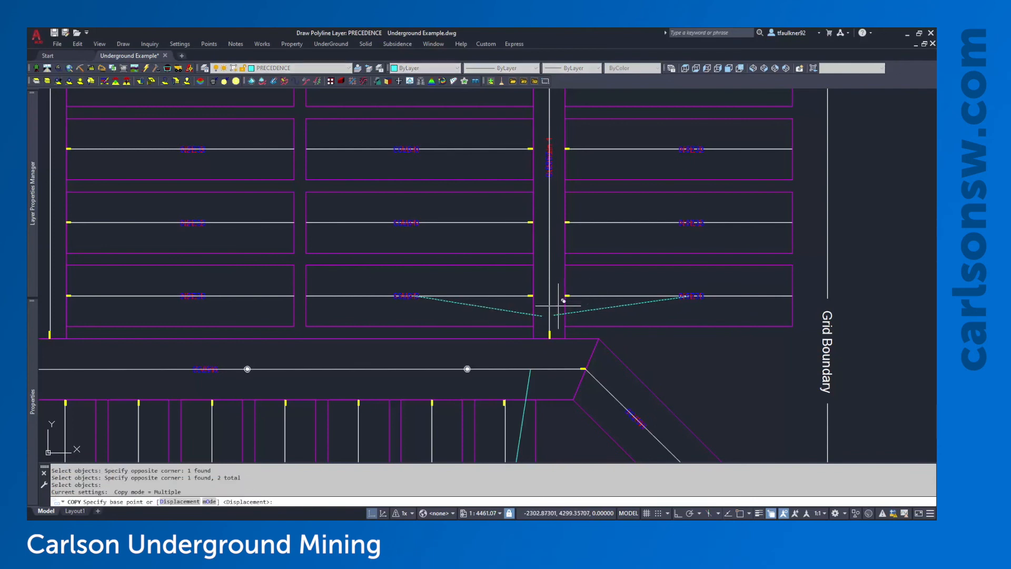
click(558, 305)
key(F8)
click(560, 231)
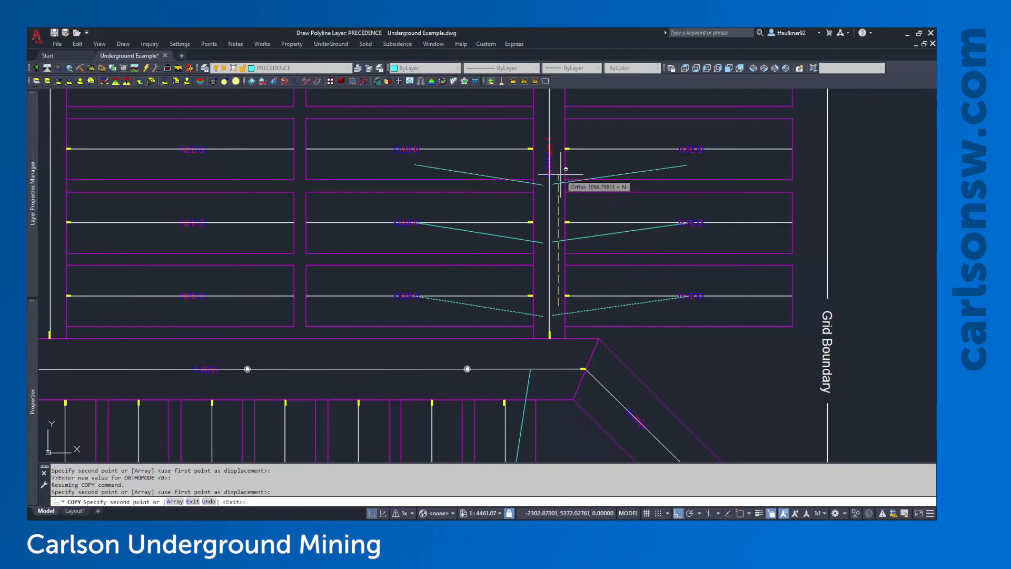
click(560, 161)
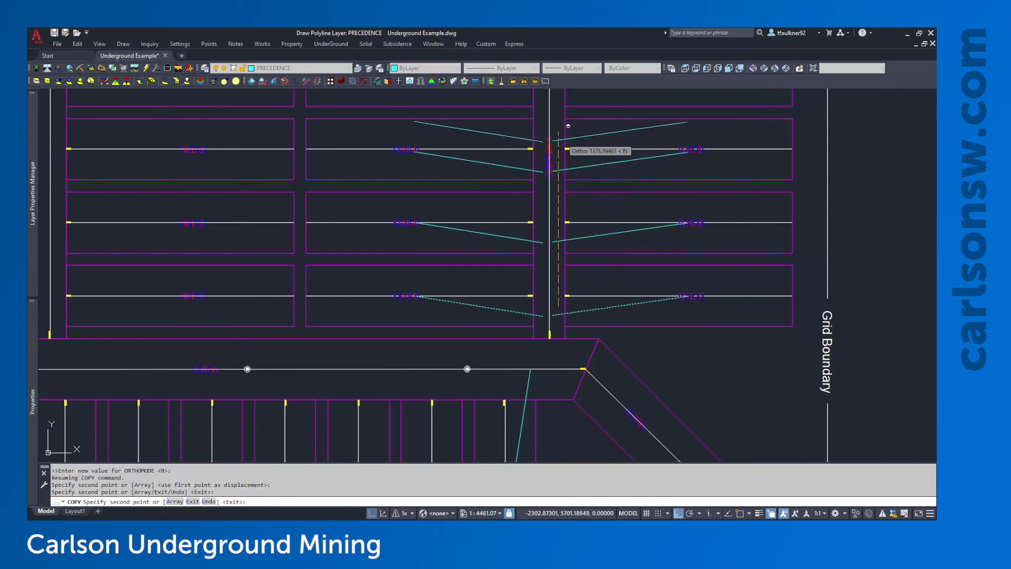
click(560, 99)
key(Escape)
Draw a precedence polyline from Main 2, just east of its westernmost pin point, up to Submain 2's centerline
scroll(573, 226, down, 1)
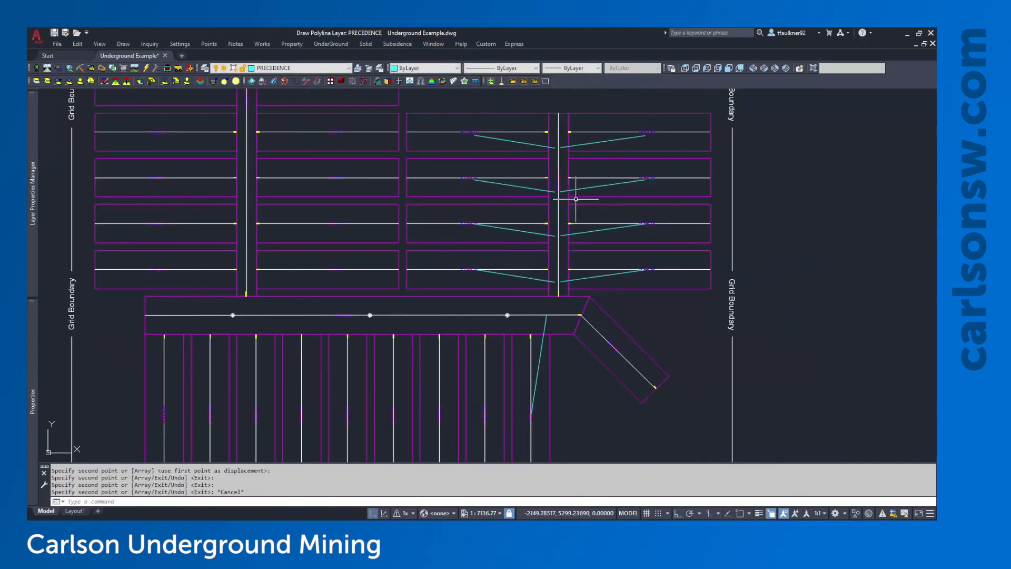
text(pline)
key(Return)
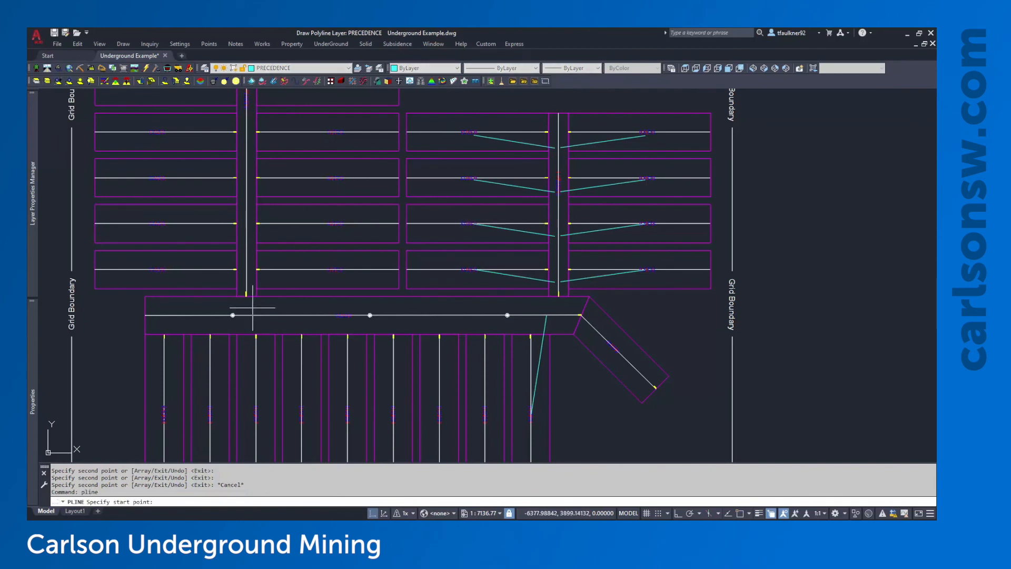
click(253, 315)
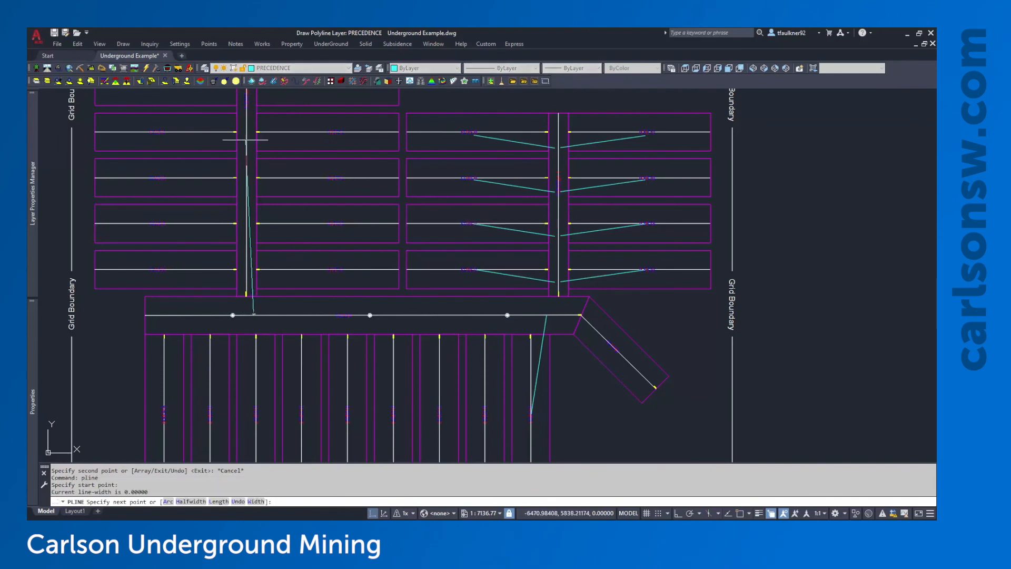
click(245, 105)
key(Return)
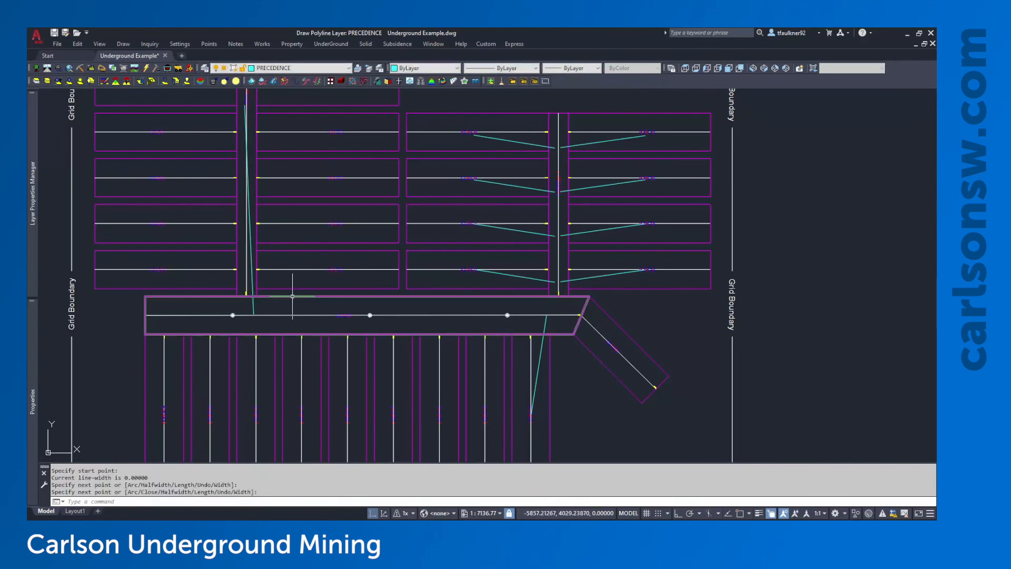
Run Panel Precedence By Polylines on all panel polylines and all PRECEDENCE layer polylines, assigning Advance precedence
middle_click(391, 211)
middle_click(391, 211)
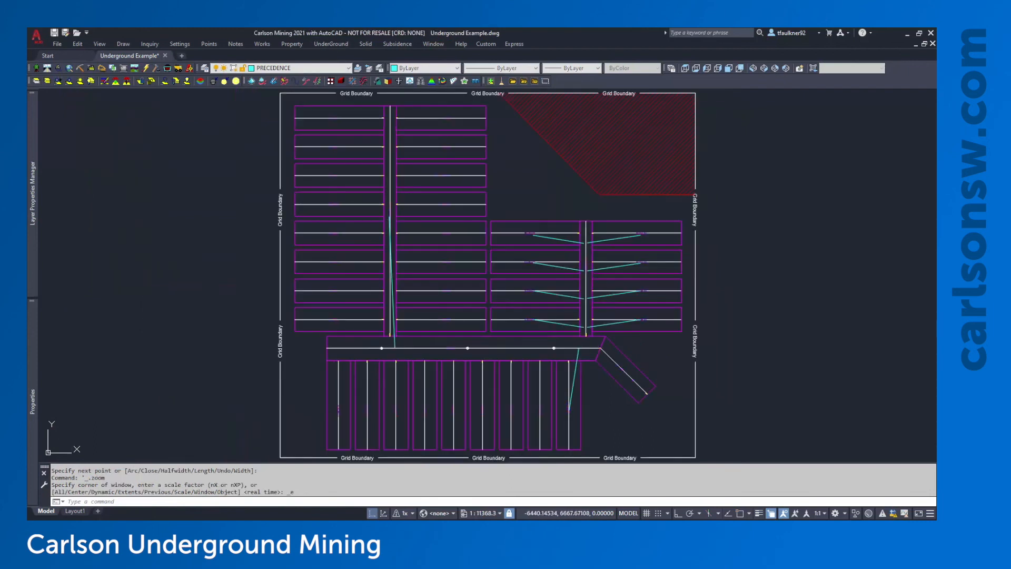
click(336, 47)
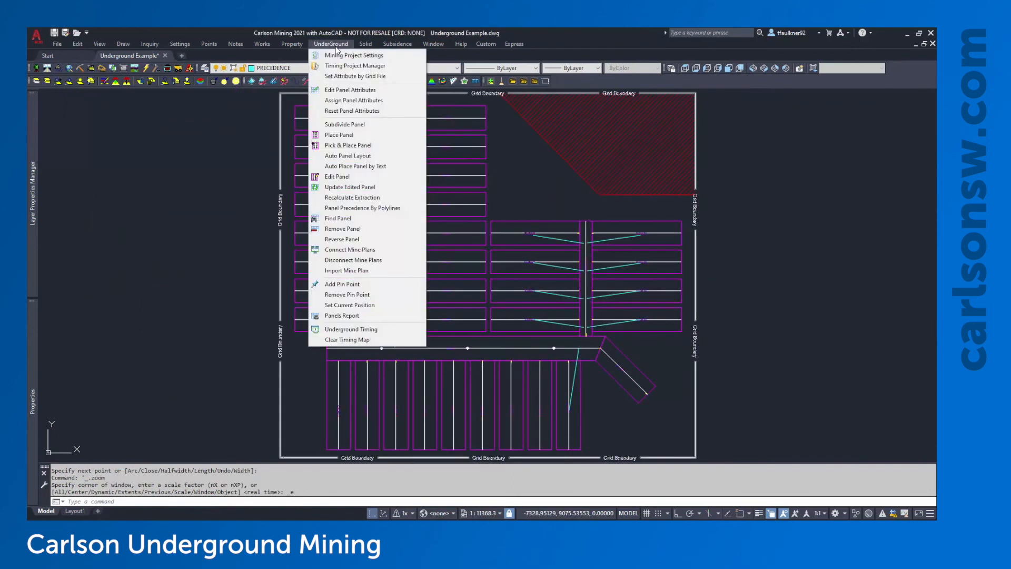
click(379, 211)
click(661, 436)
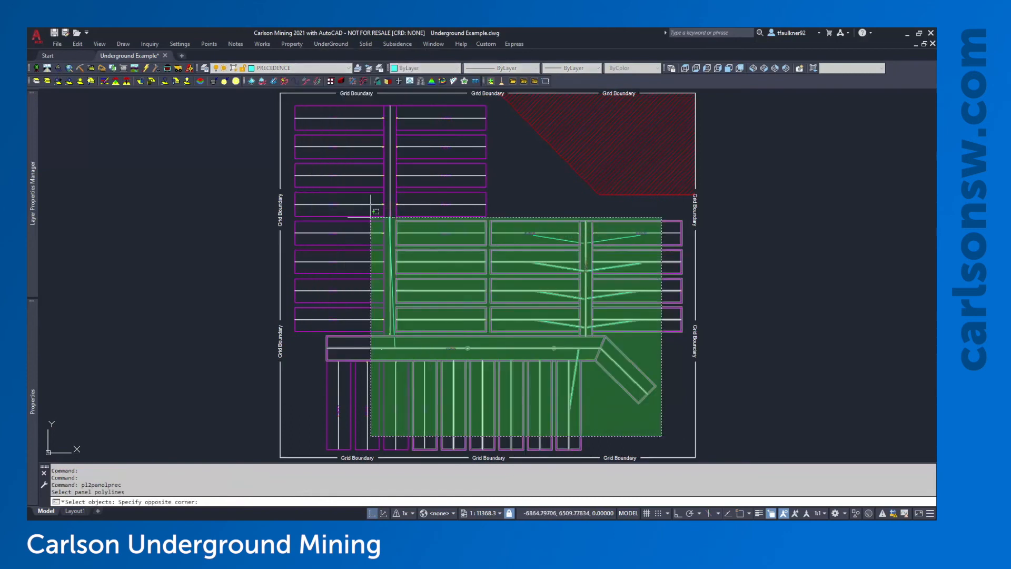
click(222, 93)
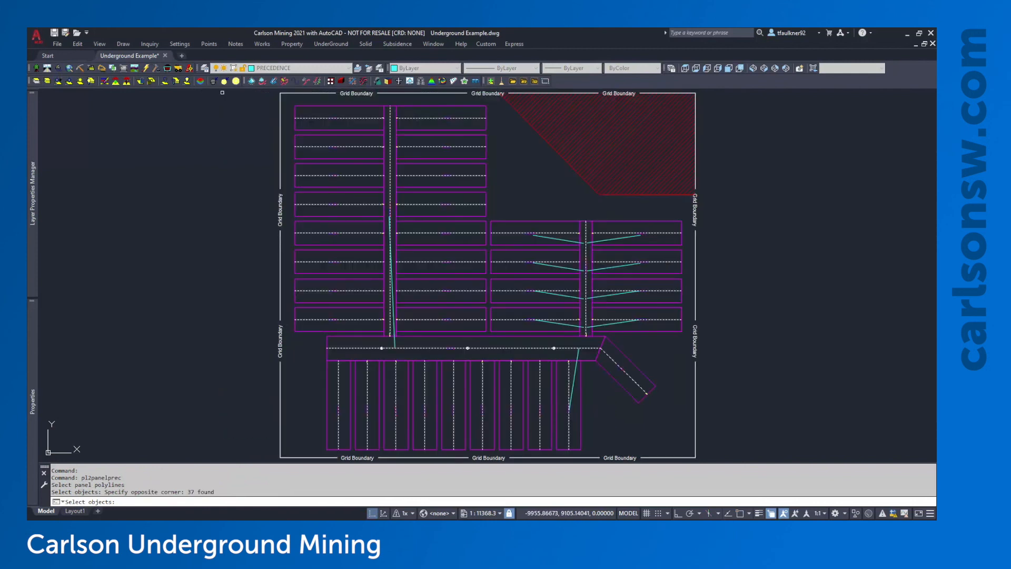
key(Return)
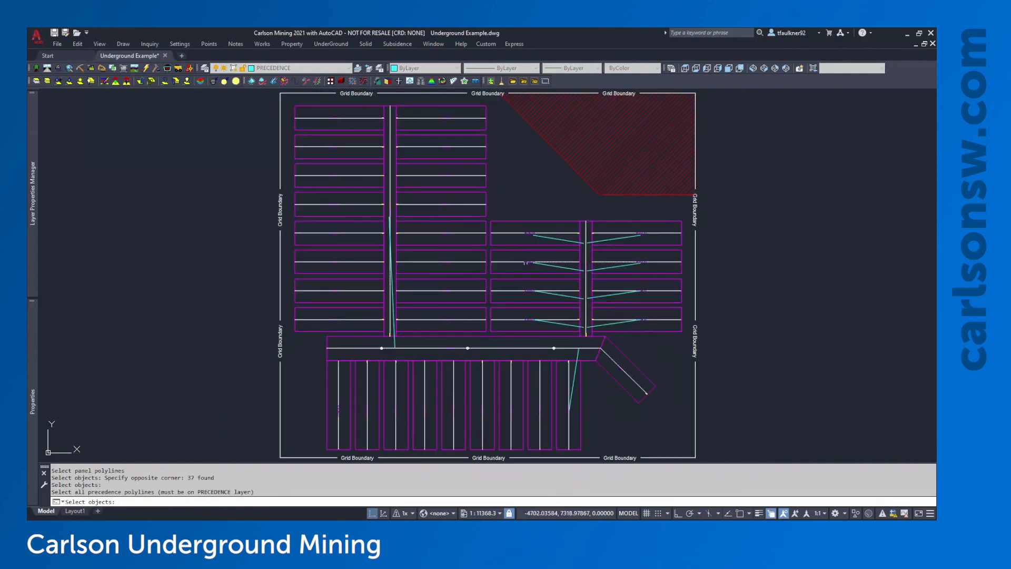
click(675, 439)
click(261, 96)
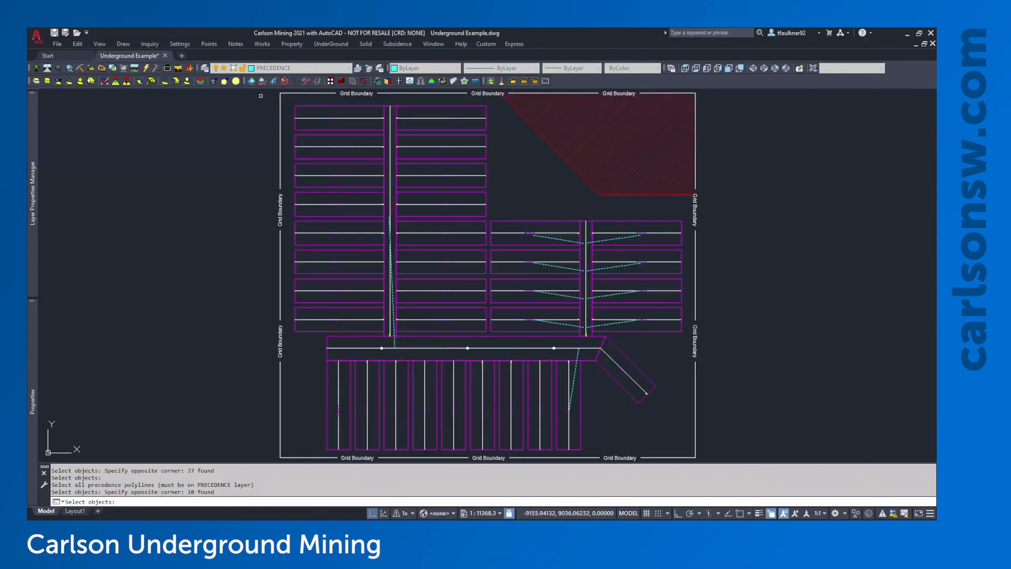
key(Return)
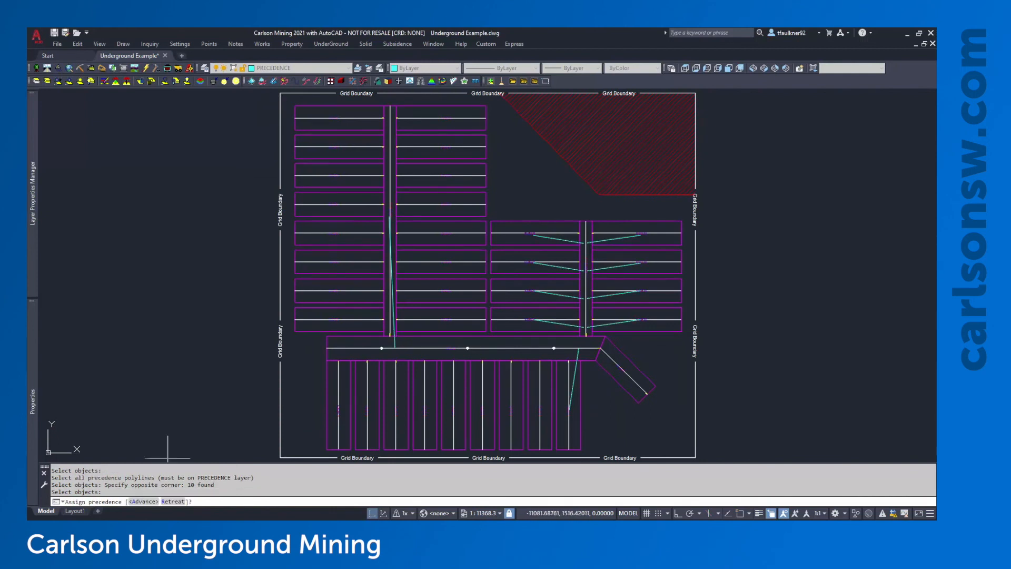
click(143, 501)
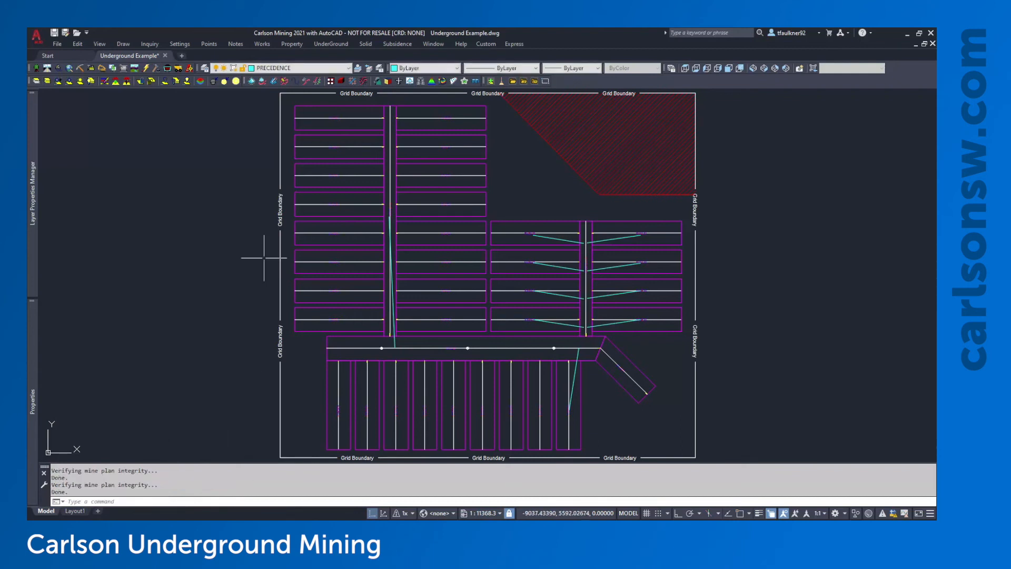
Check the advance precedence in the section data of the northernmost panel east of Submain 1, and accept the data
click(342, 45)
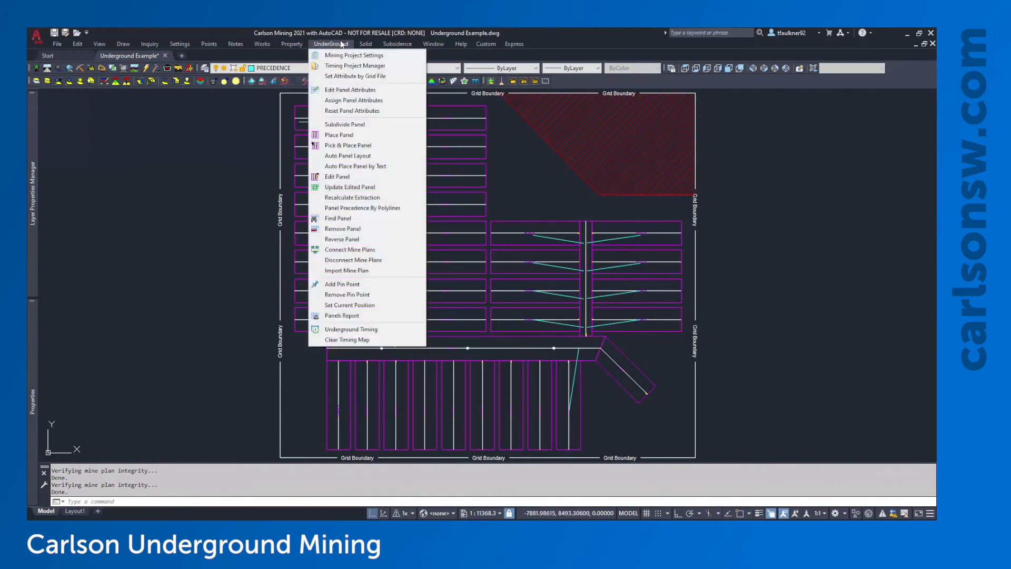
click(340, 177)
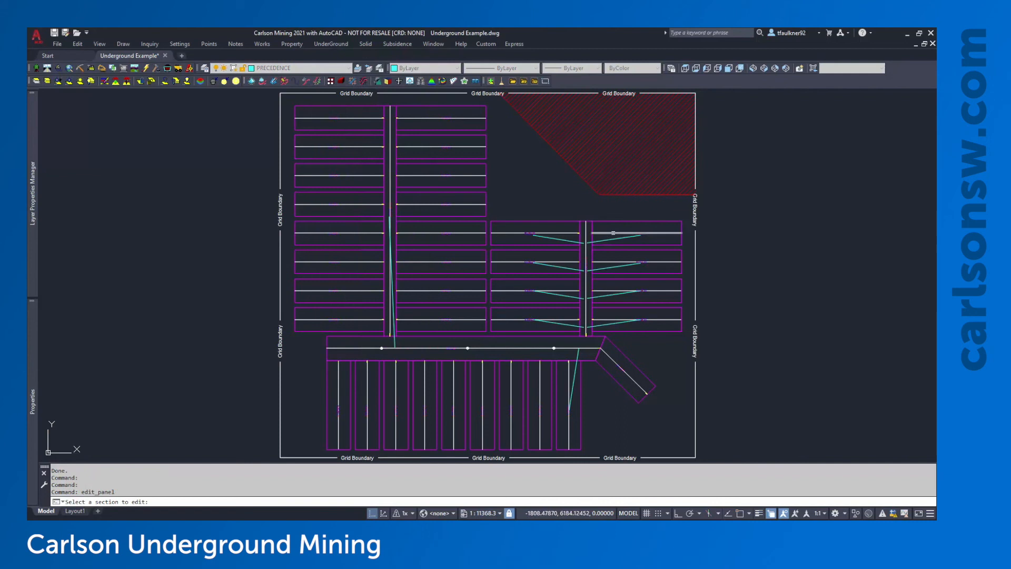
click(606, 234)
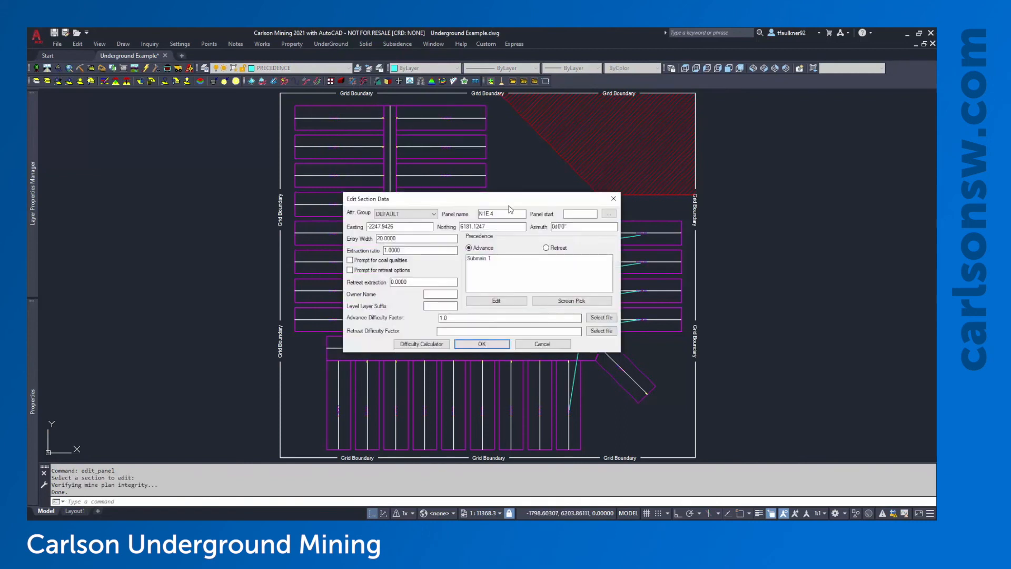
drag(477, 199, 341, 199)
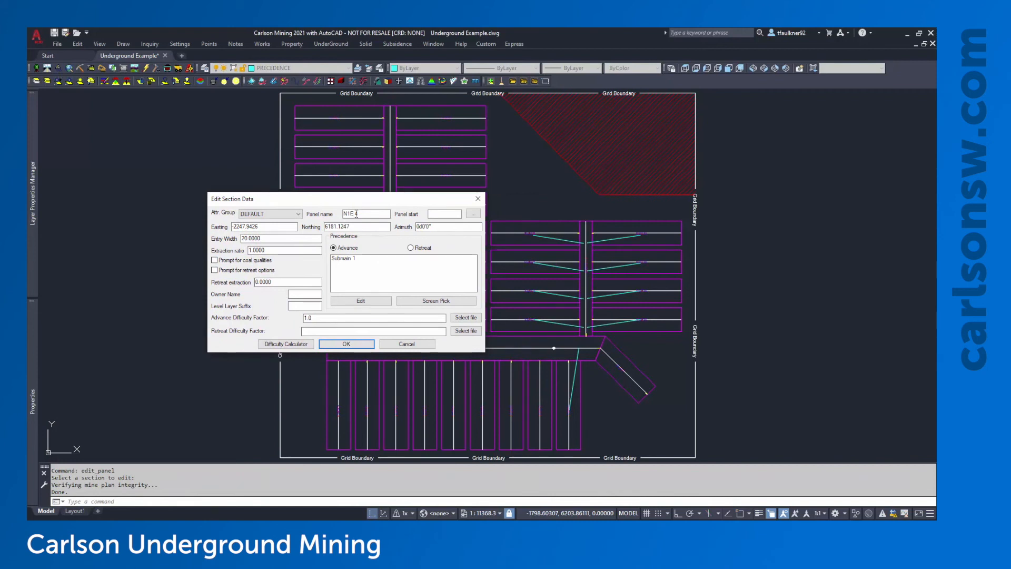
click(352, 258)
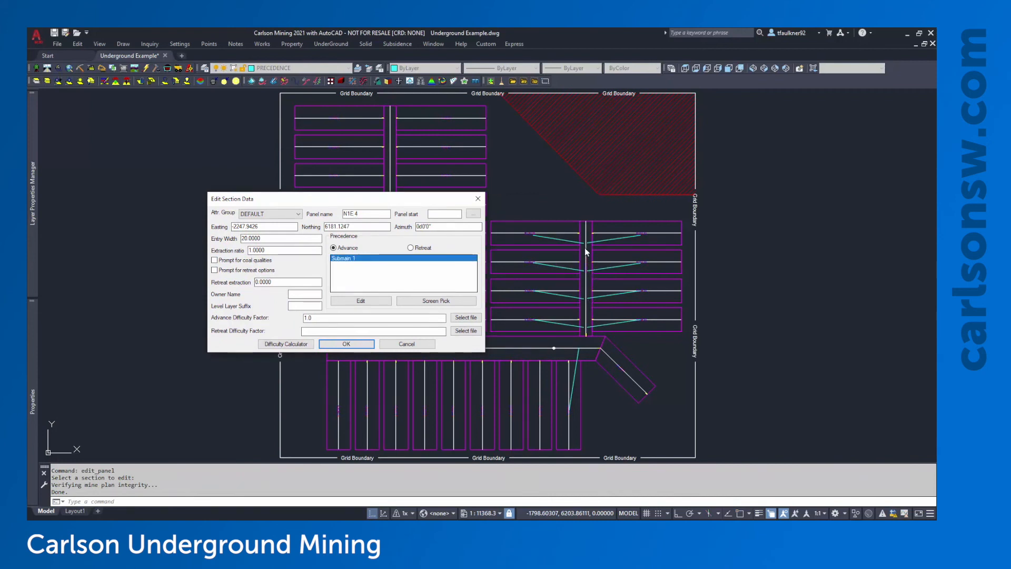
click(362, 345)
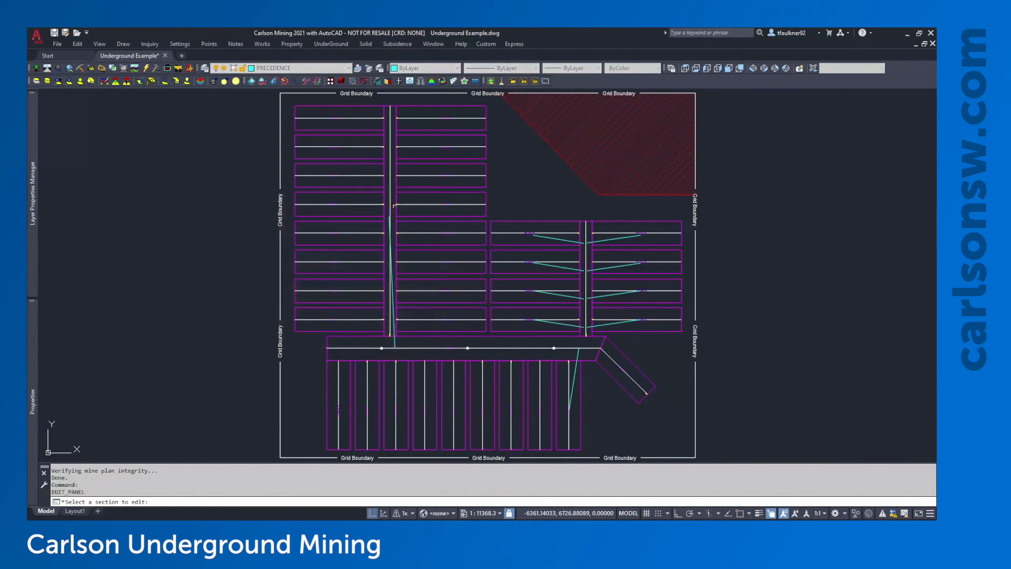
Check the advance precedence in Submain 2's section data and accept the data
click(390, 184)
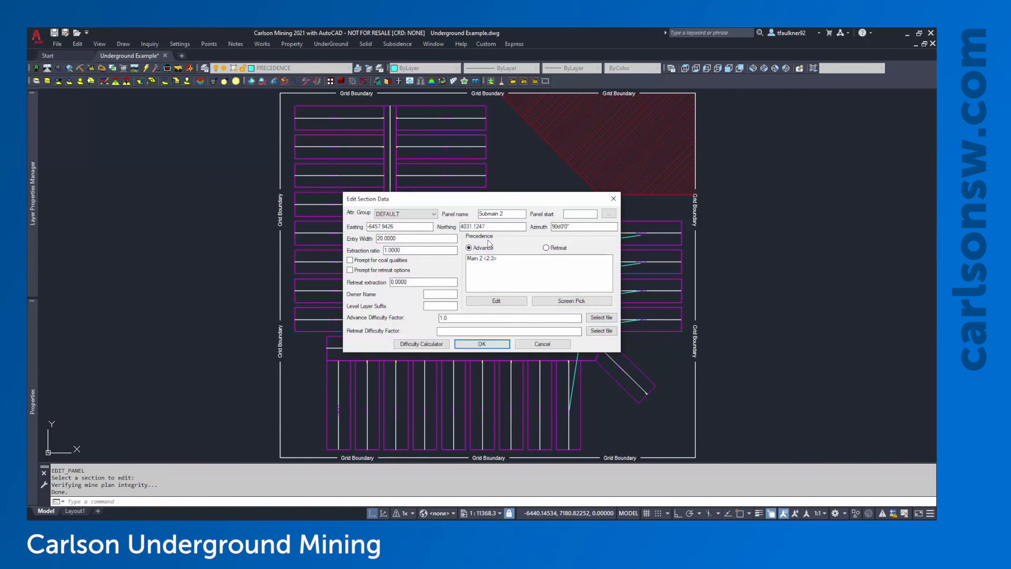
mouse_move(495, 197)
mouse_down()
mouse_move(529, 153)
mouse_move(562, 157)
mouse_up()
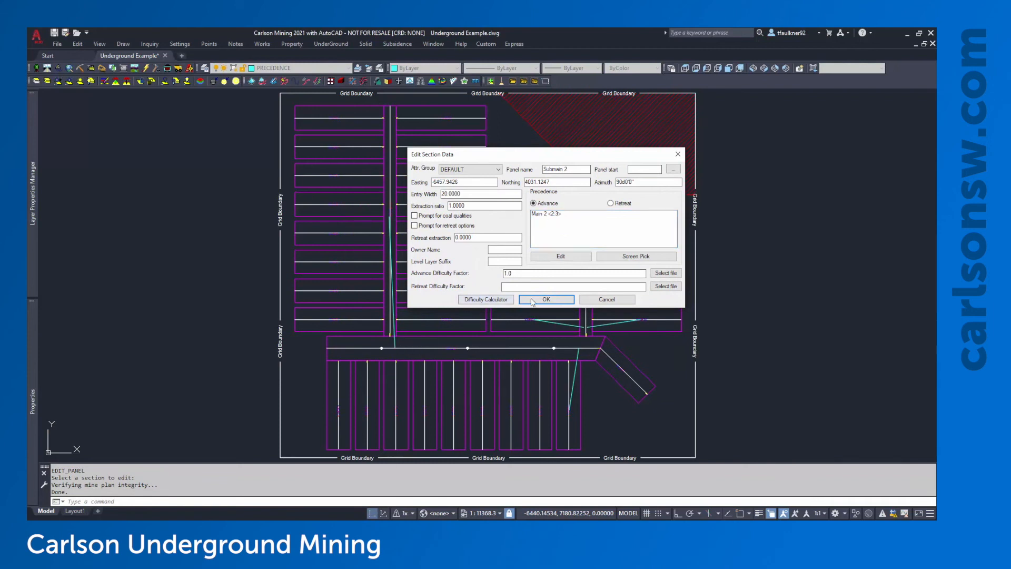
click(532, 299)
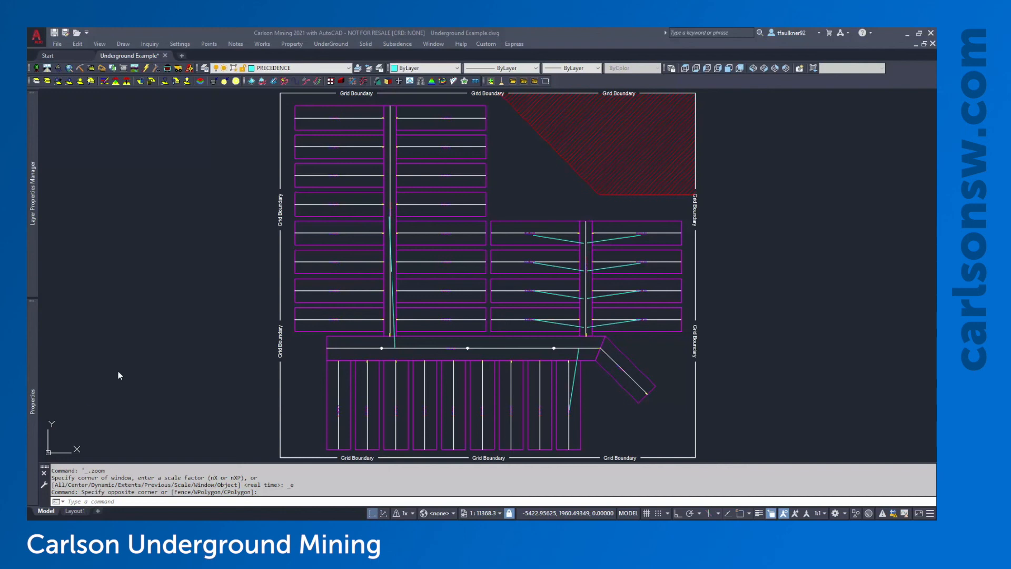
Remove the three northernmost panels west of Submain 2 from the mine plan with Remove Panel
scroll(339, 153, up, 4)
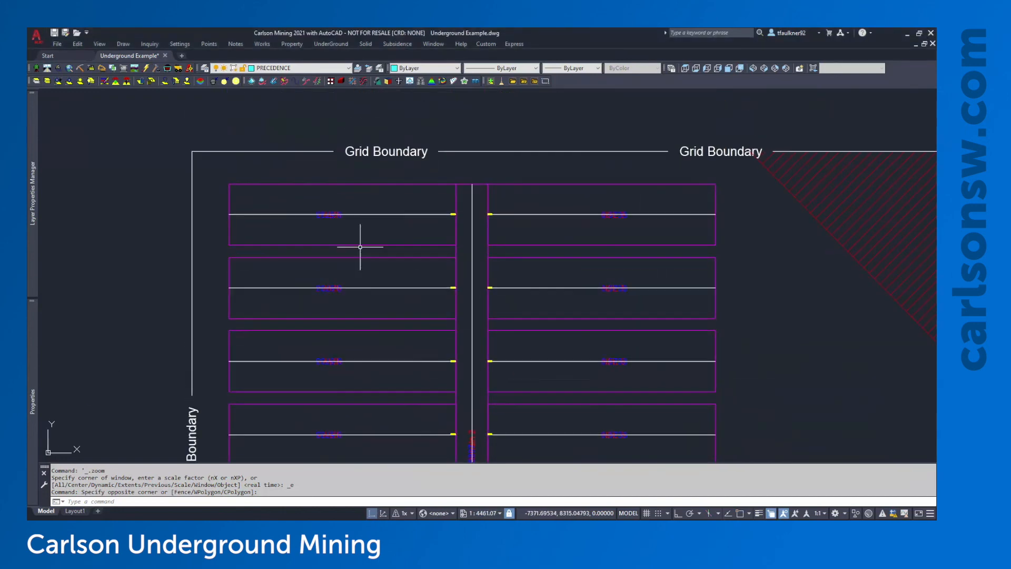
click(388, 220)
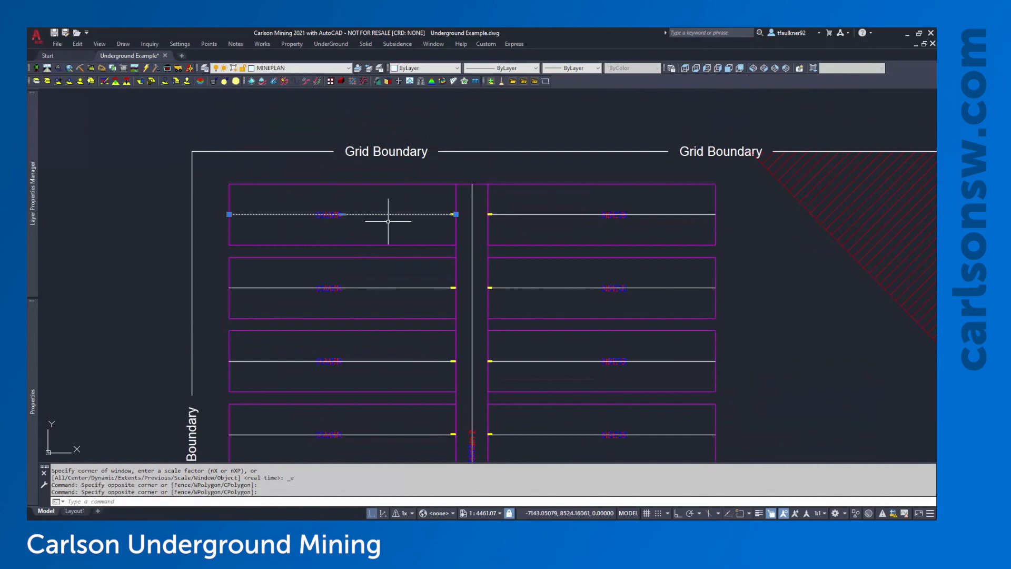
key(Escape)
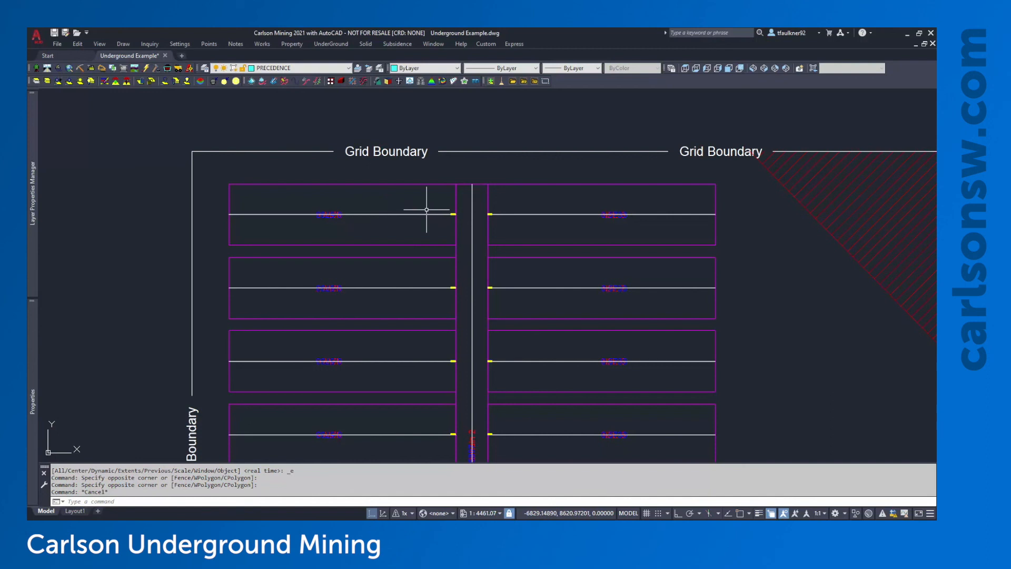
click(319, 45)
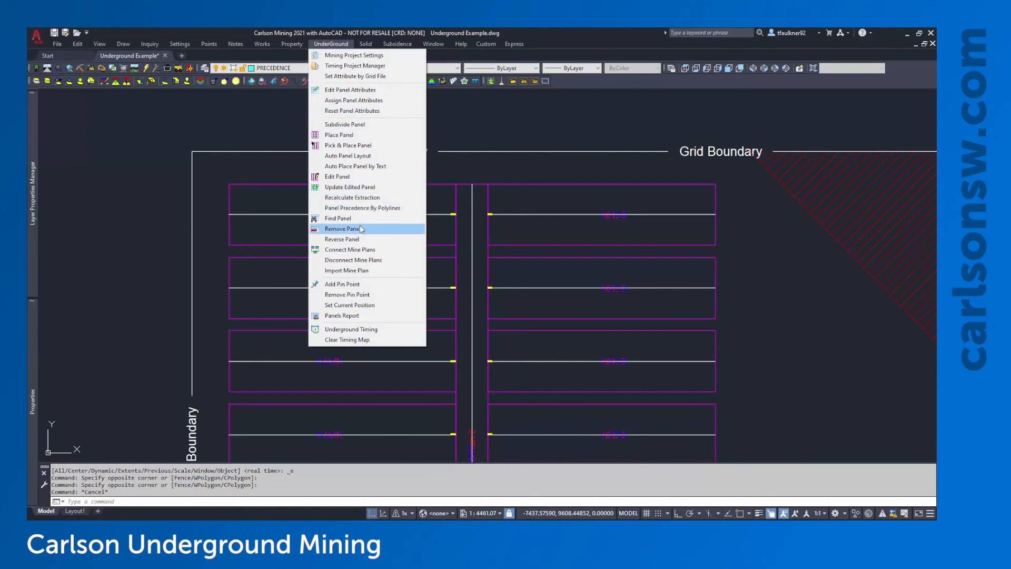
click(361, 230)
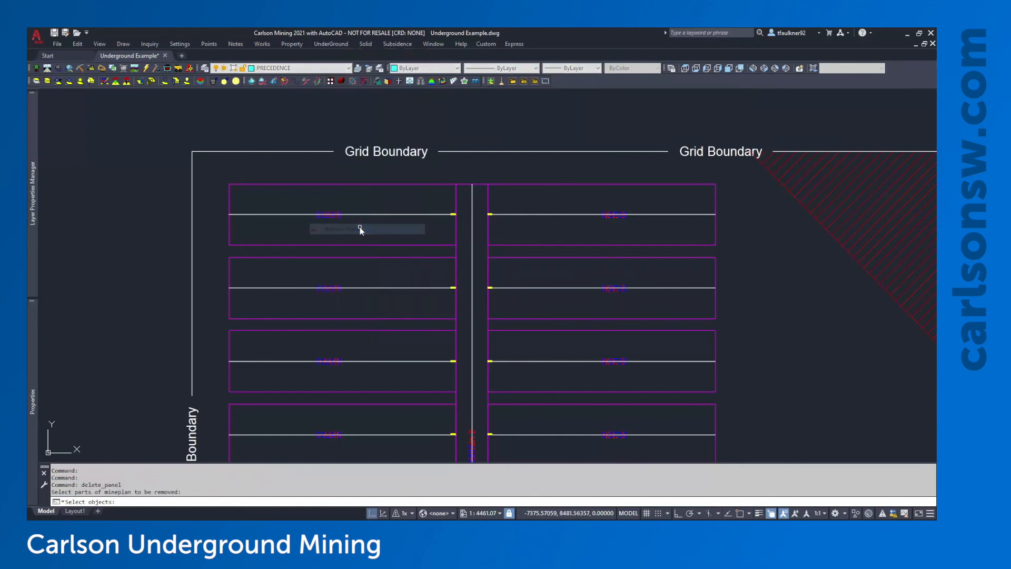
click(397, 204)
click(297, 377)
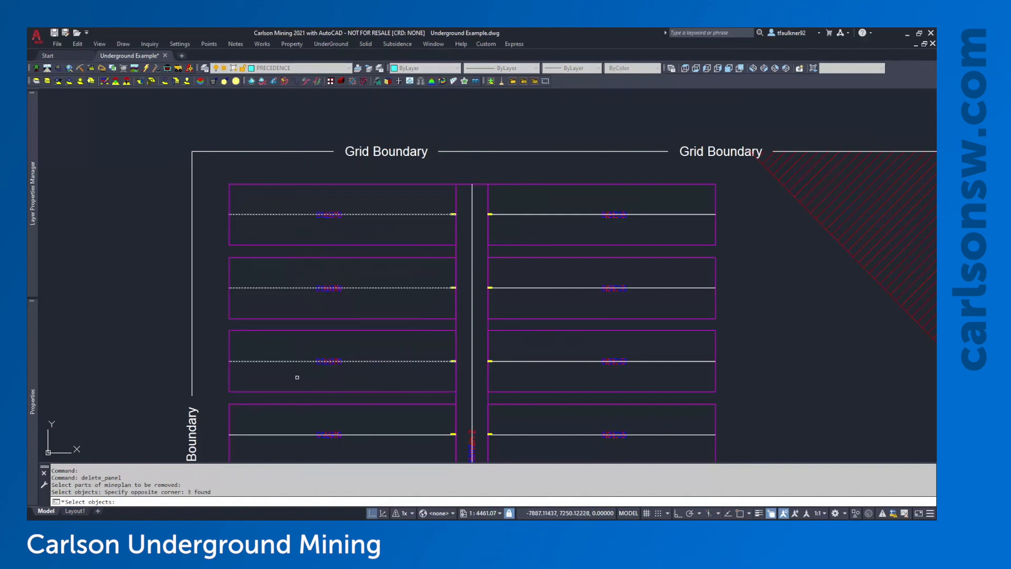
key(Return)
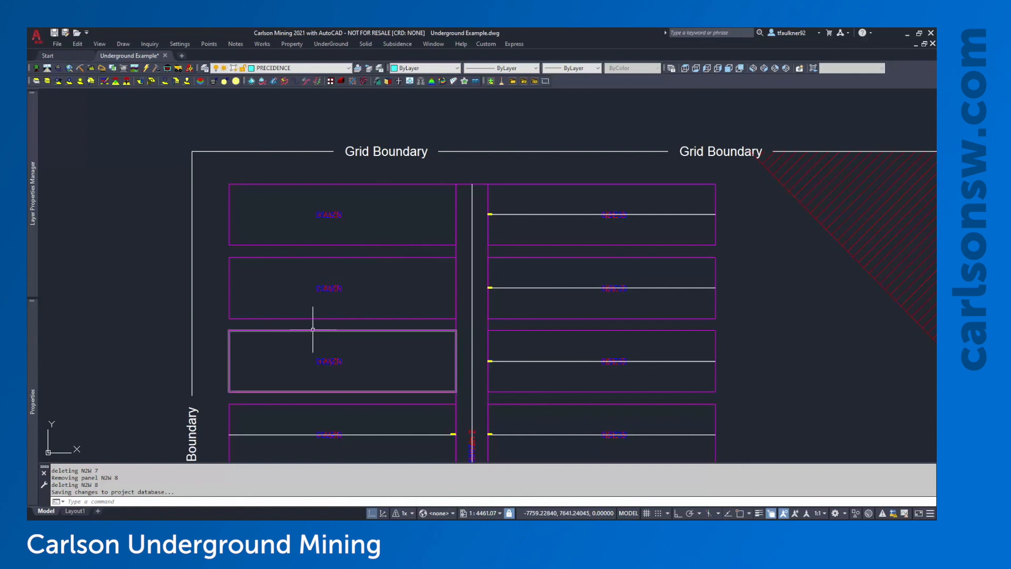
Auto place panels by text in the three empty outlines west of Submain 2, with zero retreat extraction, advance difficulty 1.0 and entry width 20.0
scroll(315, 331, down, 1)
middle_drag(317, 331, 245, 225)
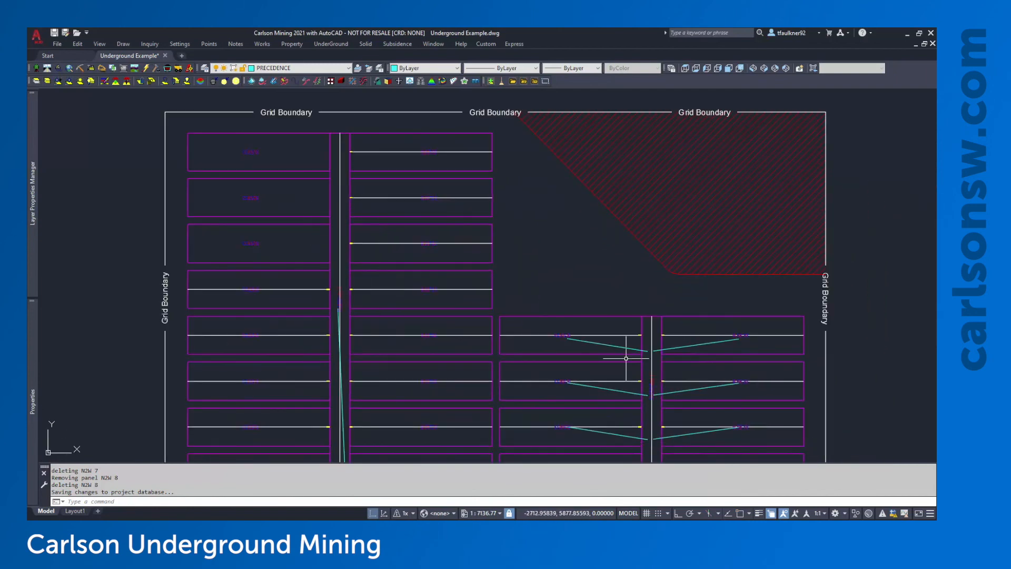
scroll(280, 213, up, 2)
mouse_move(282, 176)
middle_down()
mouse_move(422, 318)
mouse_move(380, 265)
middle_up()
scroll(418, 288, down, 1)
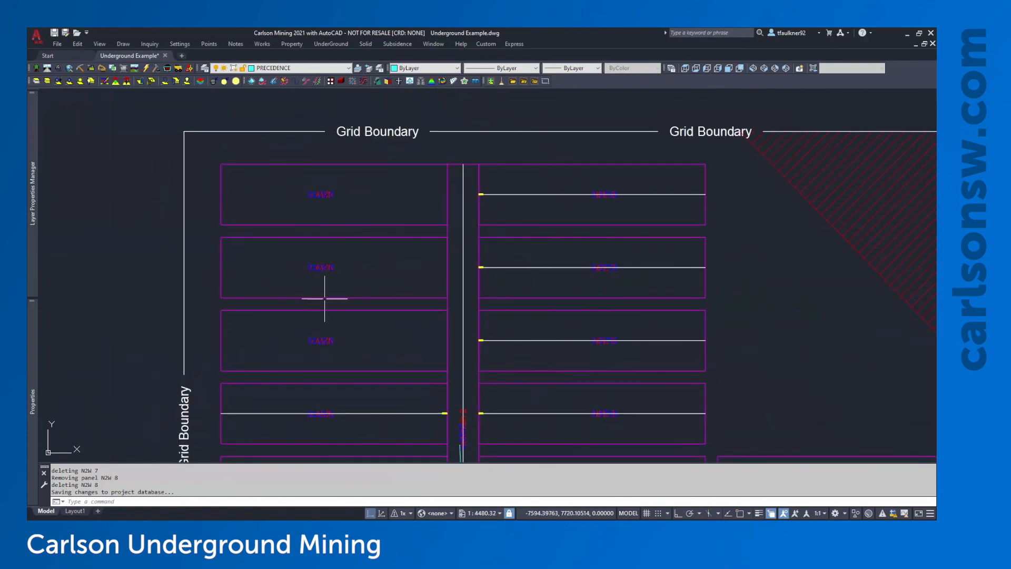
click(320, 45)
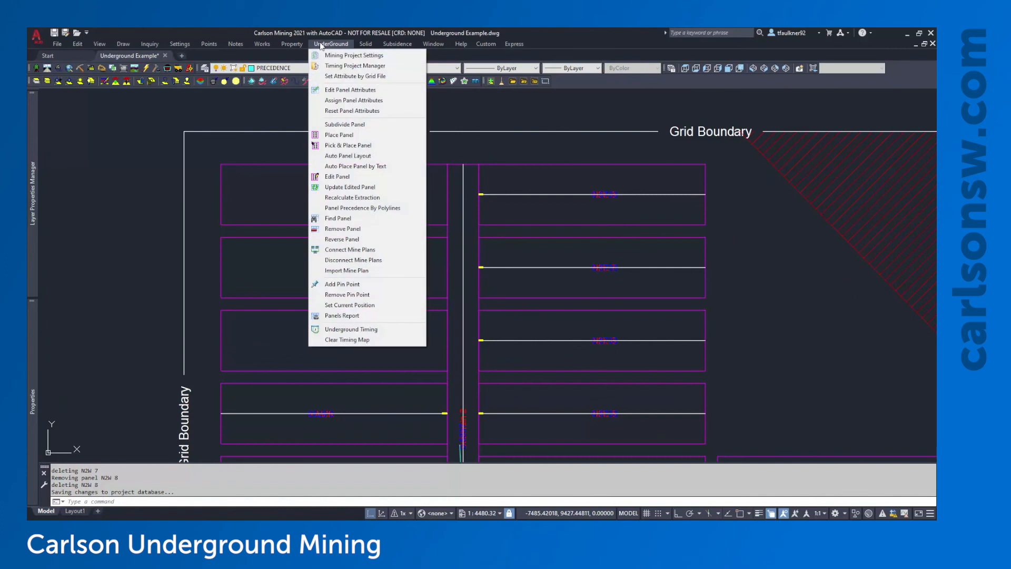
click(375, 167)
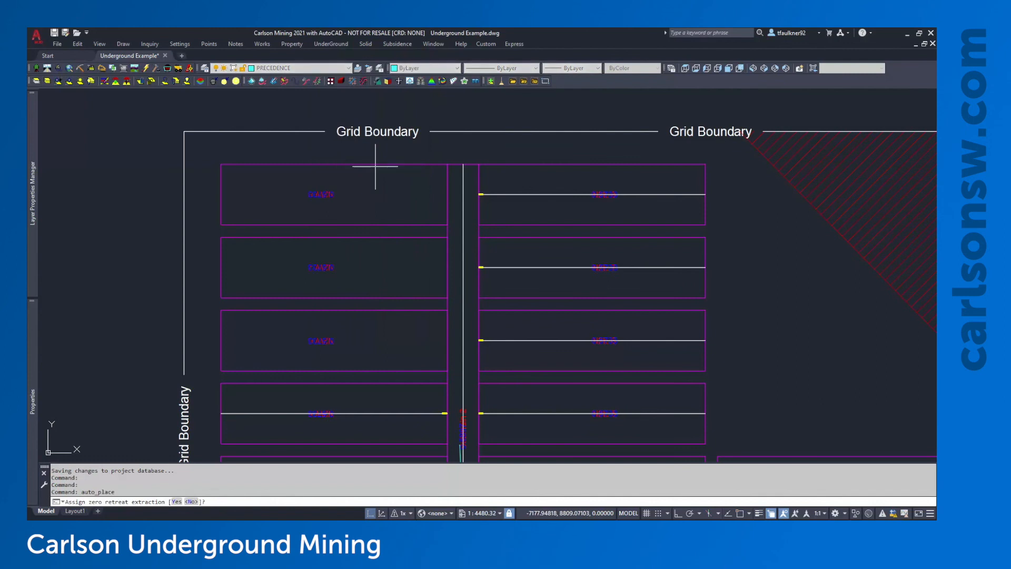
click(176, 500)
key(Return)
key(Return)
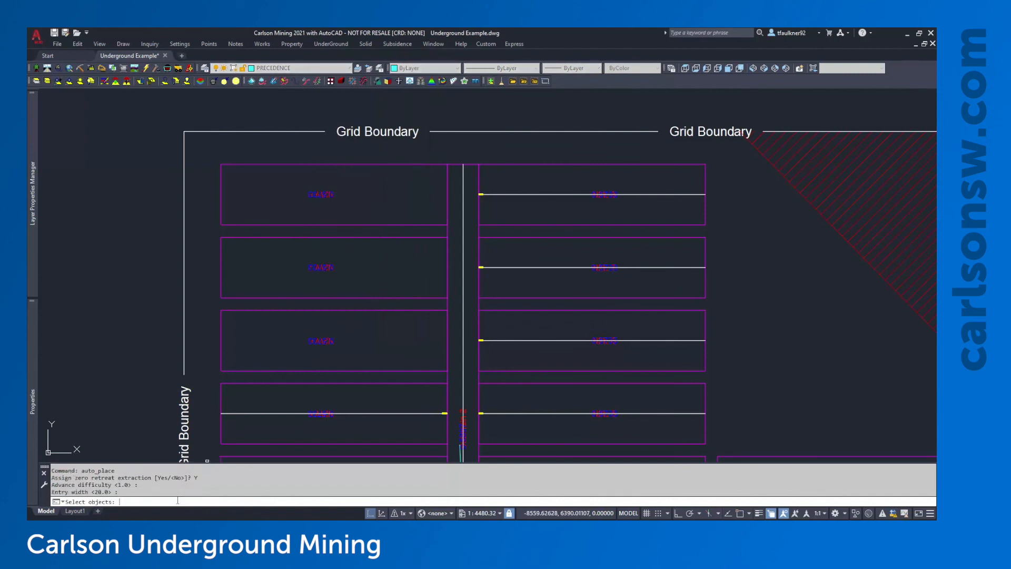
click(366, 180)
click(278, 366)
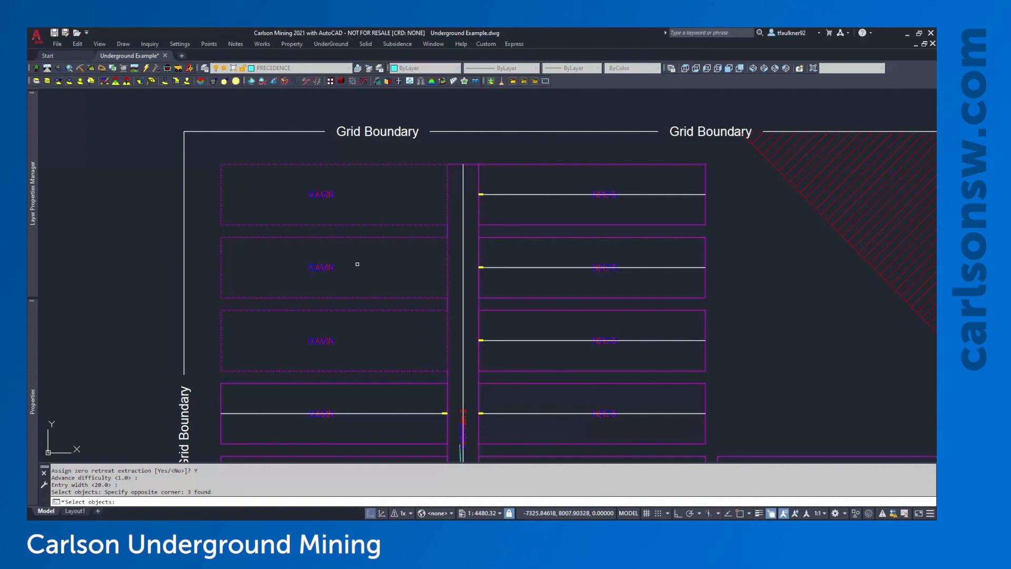
key(Return)
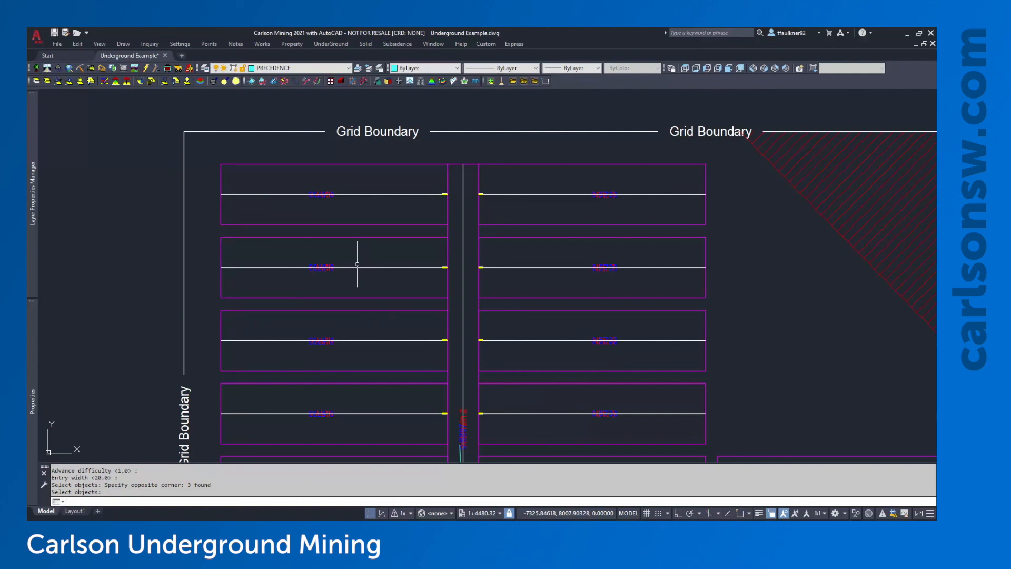
click(380, 204)
click(329, 341)
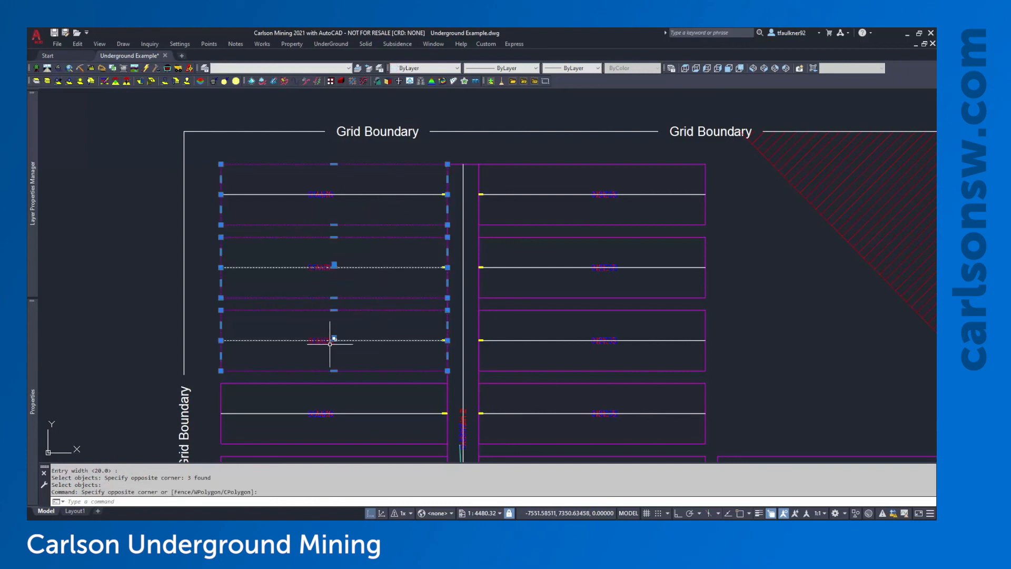
key(Escape)
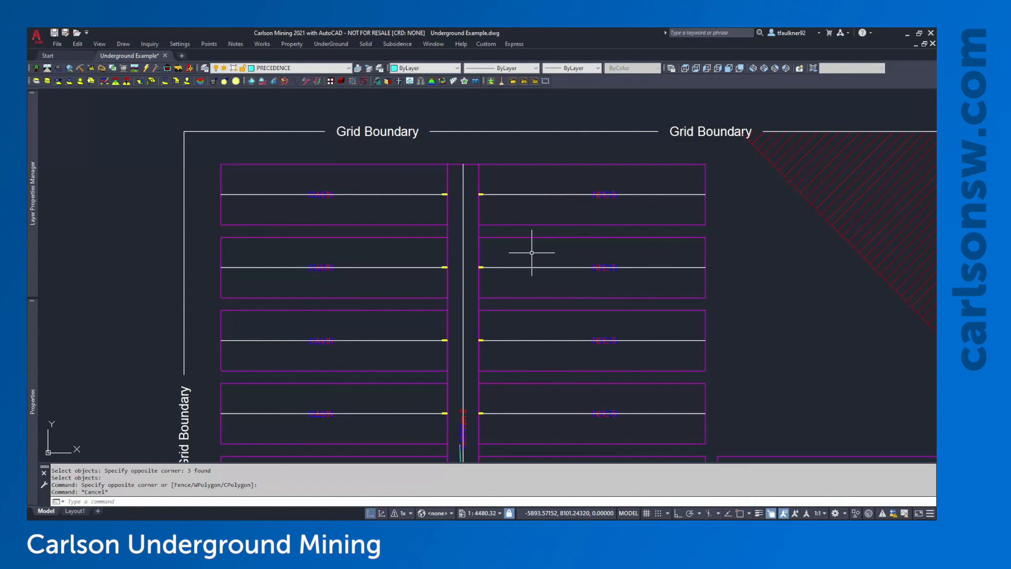
click(429, 196)
click(419, 193)
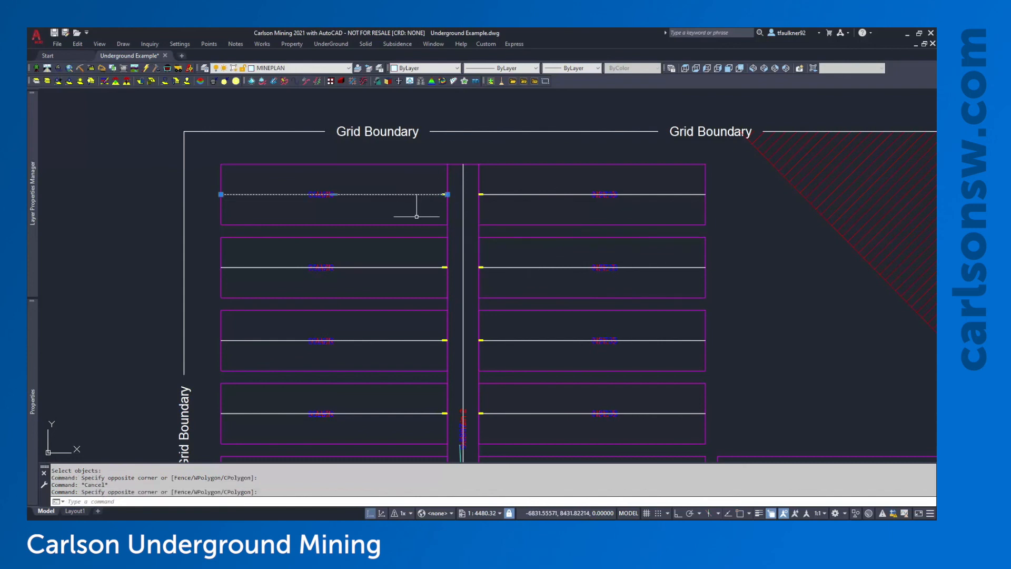
click(396, 267)
click(380, 340)
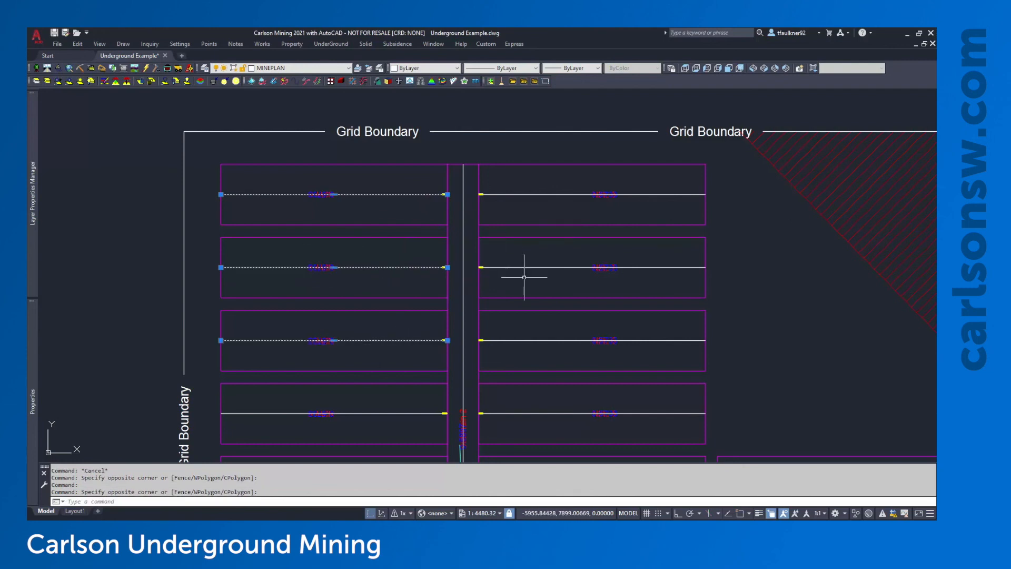
key(Escape)
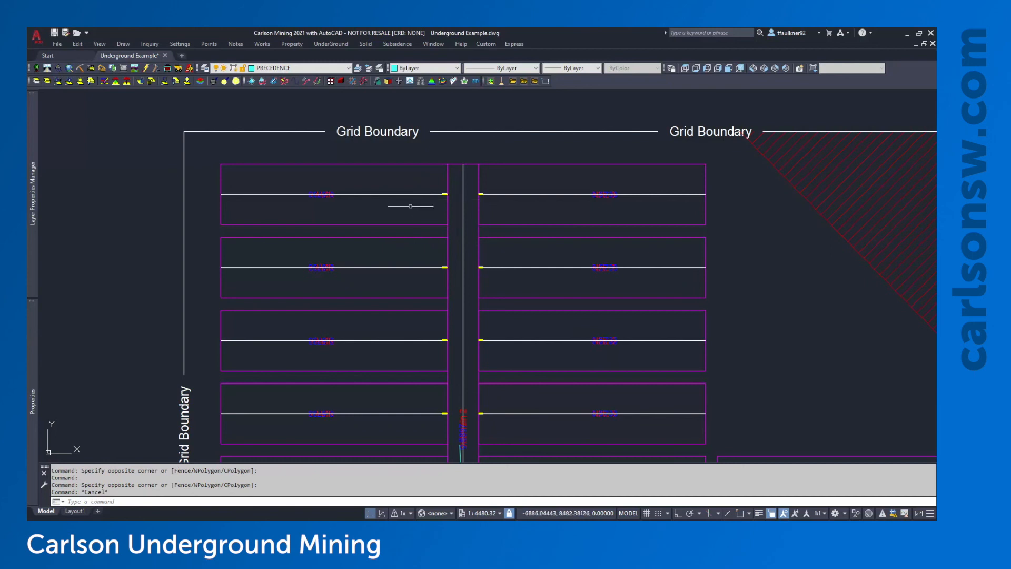
Connect the northernmost panel west of Submain 2 to Submain 2's centerline with Connect Mine Plans
click(330, 44)
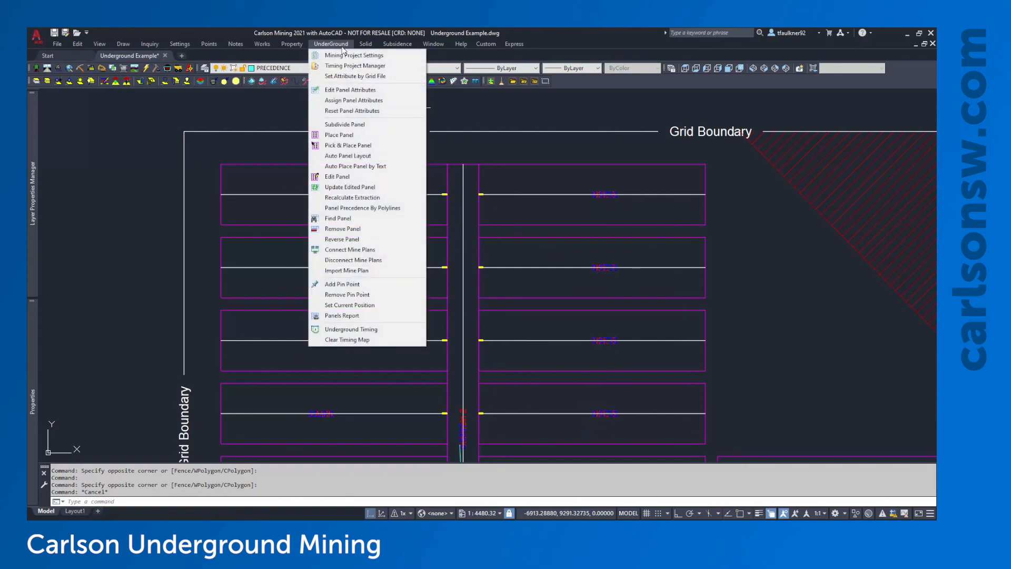
click(353, 251)
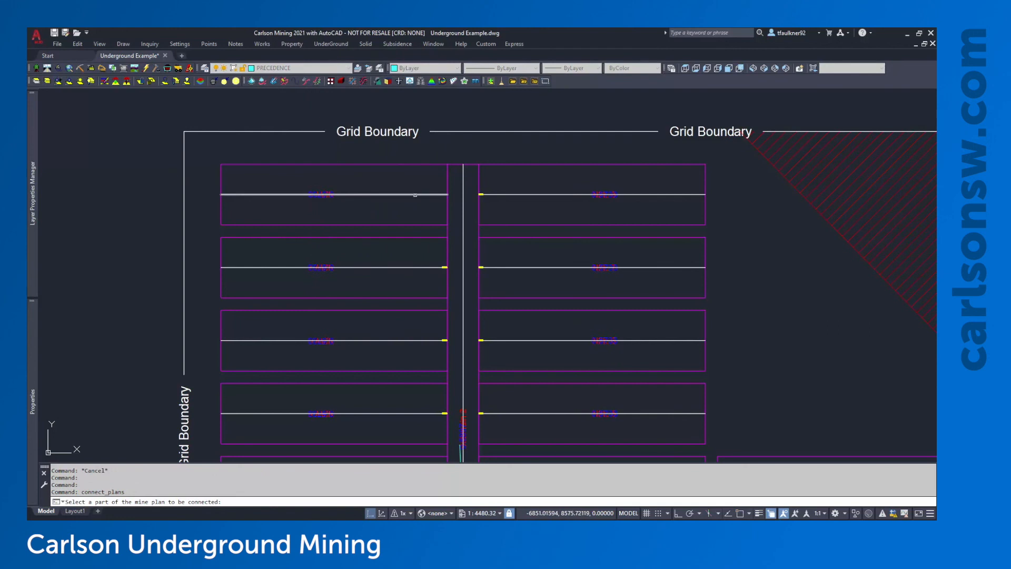
click(415, 195)
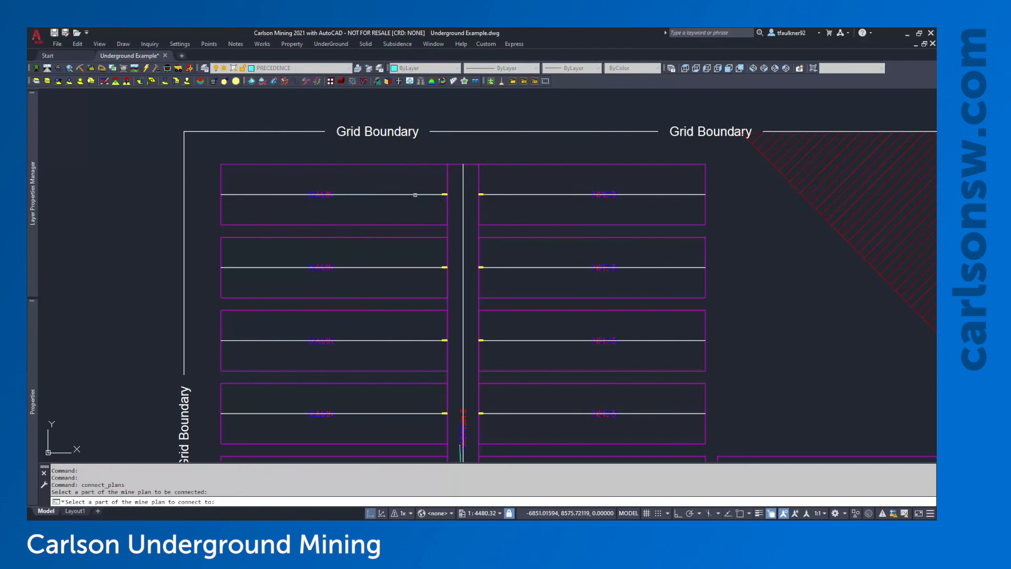
click(464, 194)
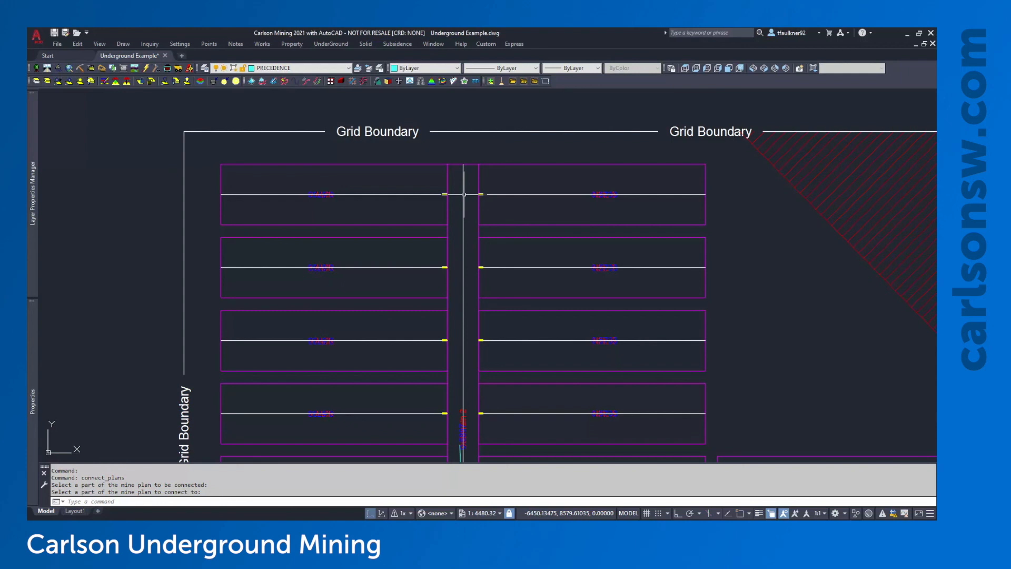
middle_click(336, 201)
middle_click(336, 201)
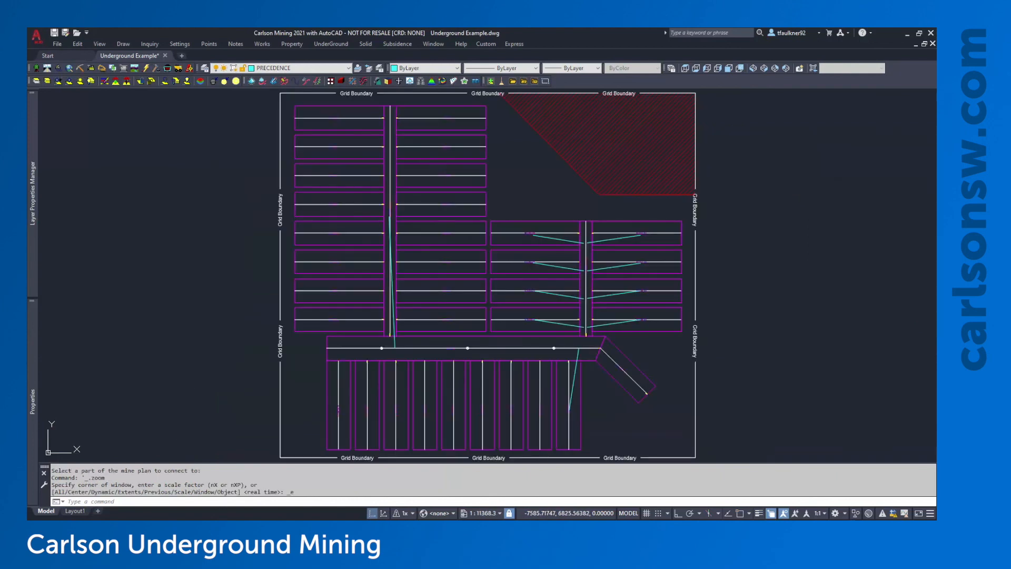